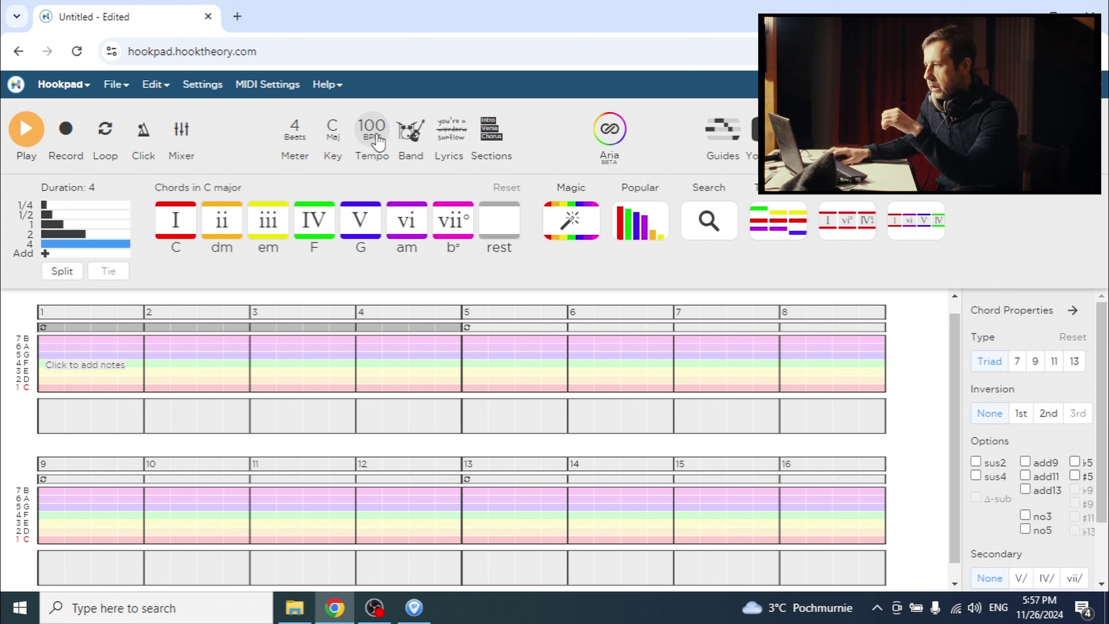
Step: Set the song's key to A minor
left_click(336, 135)
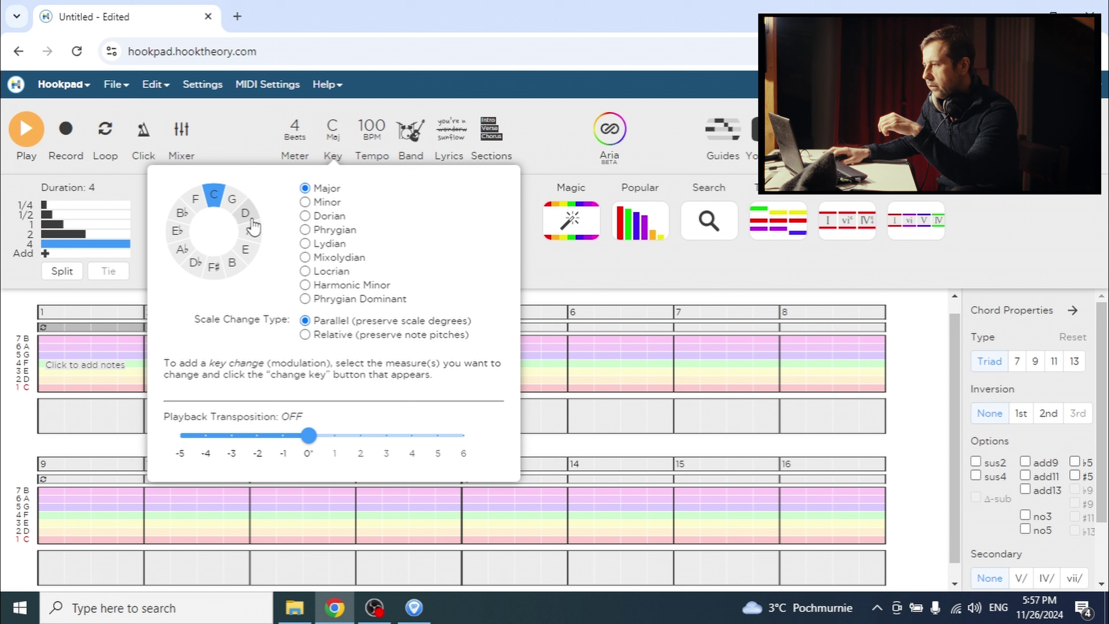
left_click(250, 231)
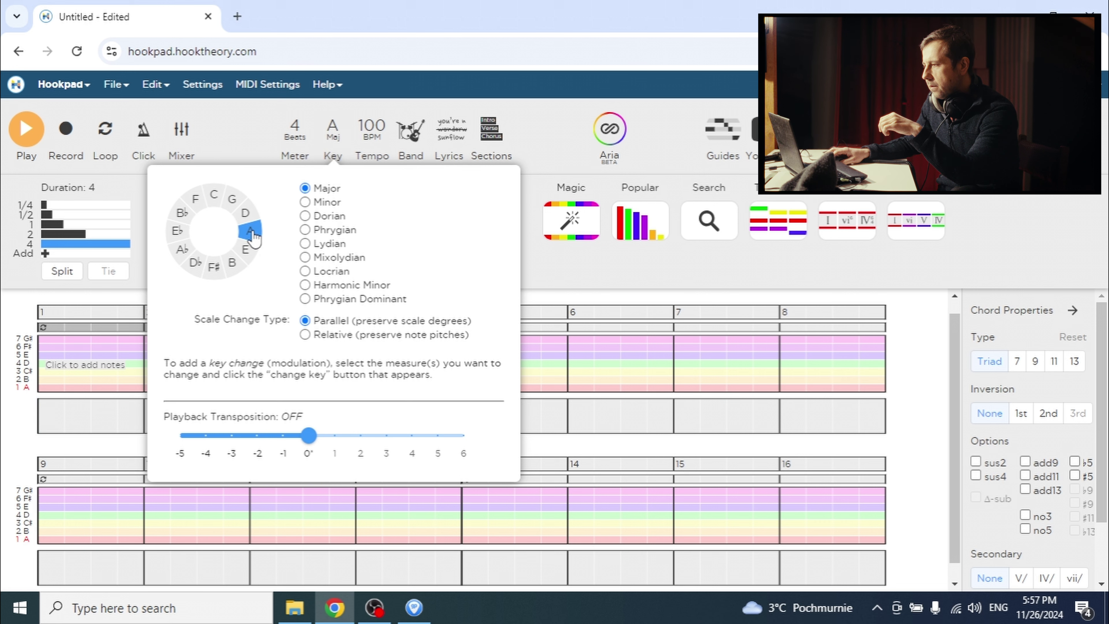
left_click(308, 203)
left_click(566, 111)
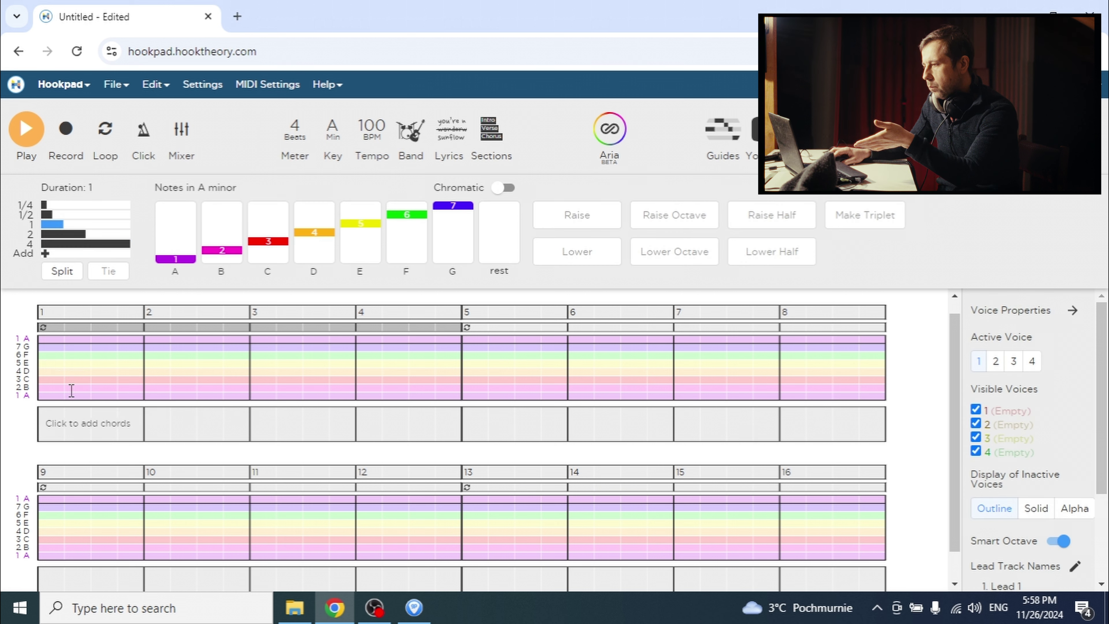
Step: Add a four-beat i (am) chord in measure 1 of the chord track
left_click(79, 375)
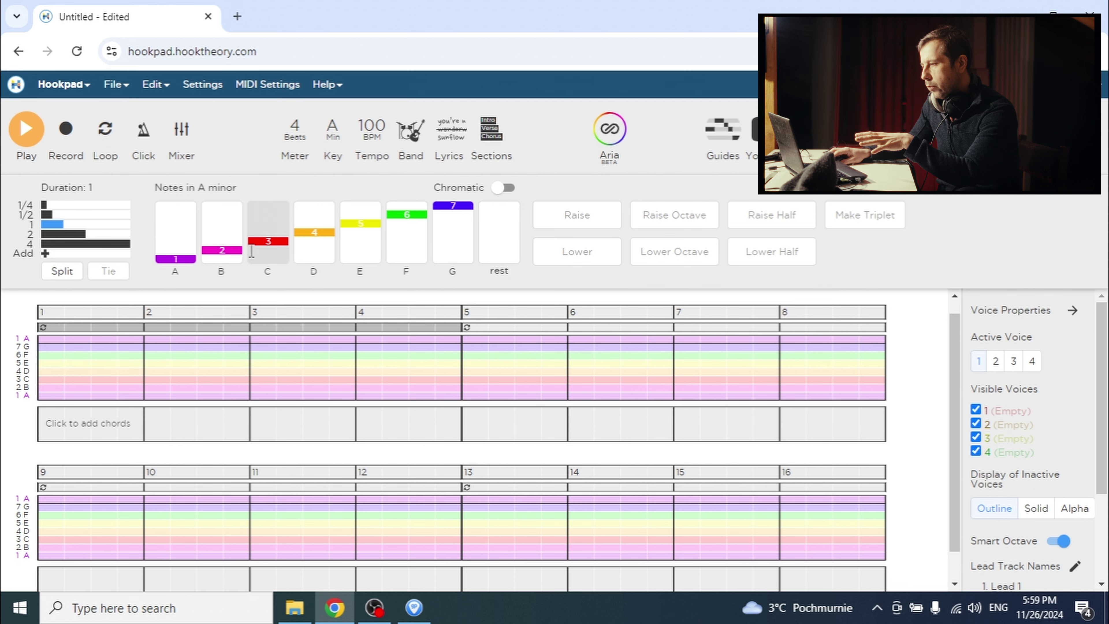
left_click(66, 426)
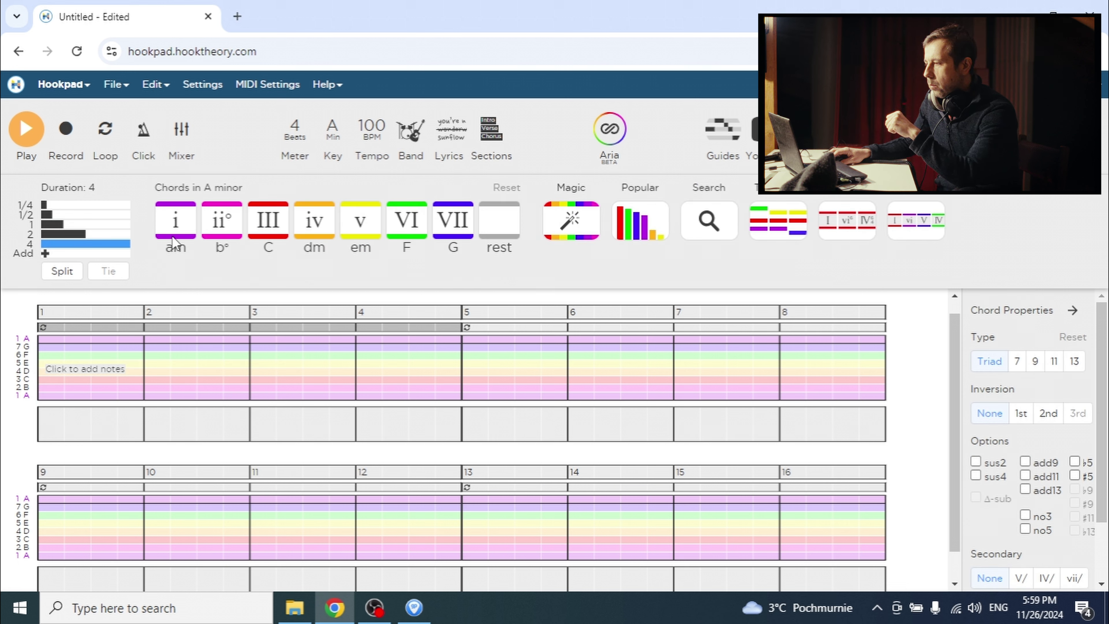
left_click(176, 223)
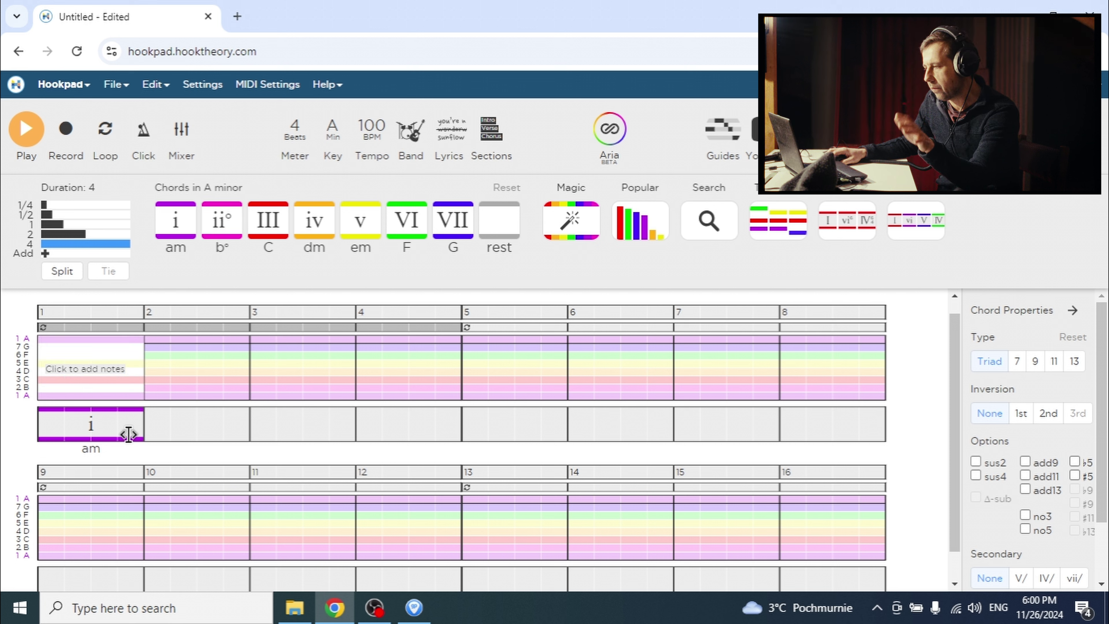
Step: Swap the chord in measure 1 to III (C) and back to i (am)
left_click(112, 430)
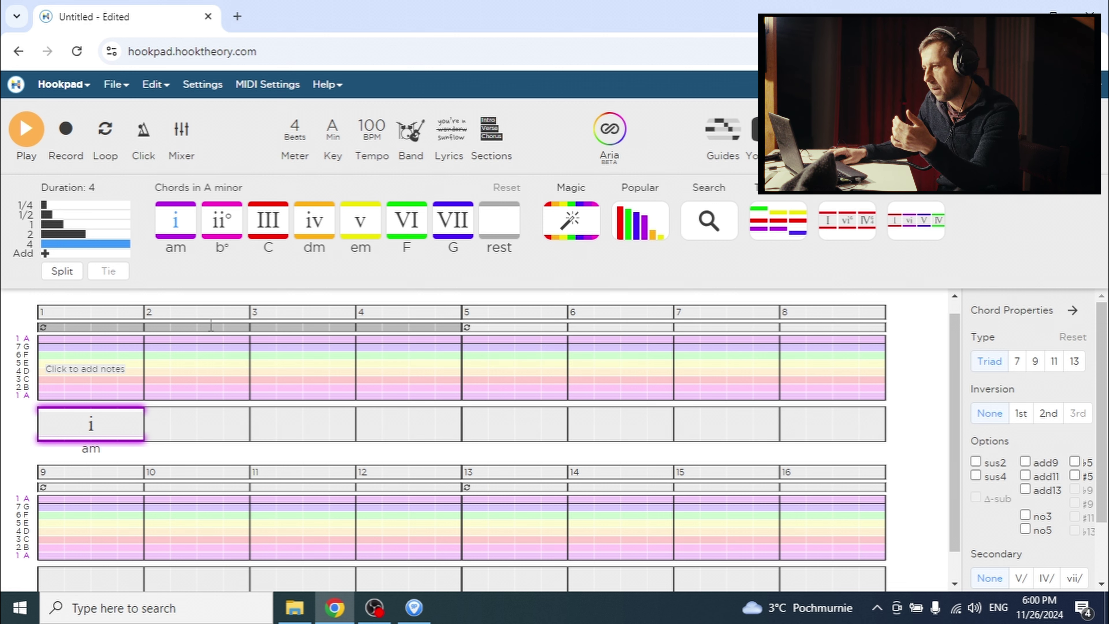
left_click(275, 221)
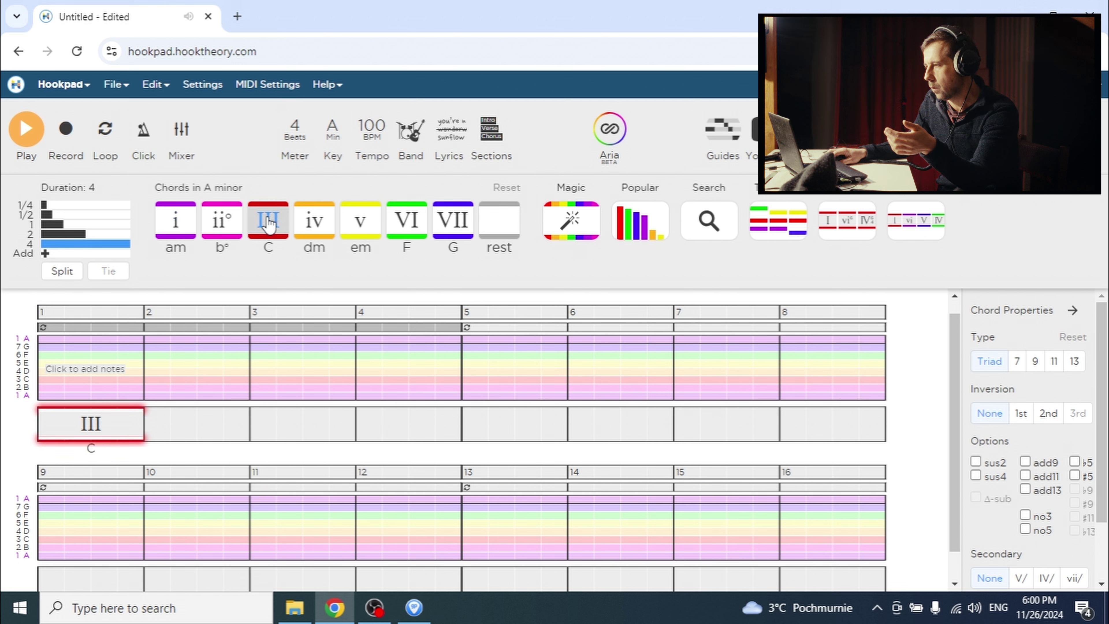
left_click(175, 221)
Step: Add four-beat III (C), iv (dm) and v (em) chords in measures 2 to 4 and play the progression from the start
left_click(145, 417)
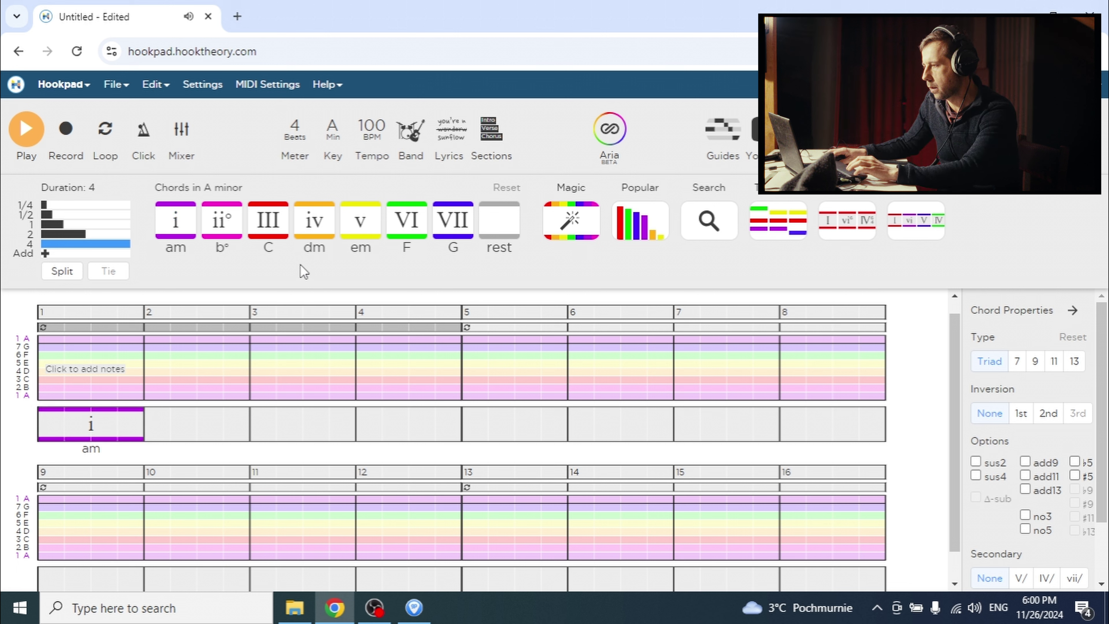
left_click(274, 218)
left_click(309, 228)
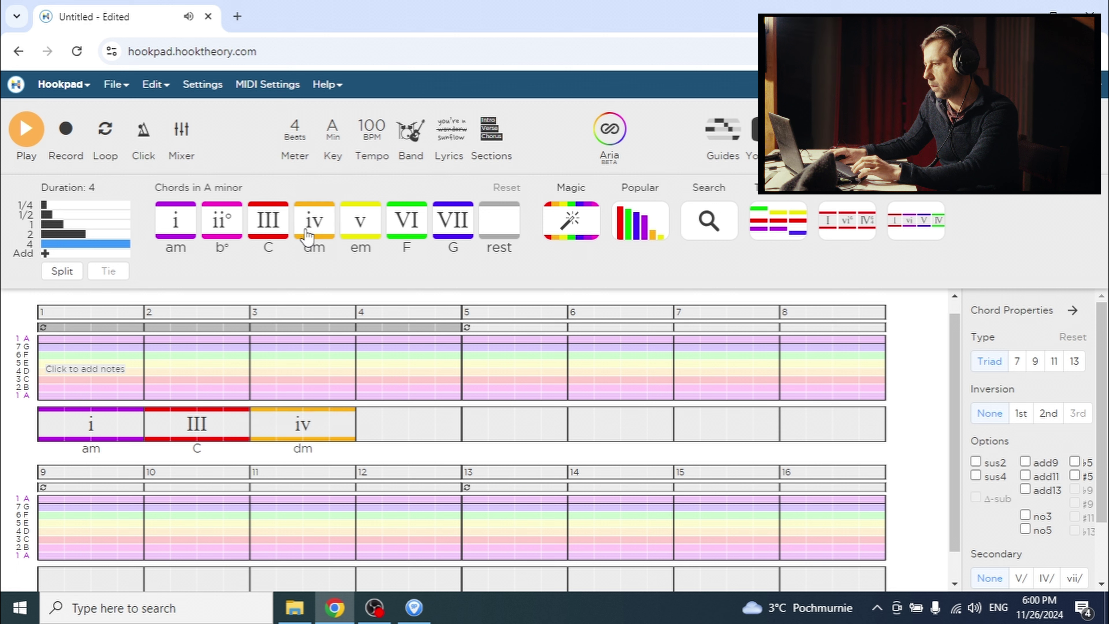
left_click(356, 234)
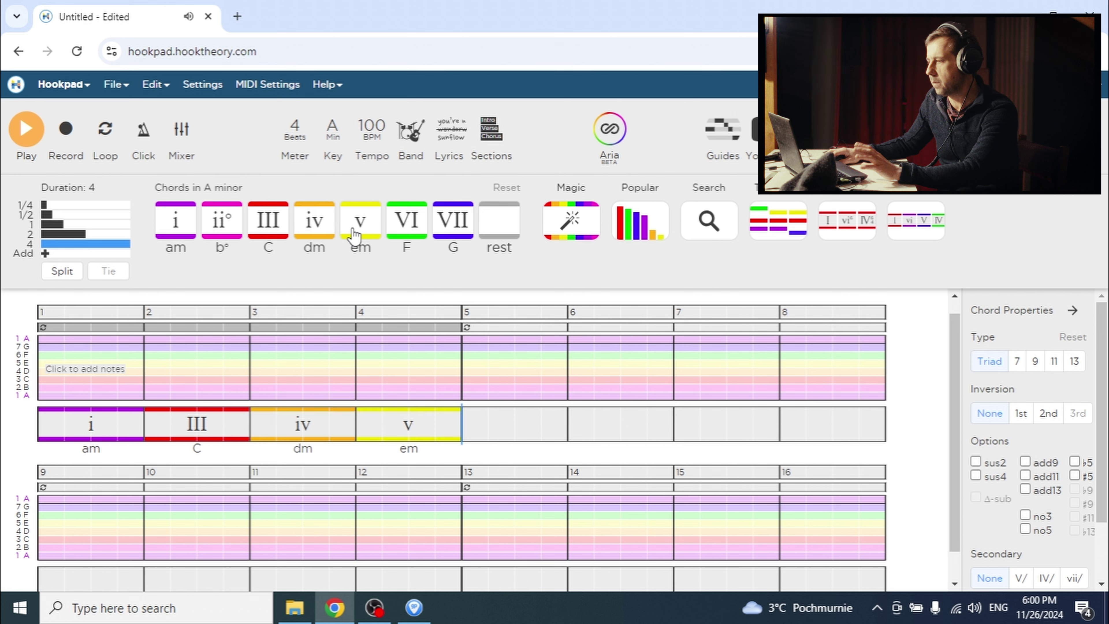
left_click(42, 351)
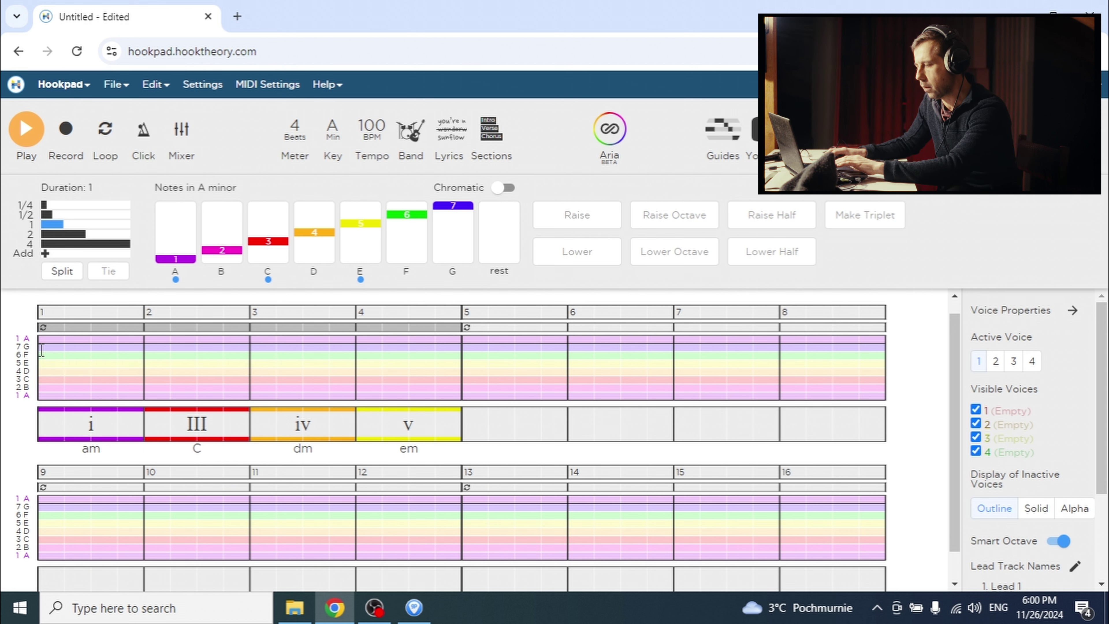
key("space")
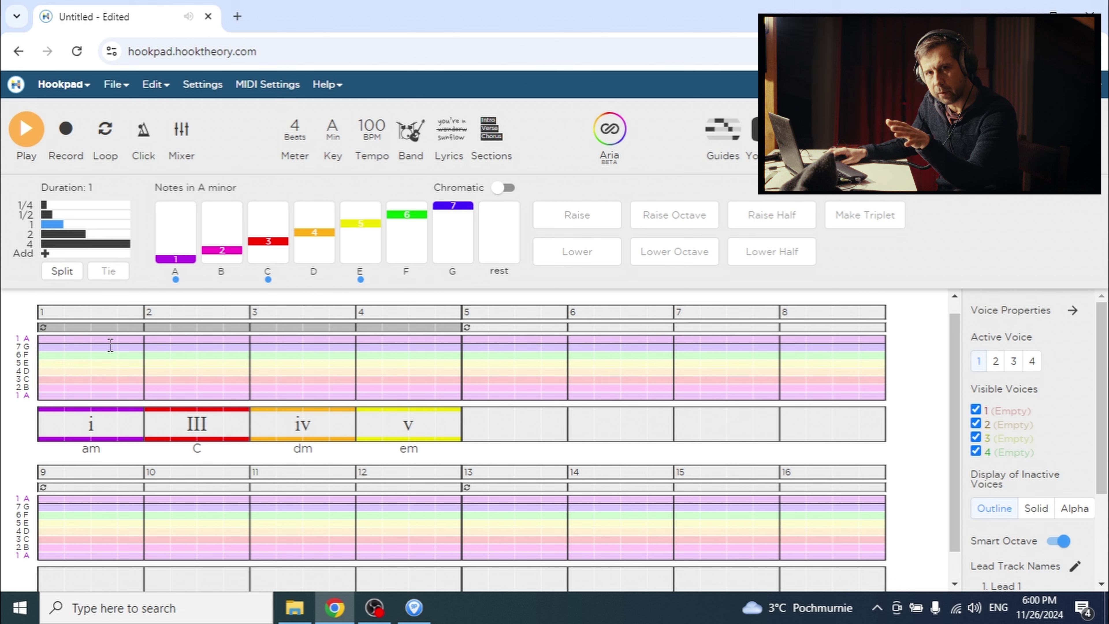
Step: Replace the chord in measure 2 with VI (F) and in measure 3 with III (C), and play the progression from the start
left_click(208, 426)
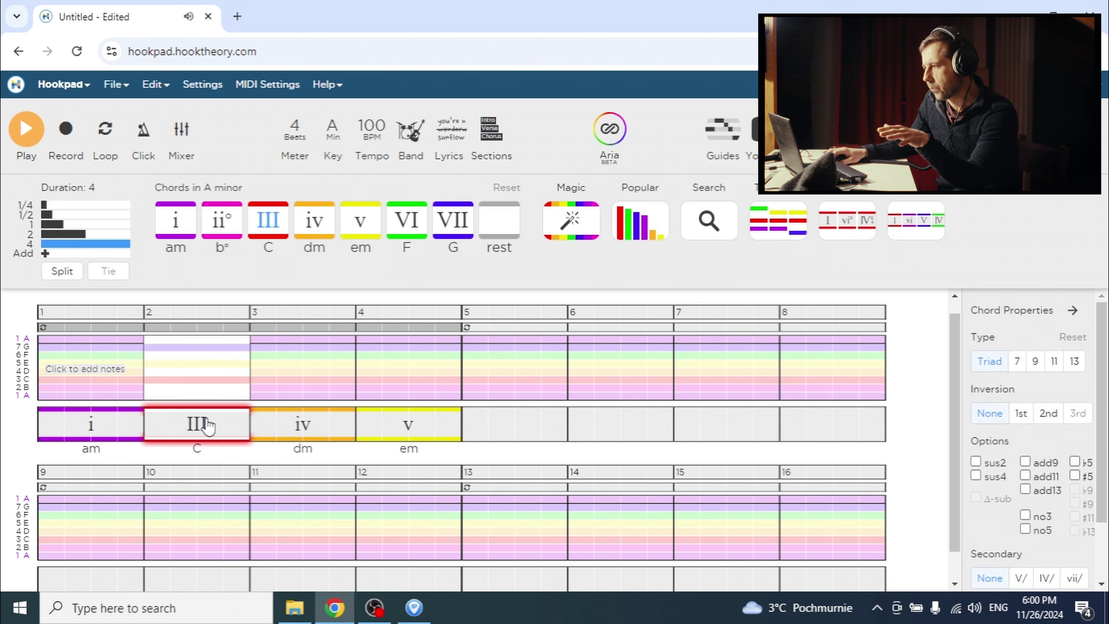
left_click(415, 232)
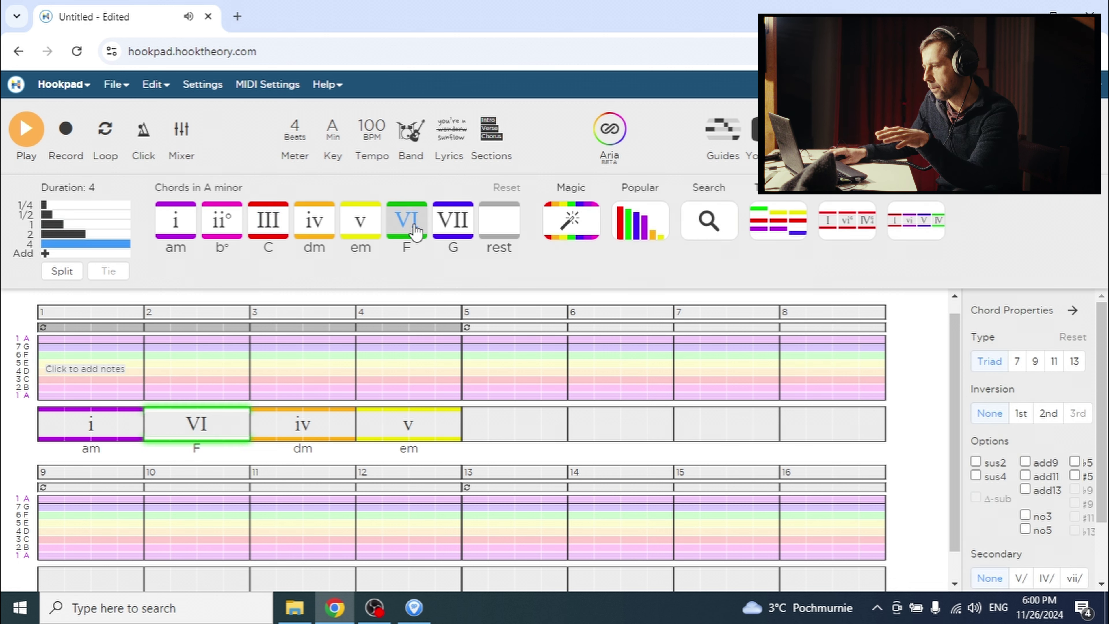
left_click(308, 431)
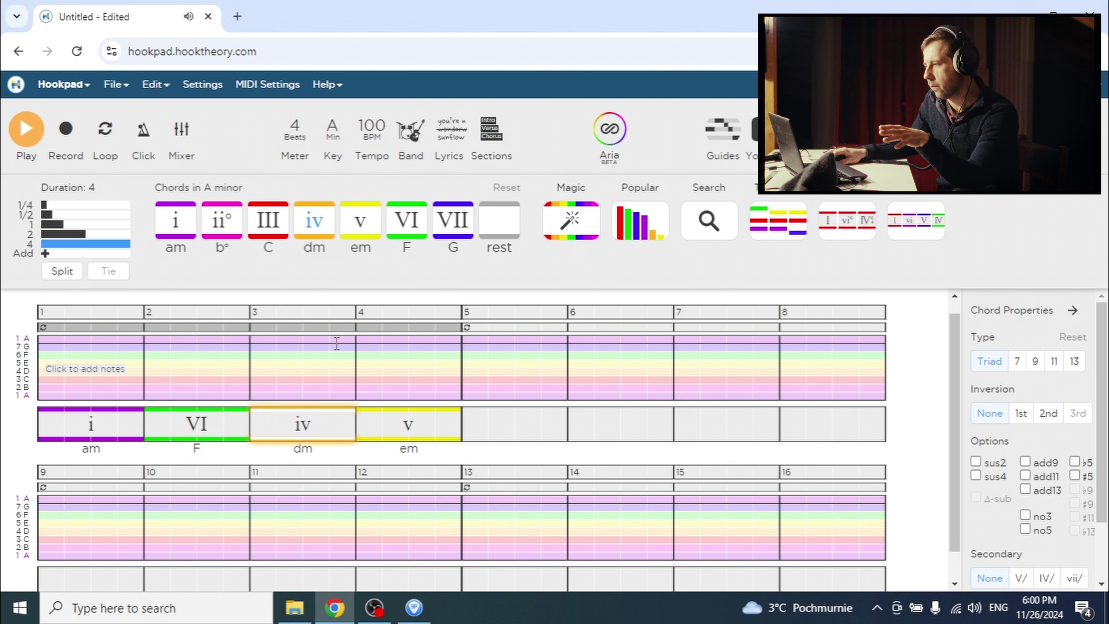
left_click(261, 226)
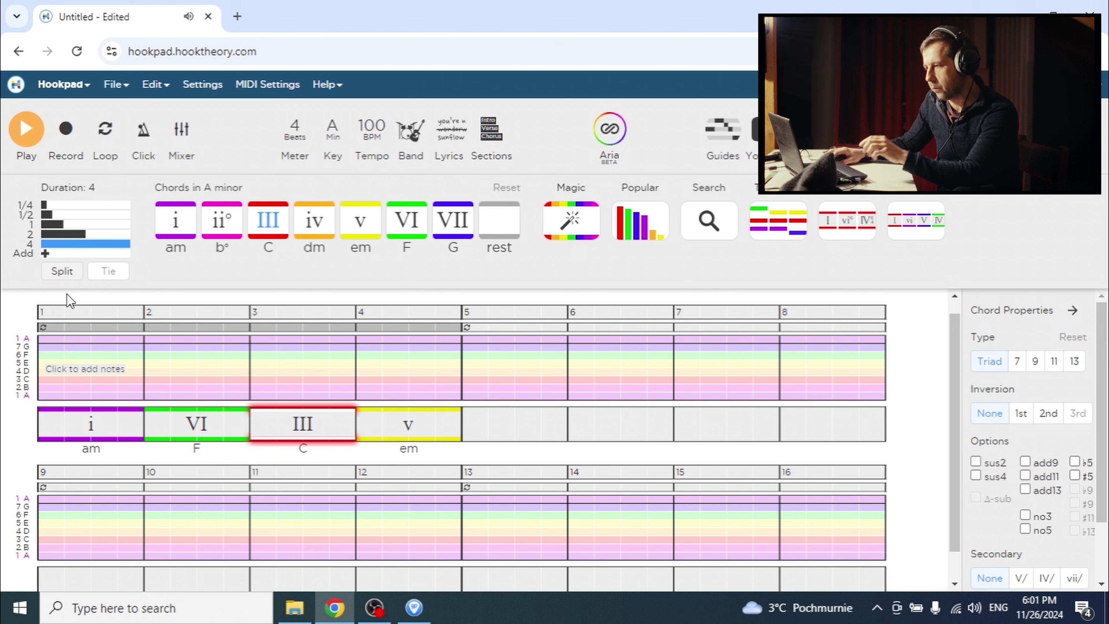
left_click(46, 355)
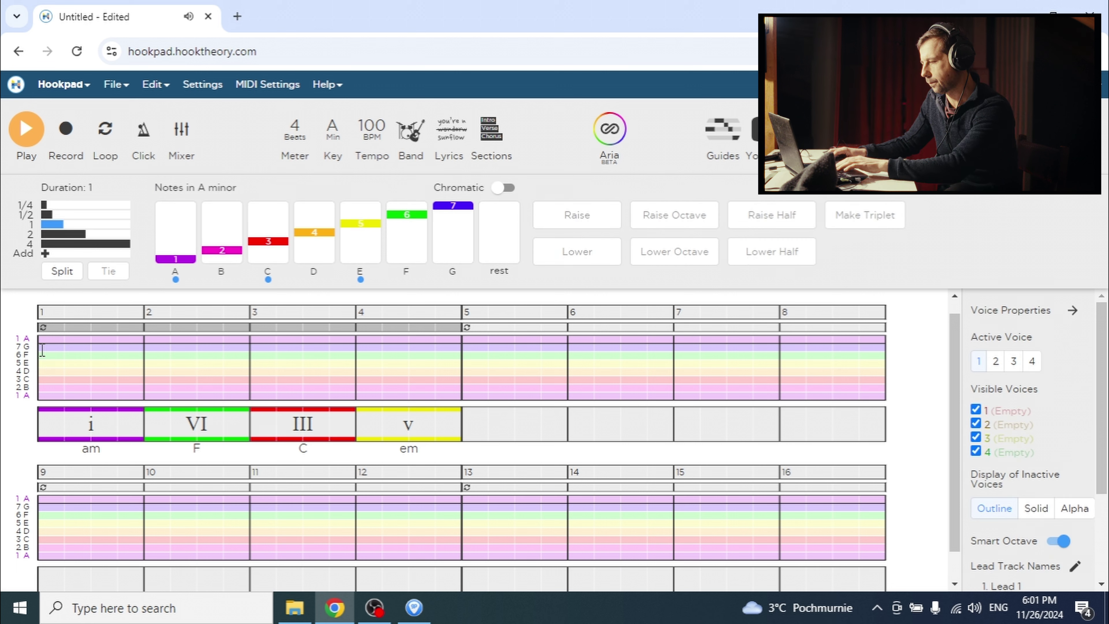
key("space")
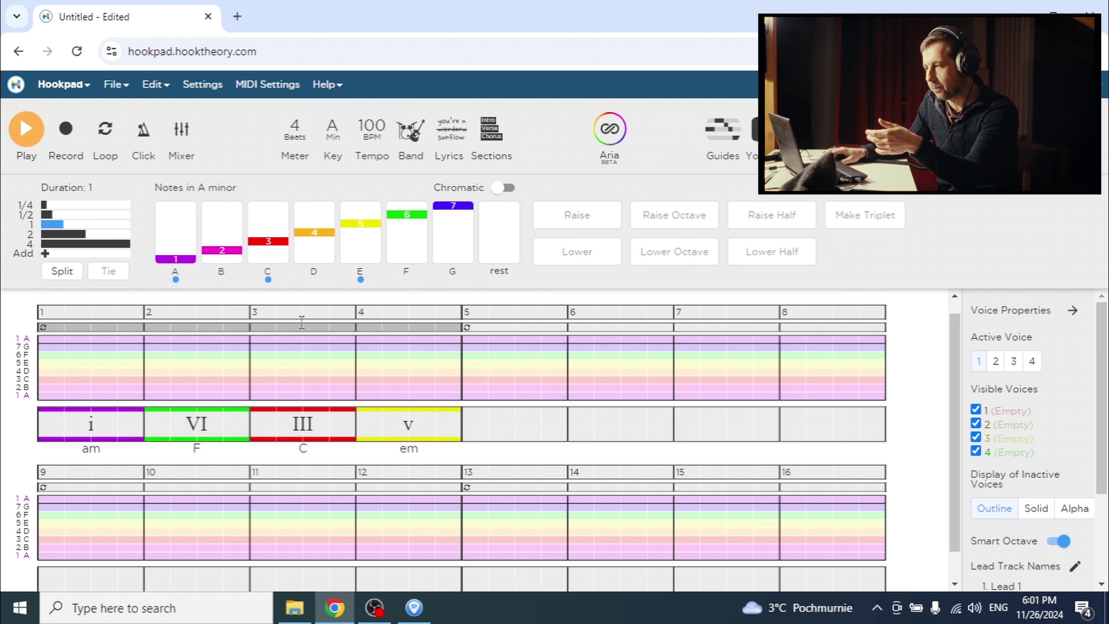
Step: Shorten the v (em) chord in measure 4 to two beats and stretch it back to four beats
left_click(474, 423)
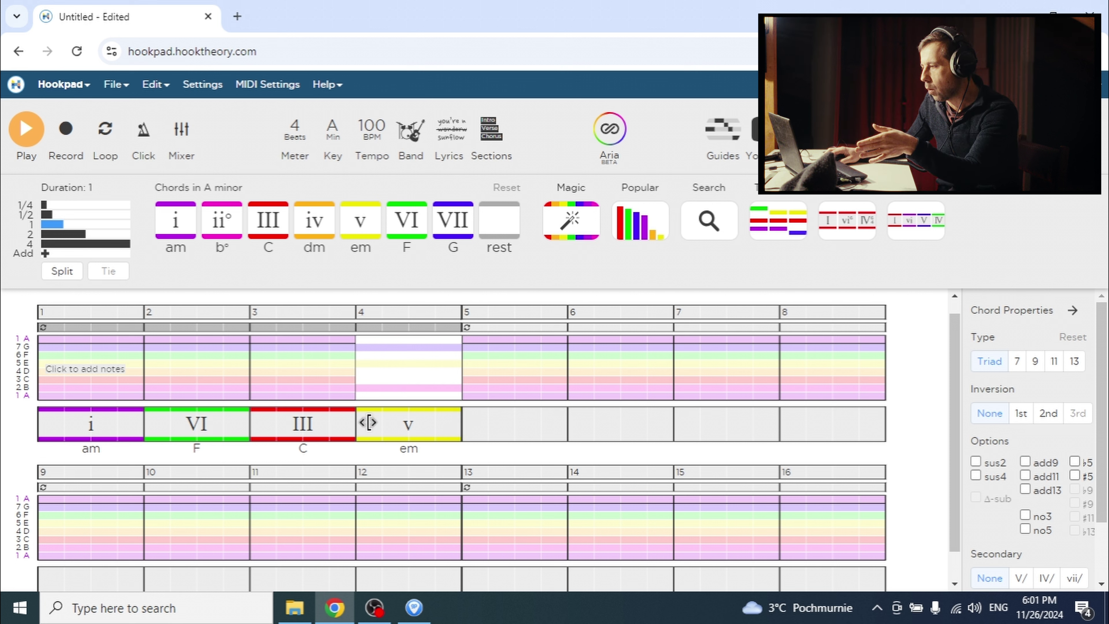
left_click_drag(366, 421, 422, 427)
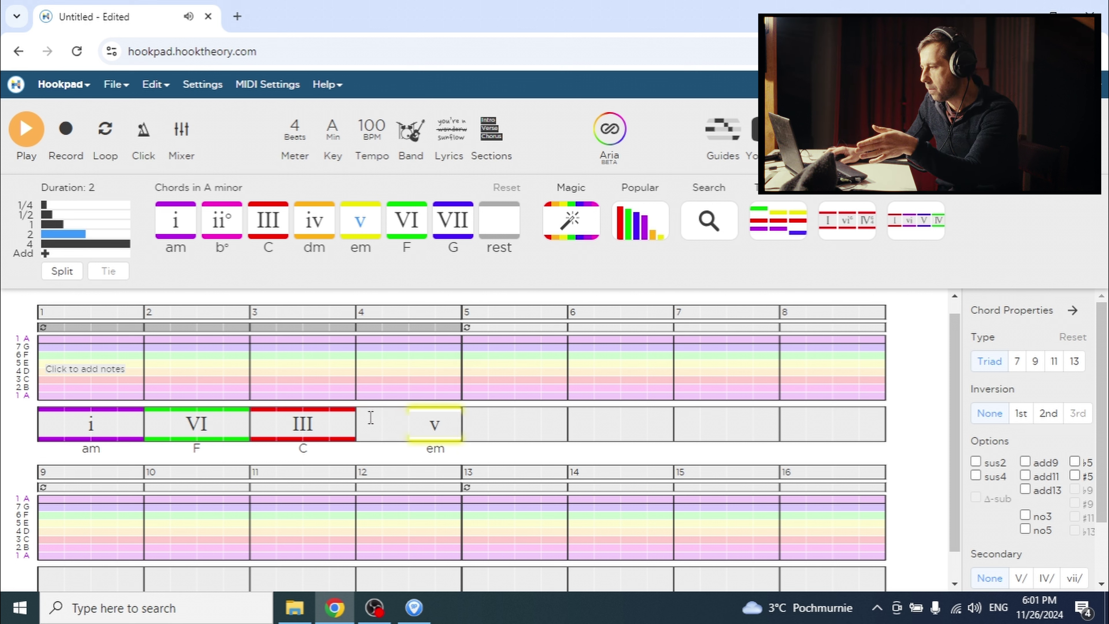
left_click(326, 417)
mouse_move(293, 429)
left_mouse_down()
mouse_move(349, 432)
mouse_move(292, 426)
left_mouse_up()
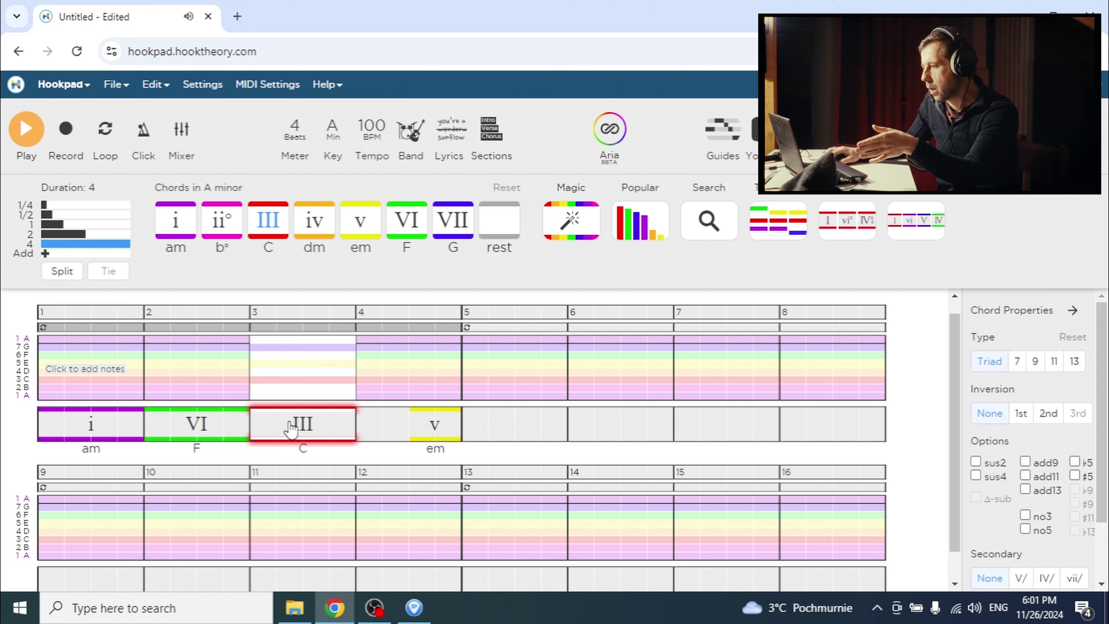
left_click_drag(413, 419, 366, 415)
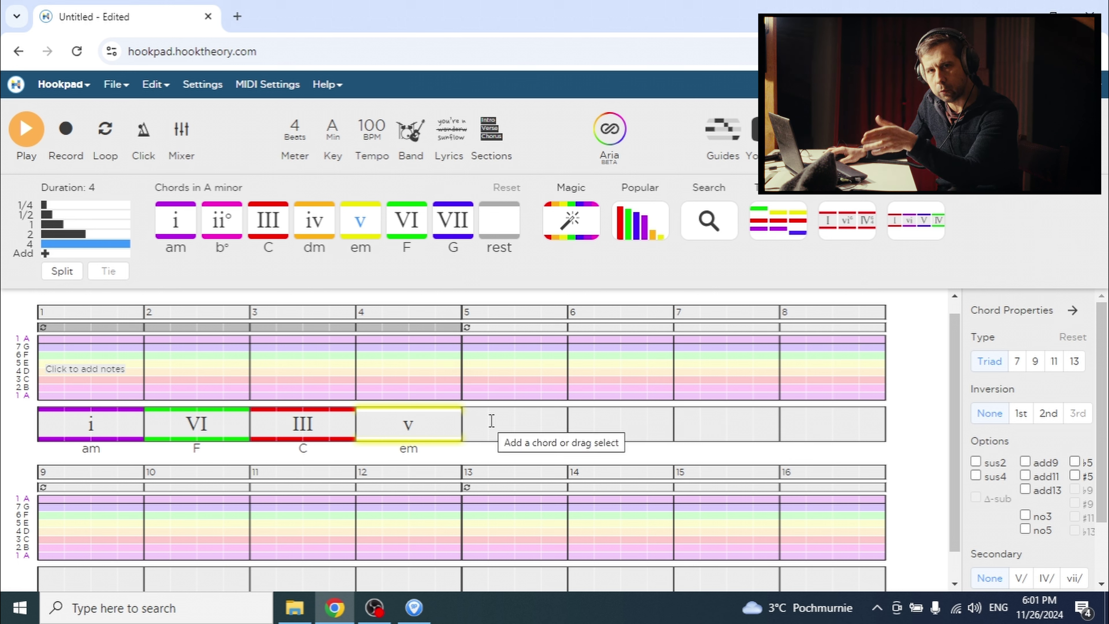
Step: Turn on looping over measures 1 to 4 and play the looped progression from the start, stopping it when heard
left_click(51, 326)
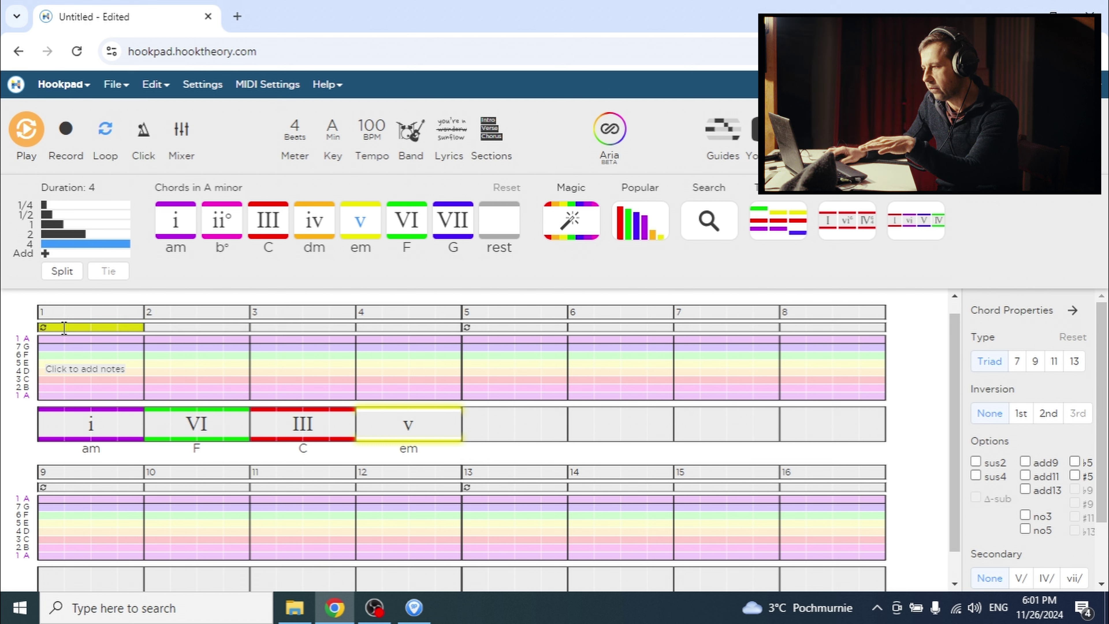
left_click_drag(144, 332, 399, 332)
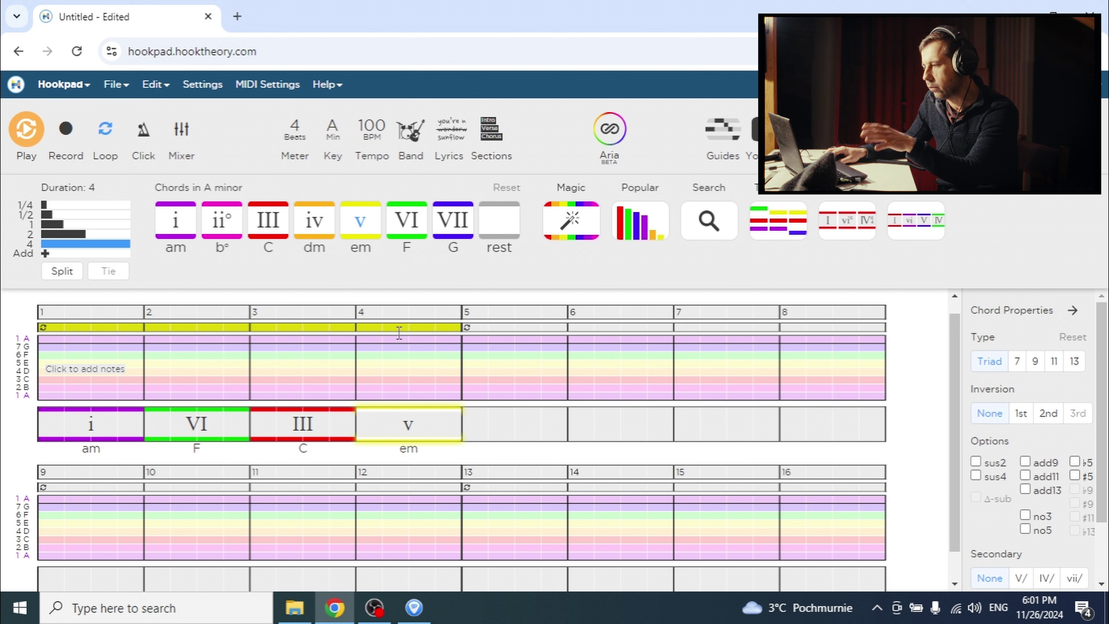
left_click(41, 364)
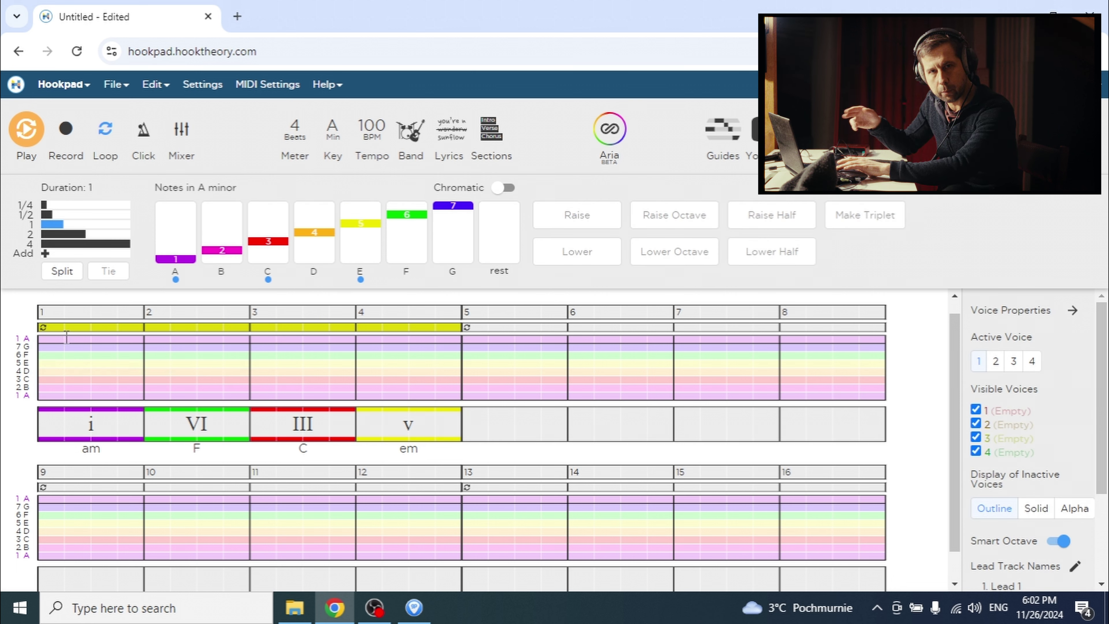
key("space")
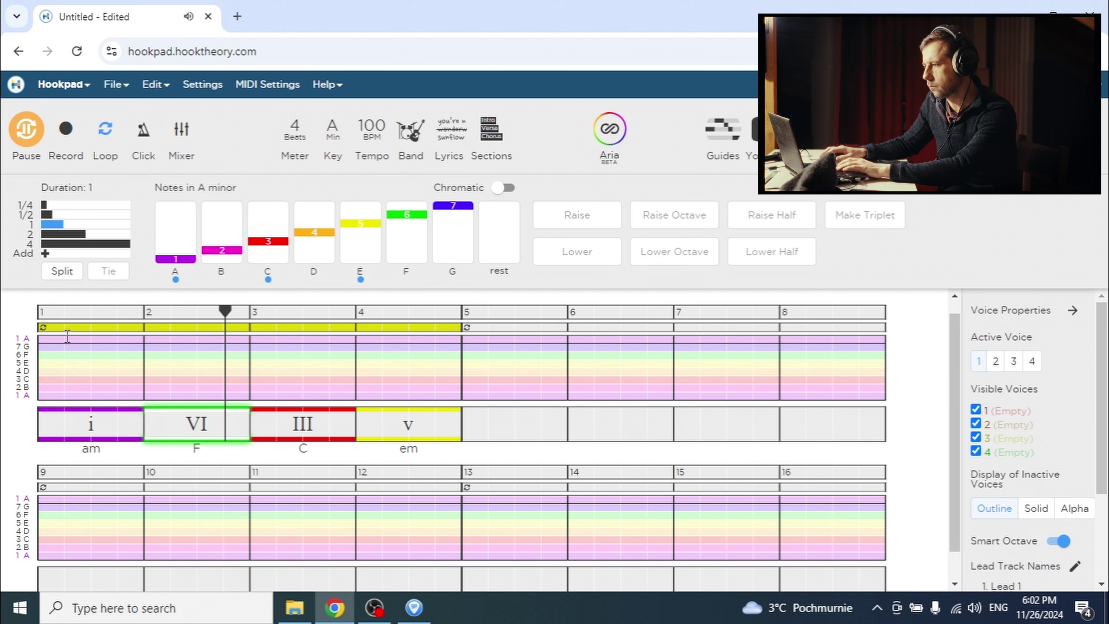
key("space")
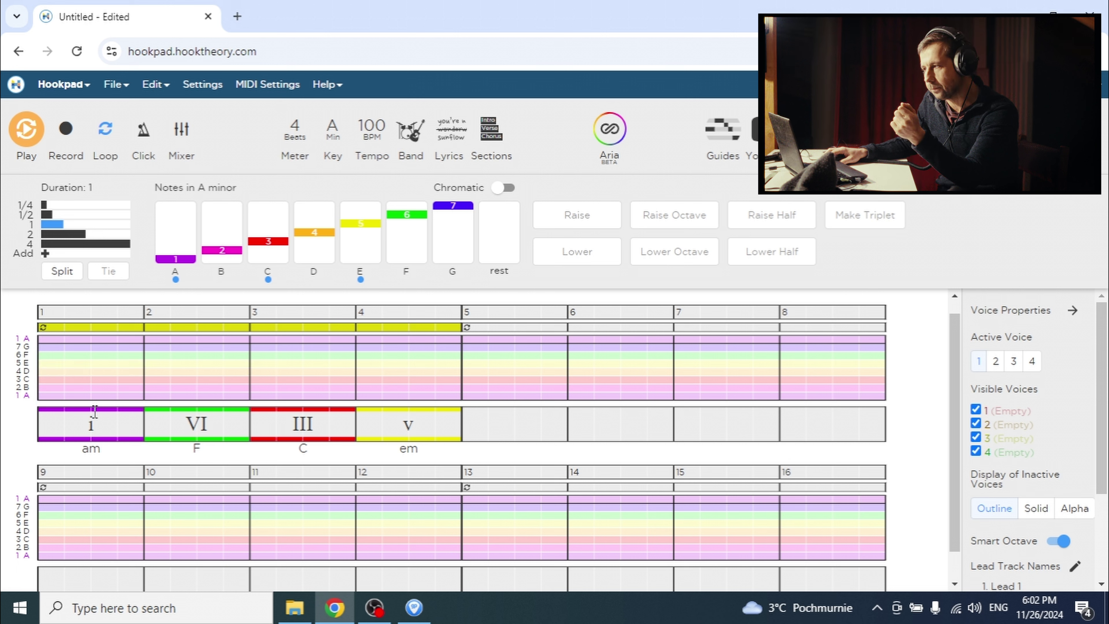
Step: Turn off the loop over measures 1 to 4
left_click(511, 407)
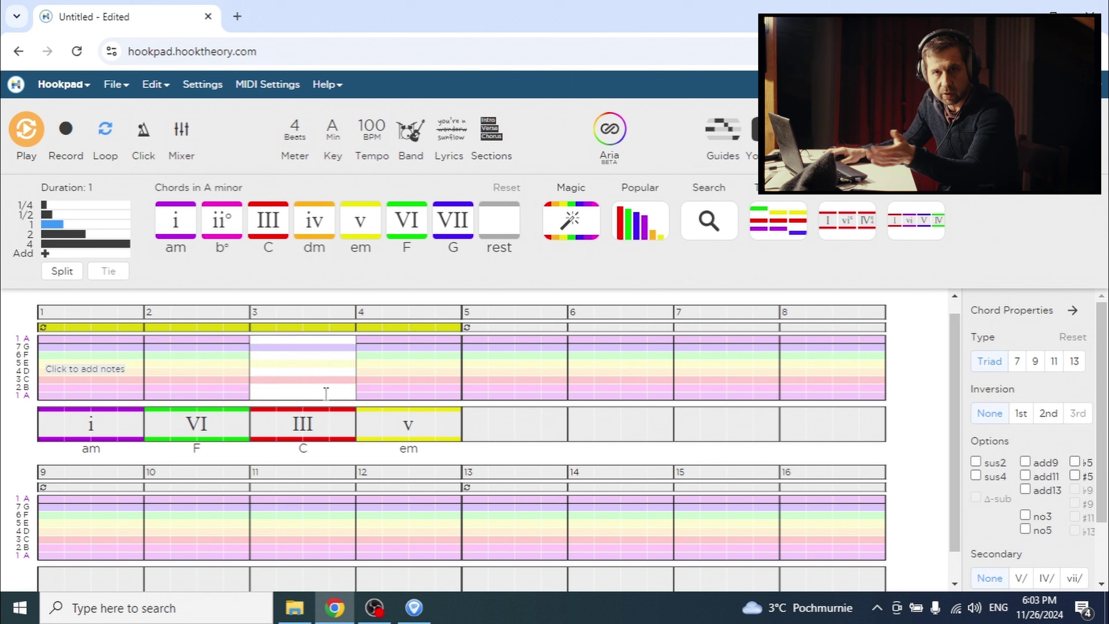
left_click(93, 375)
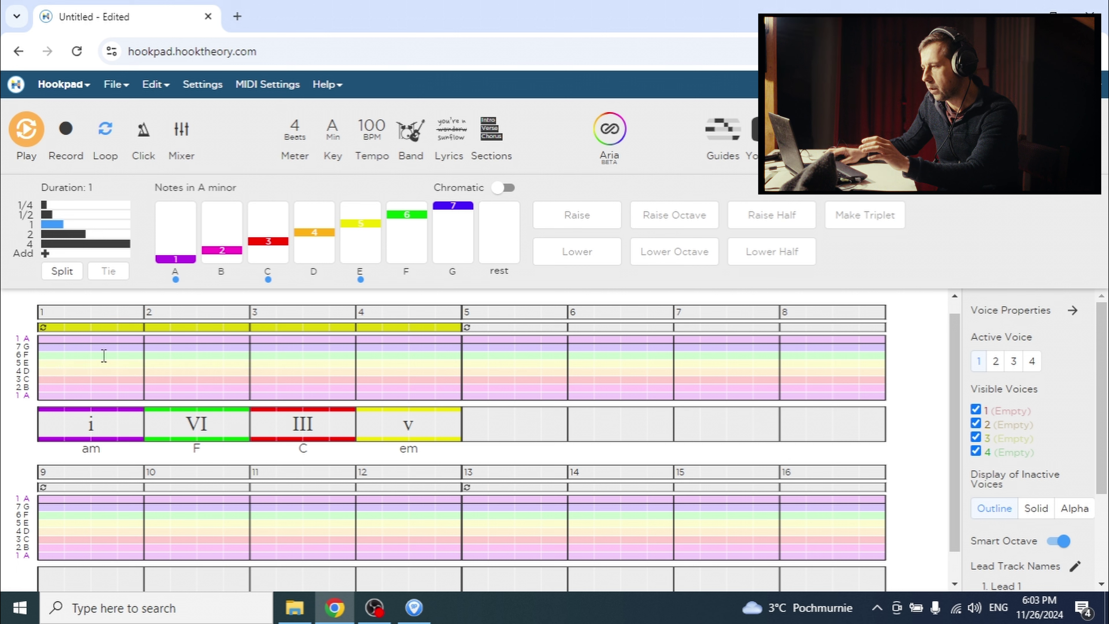
left_click(103, 331)
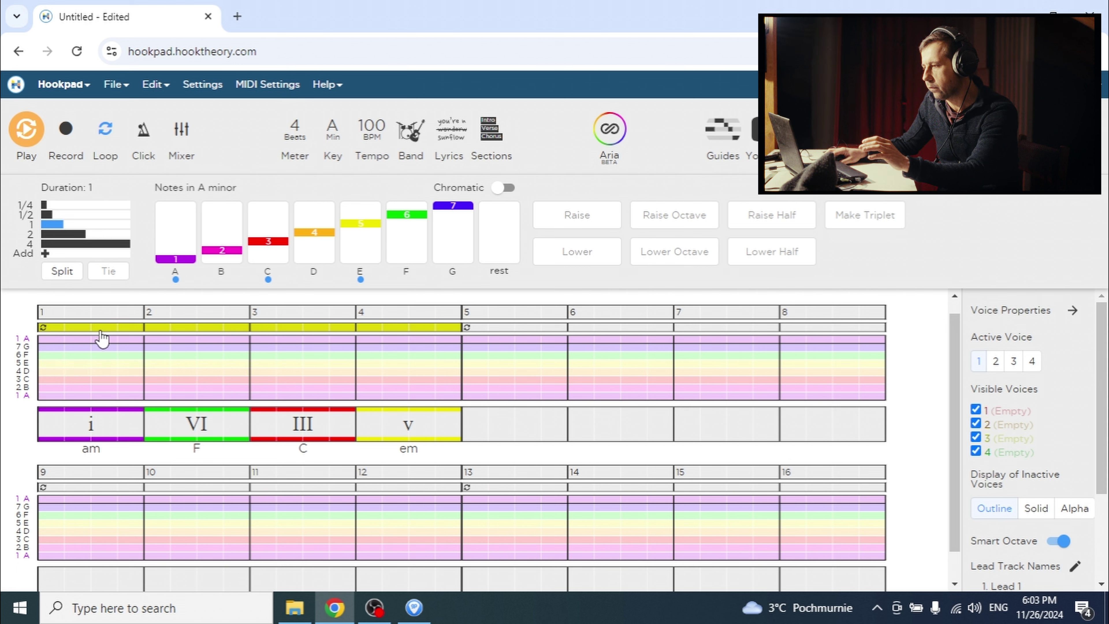
Step: Copy the four chords in measures 1 to 4 and paste them into measures 5 to 8
left_click_drag(65, 424, 439, 444)
left_click(437, 447)
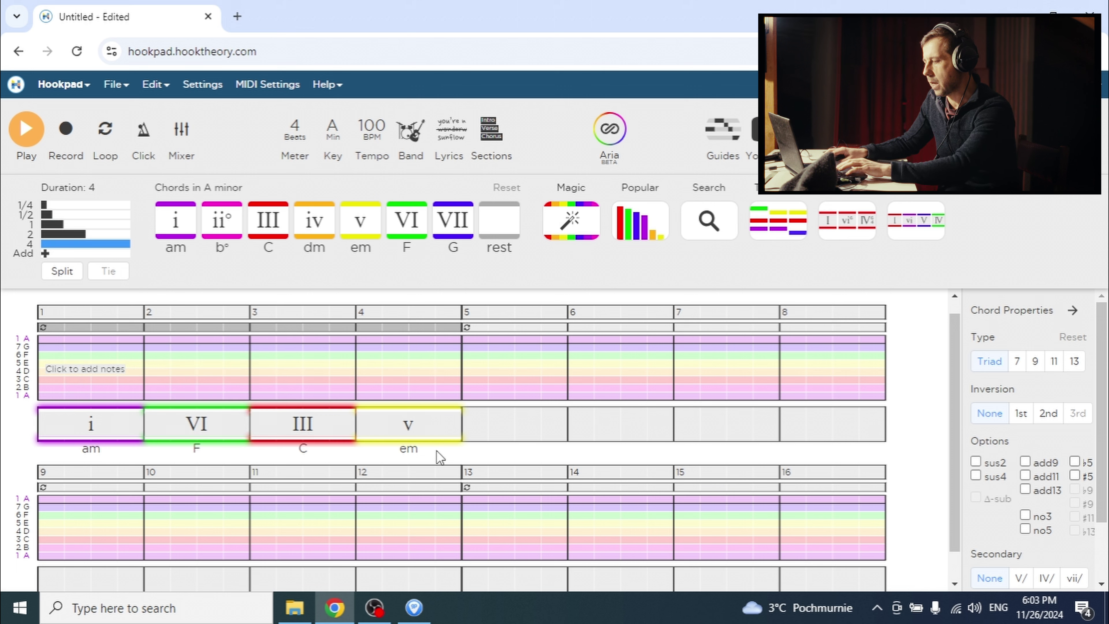
key("ctrl+c")
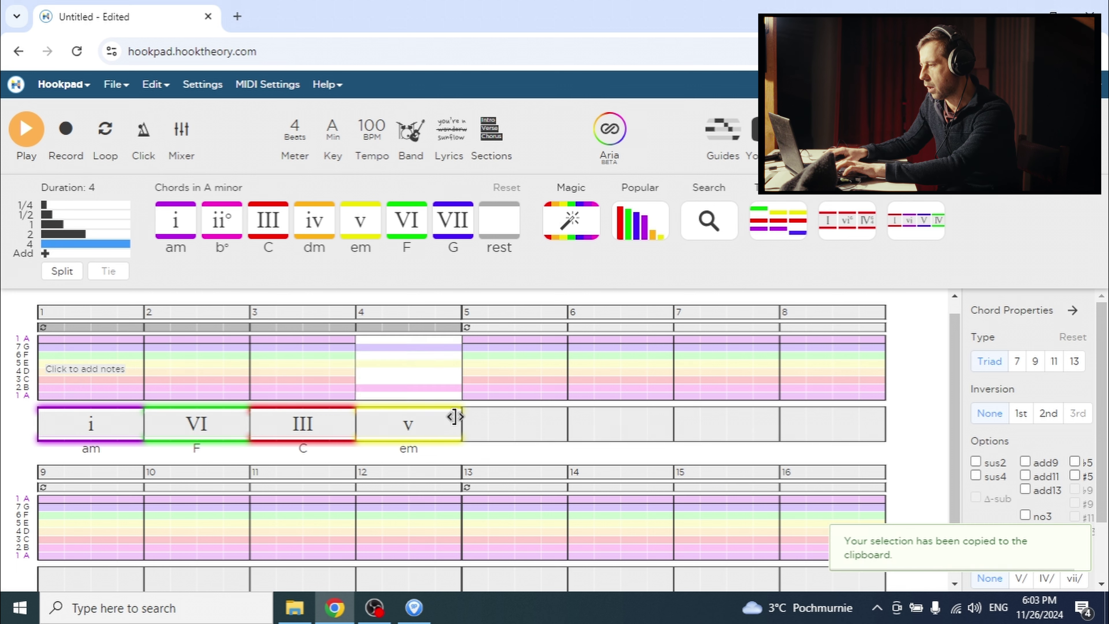
left_click(467, 420)
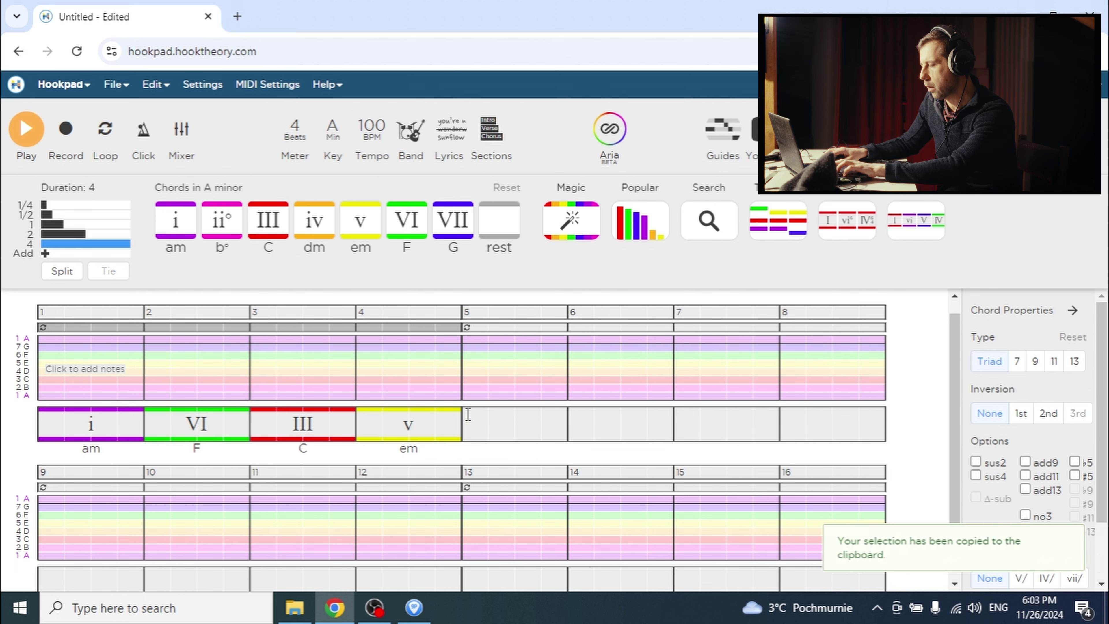
key("ctrl+v")
scroll(422, 403, "up", 1)
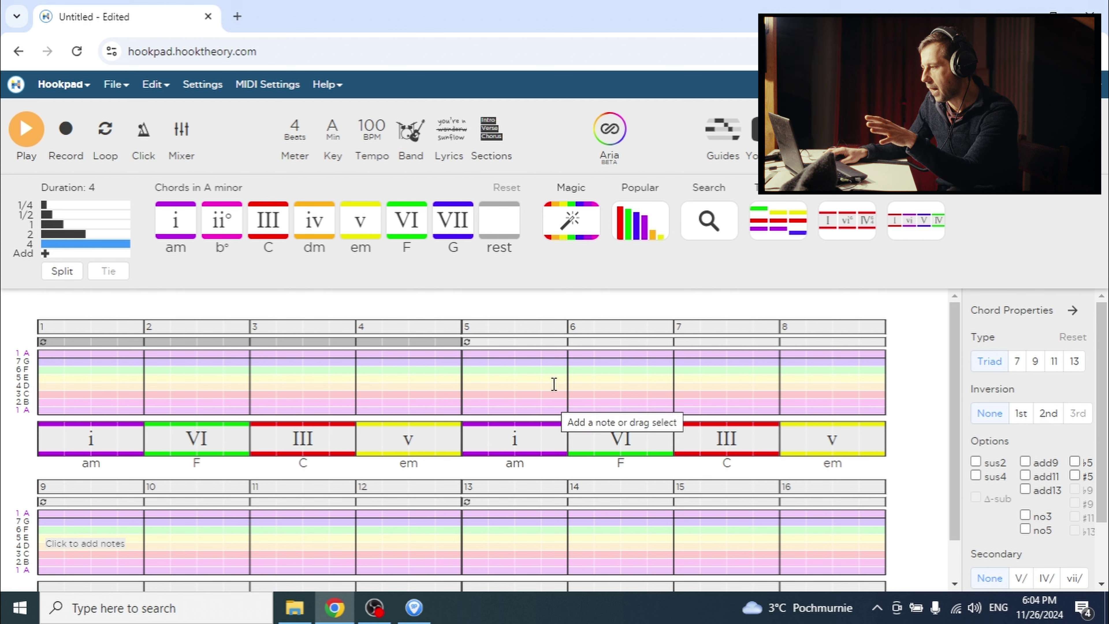
Step: Try the first and second inversions on the i chord in measure 5, and return it to no inversion
left_click(523, 448)
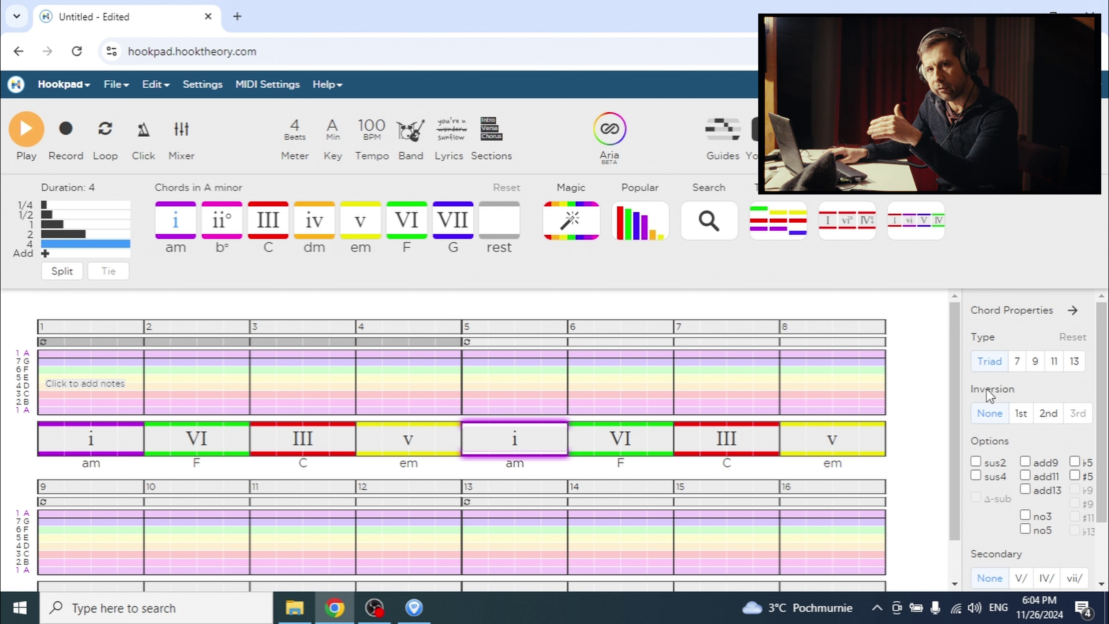
left_click(517, 455)
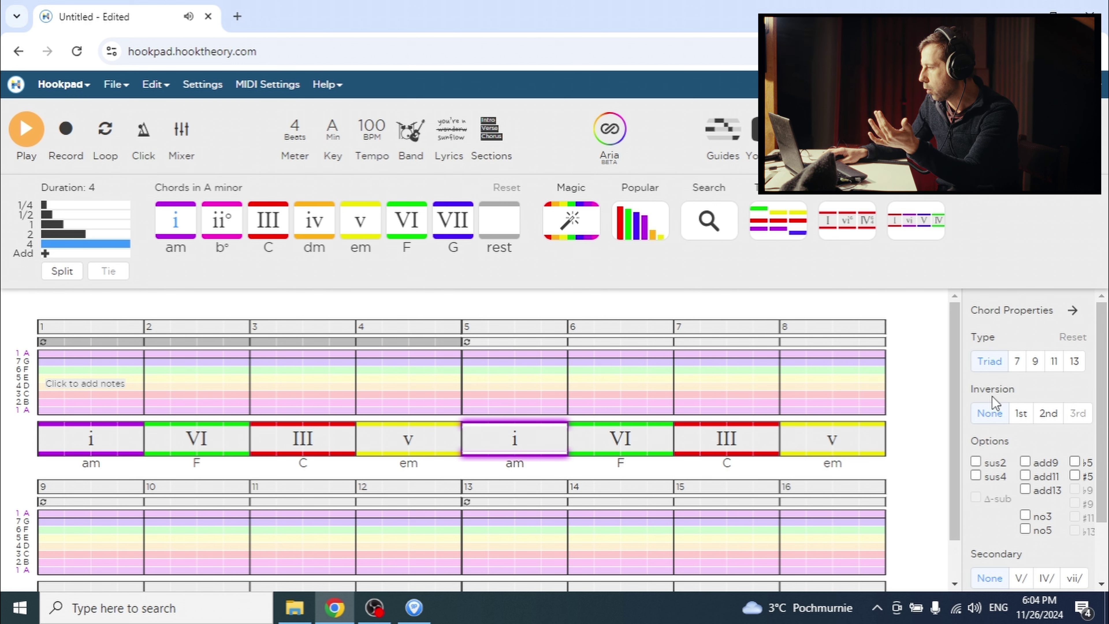
left_click(1019, 415)
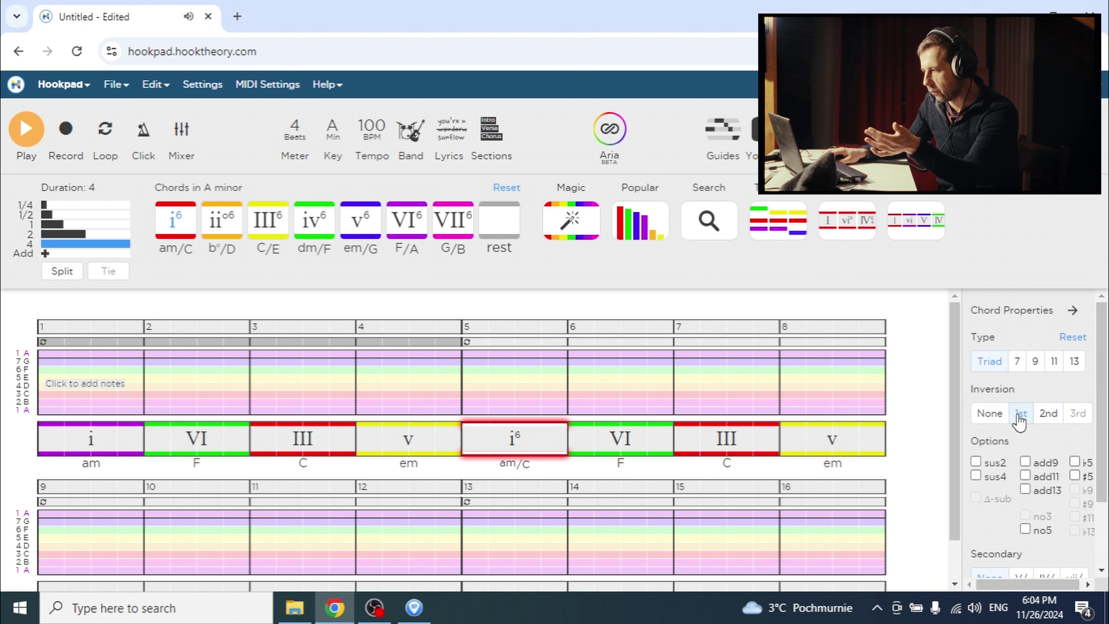
left_click(1048, 415)
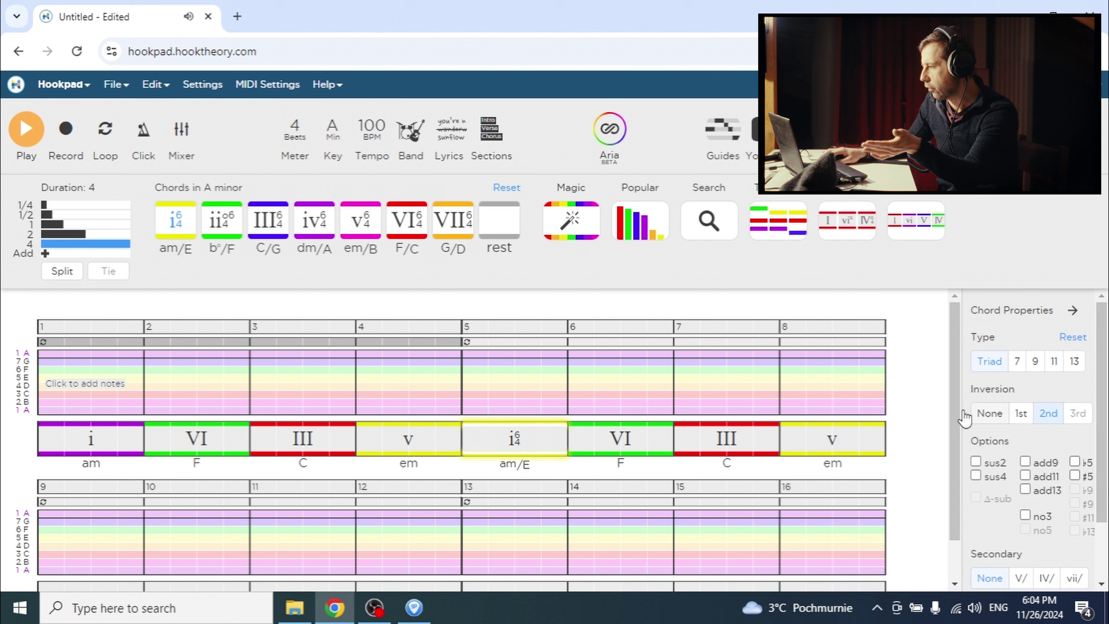
left_click(977, 415)
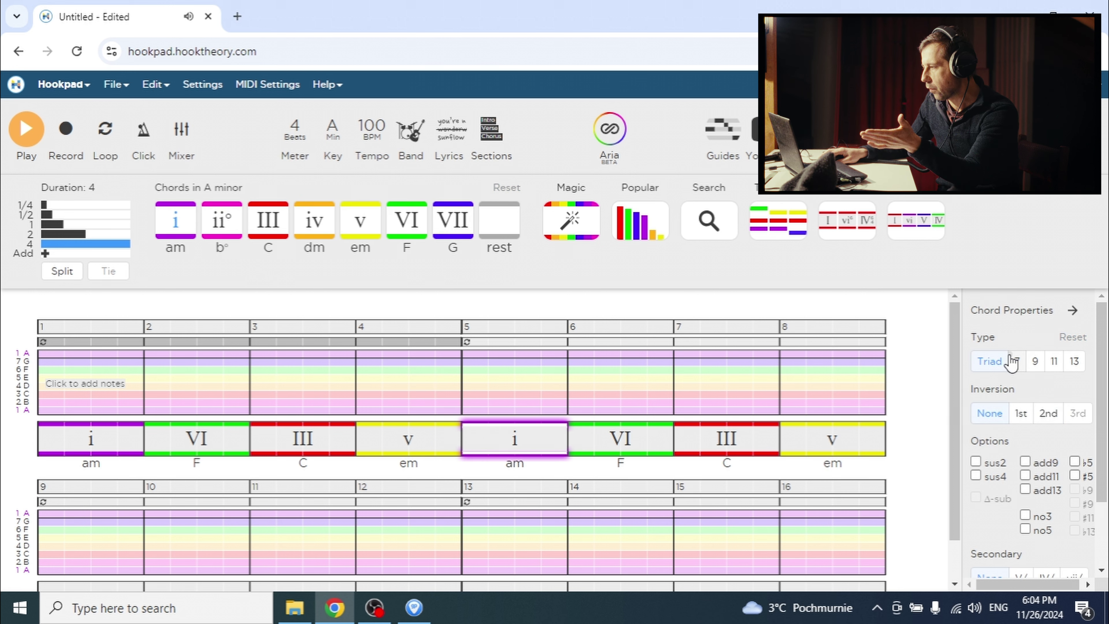
Step: Try the 7 and 9 chord types on the i chord in measure 5, and return it to a triad
left_click(1017, 362)
left_click(1035, 362)
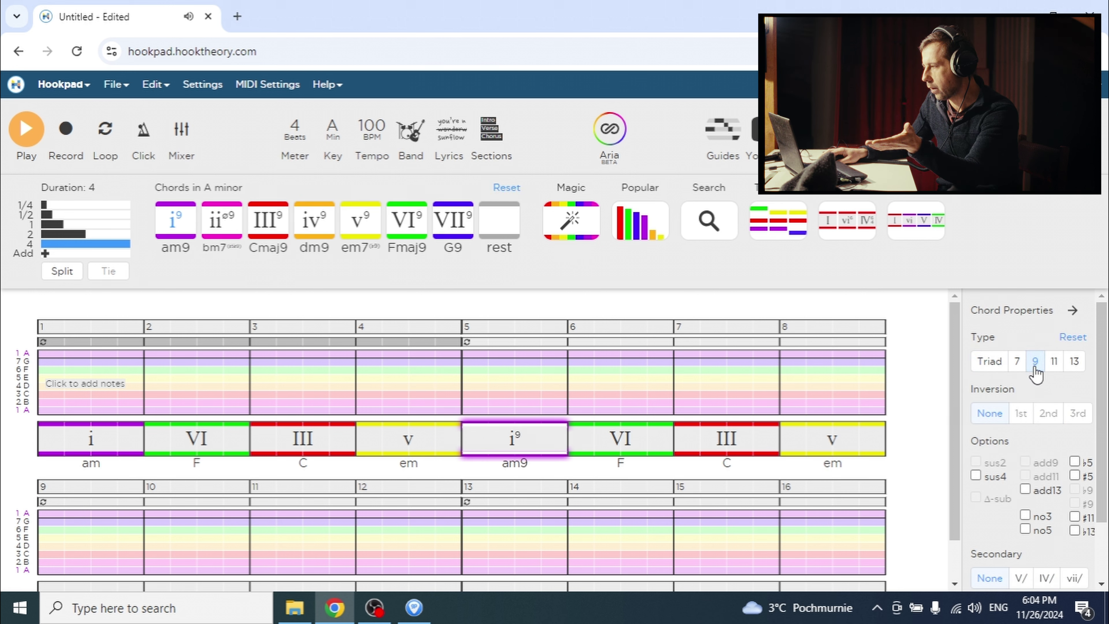
left_click(987, 363)
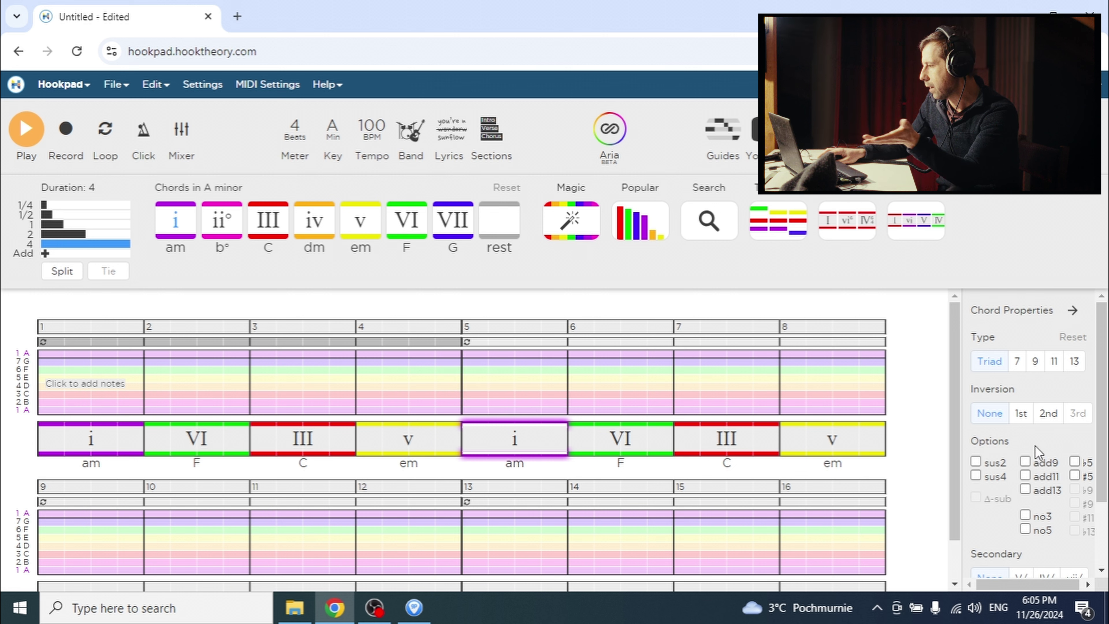
Step: Try the i chord in measure 5 in second inversion by playing the progression from measure 1, and return it to no inversion
left_click(1044, 413)
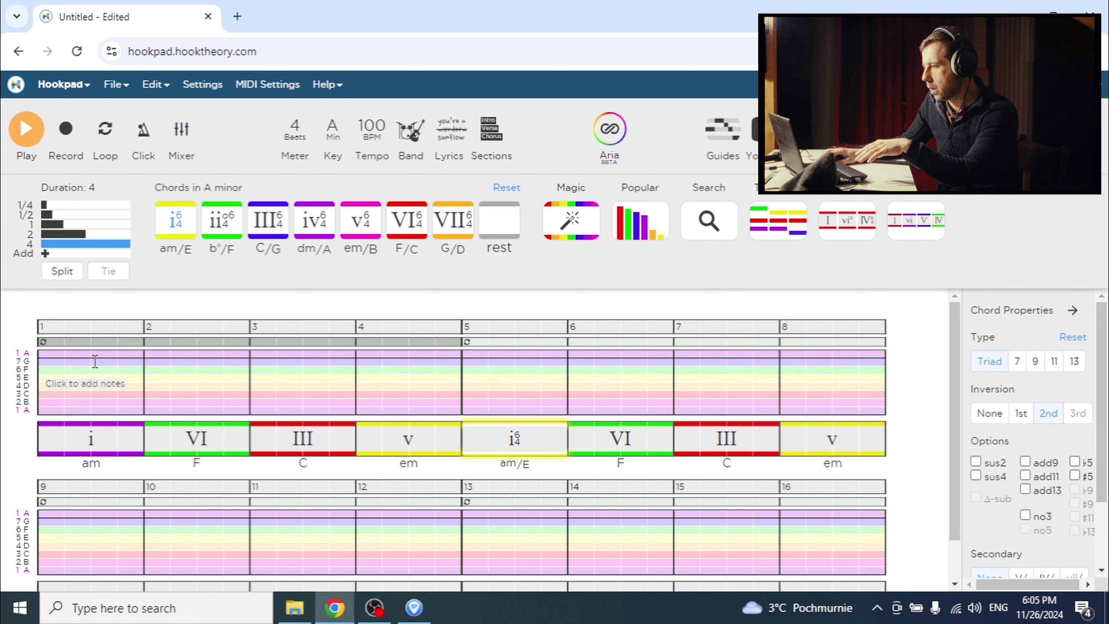
left_click(43, 363)
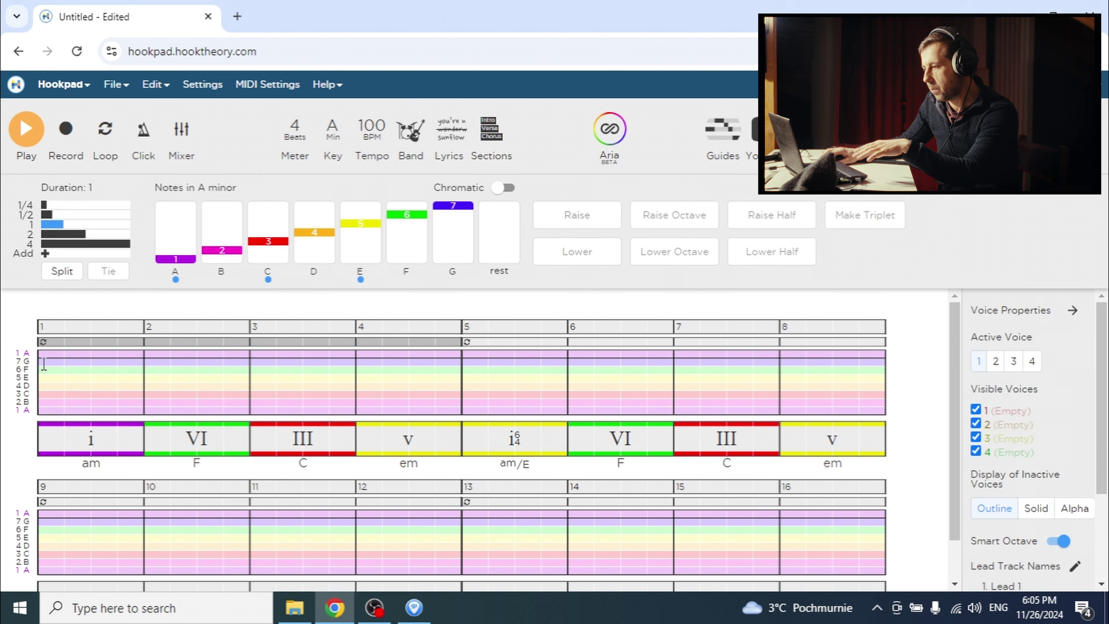
key("space")
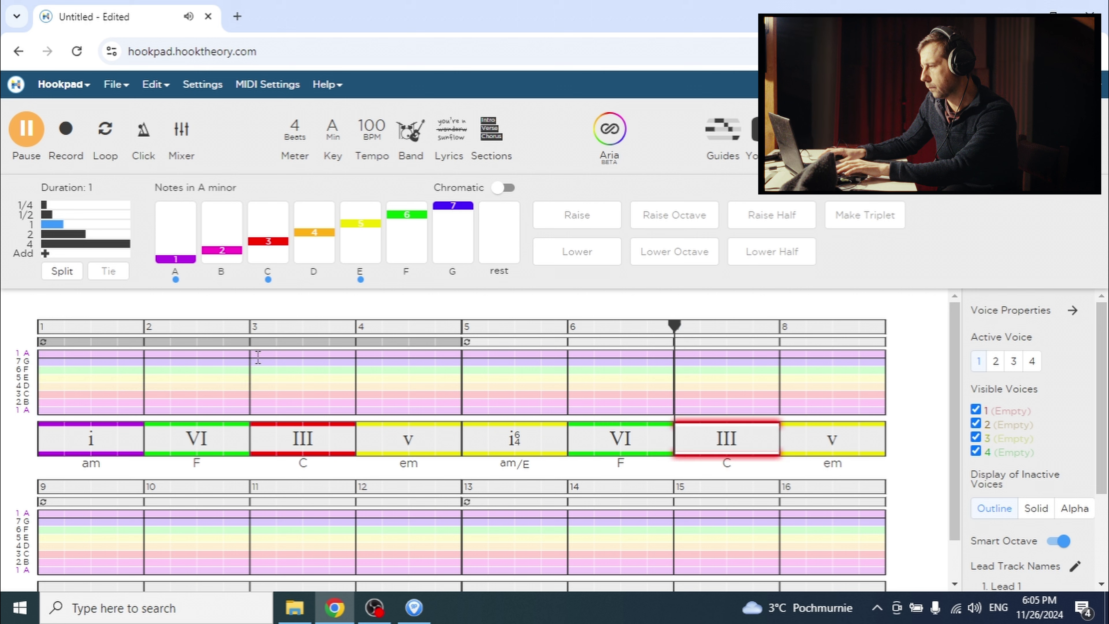
key("space")
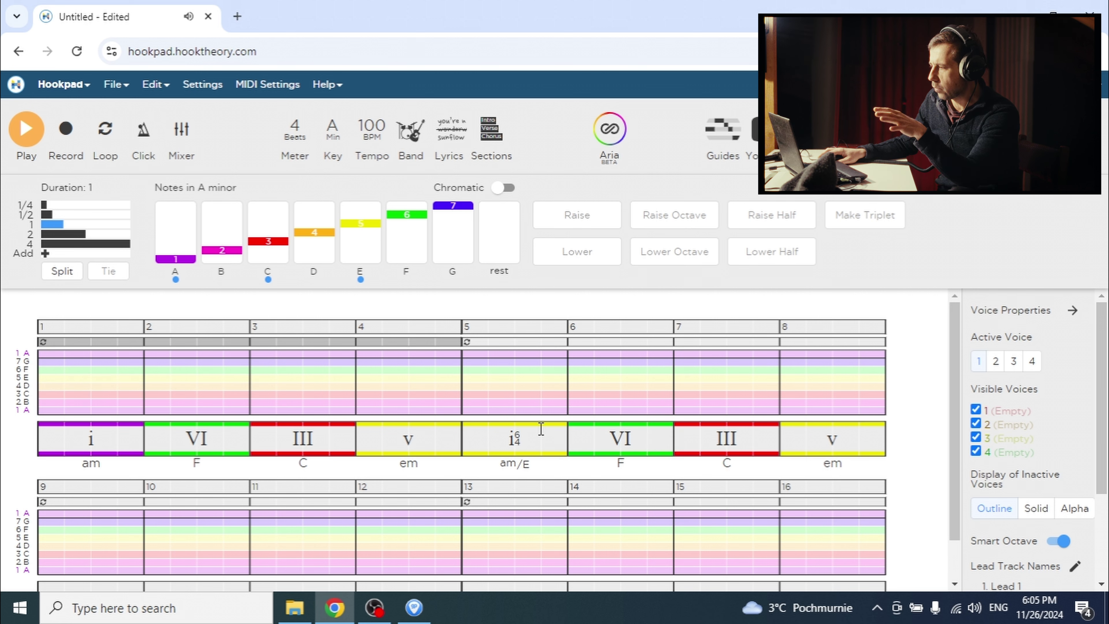
left_click(528, 438)
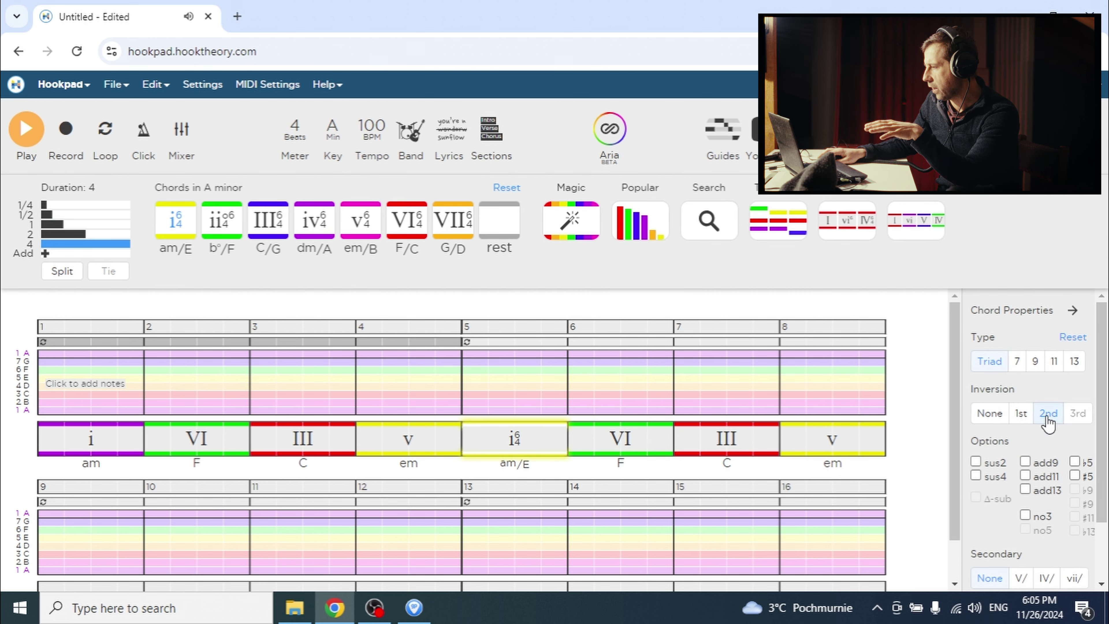
left_click(989, 414)
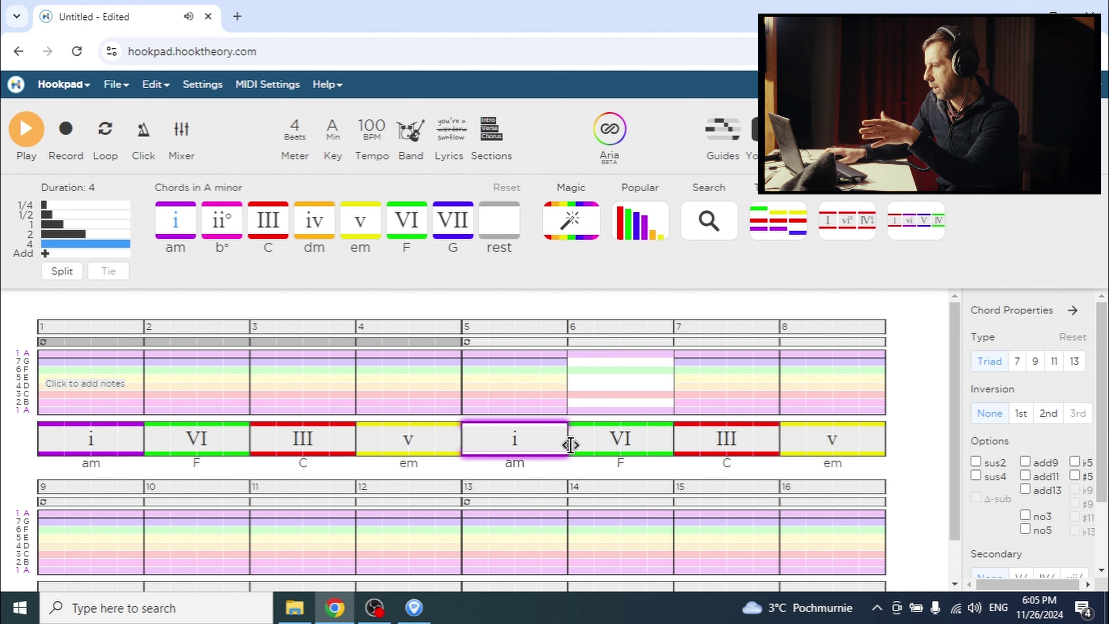
Step: Try the first and second inversions on the VI chord in measure 6, and return it to no inversion
left_click(616, 452)
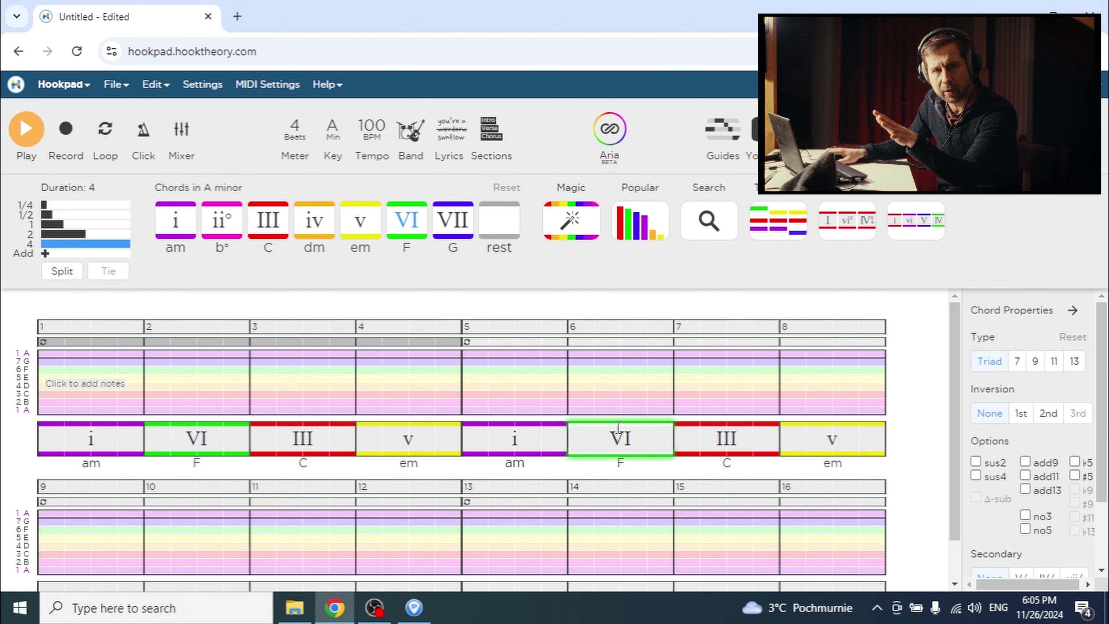
left_click(621, 438)
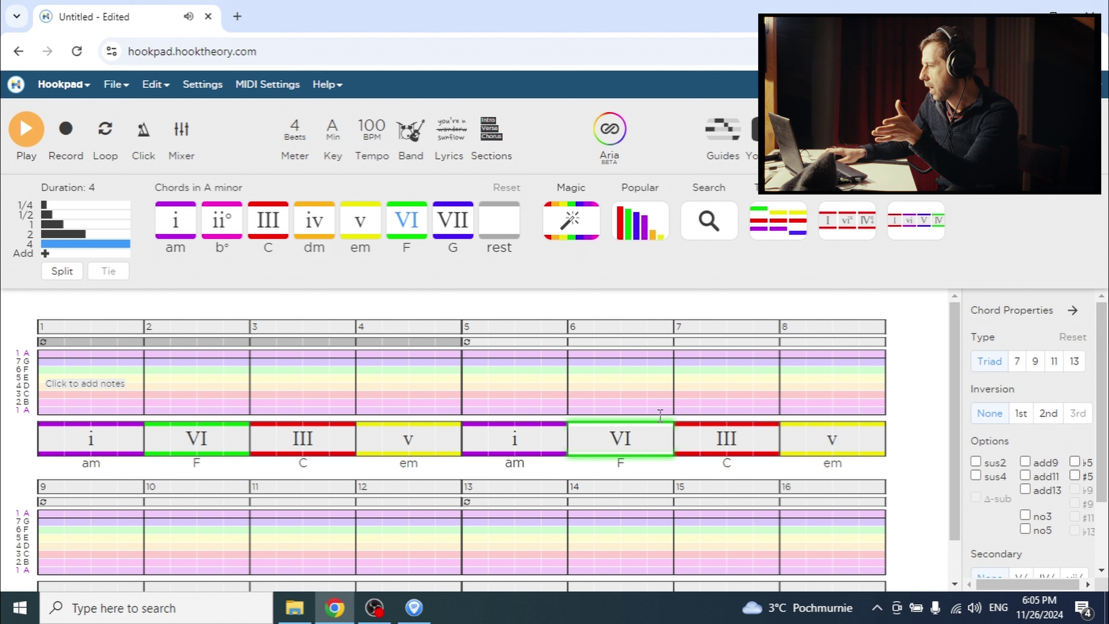
left_click(1020, 414)
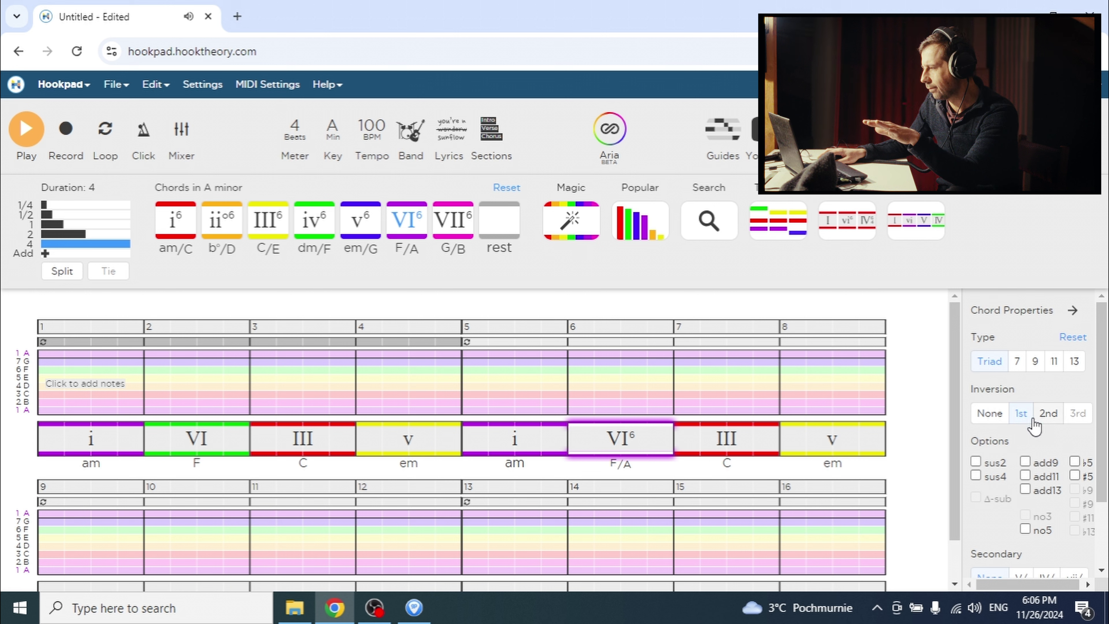
left_click(1044, 414)
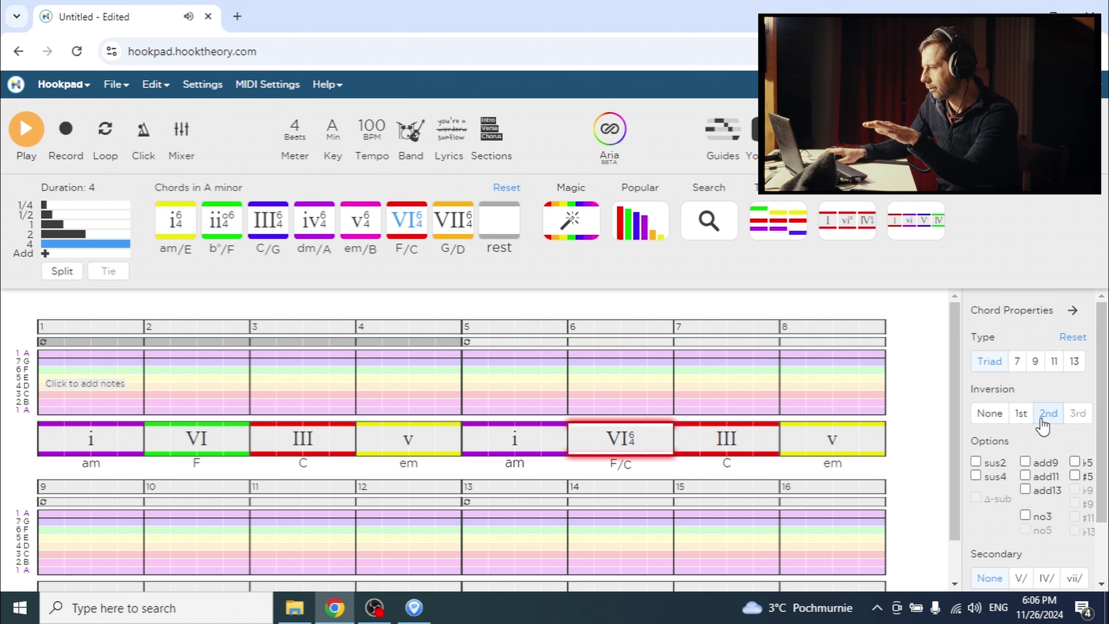
left_click(1021, 414)
left_click(989, 413)
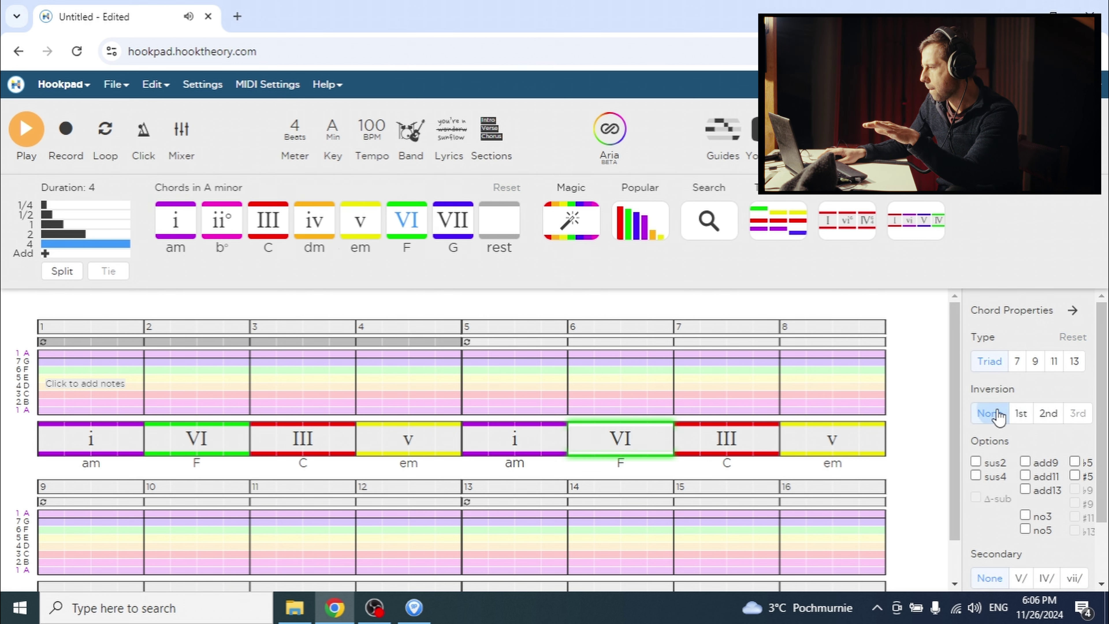
Step: Change the VI chord in measure 6 to type 7 and play the progression from measure 5
left_click(1014, 363)
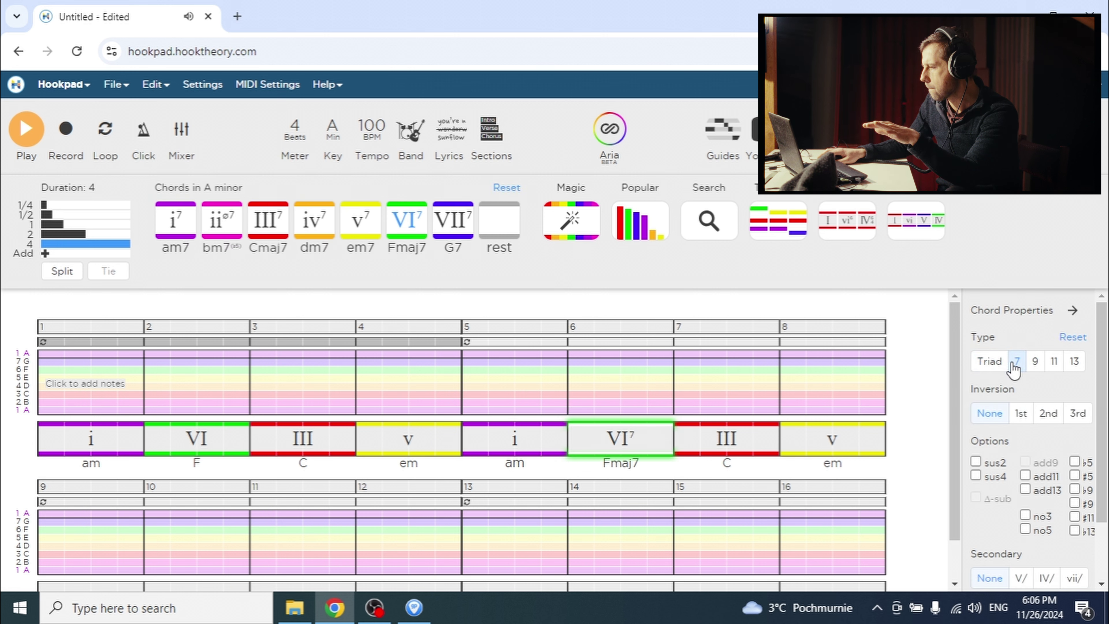
left_click(465, 370)
key("space")
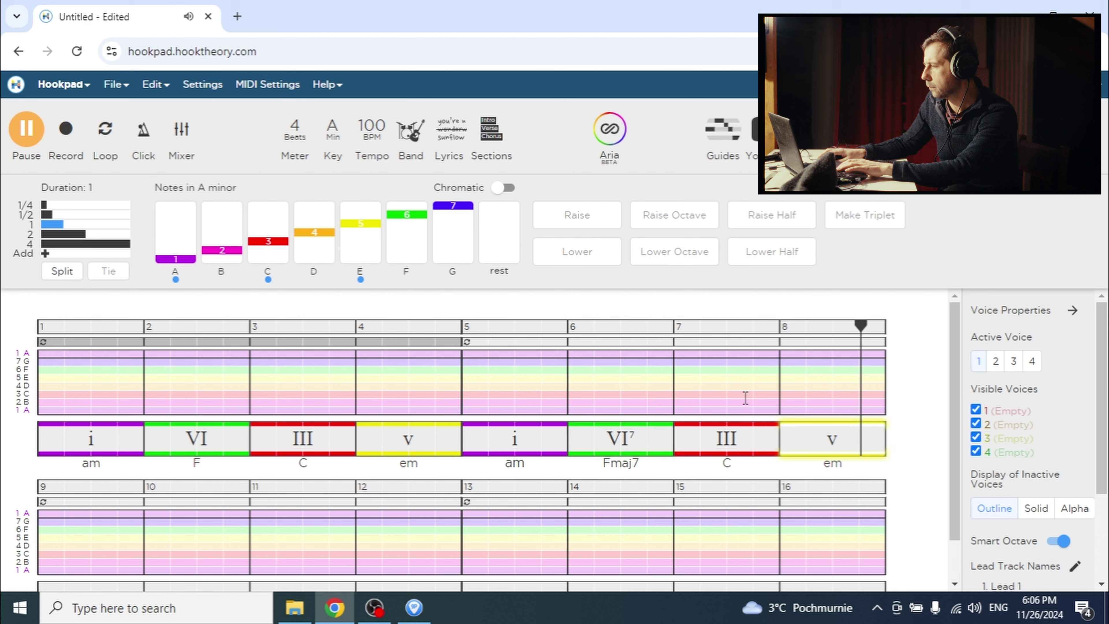
left_click(637, 445)
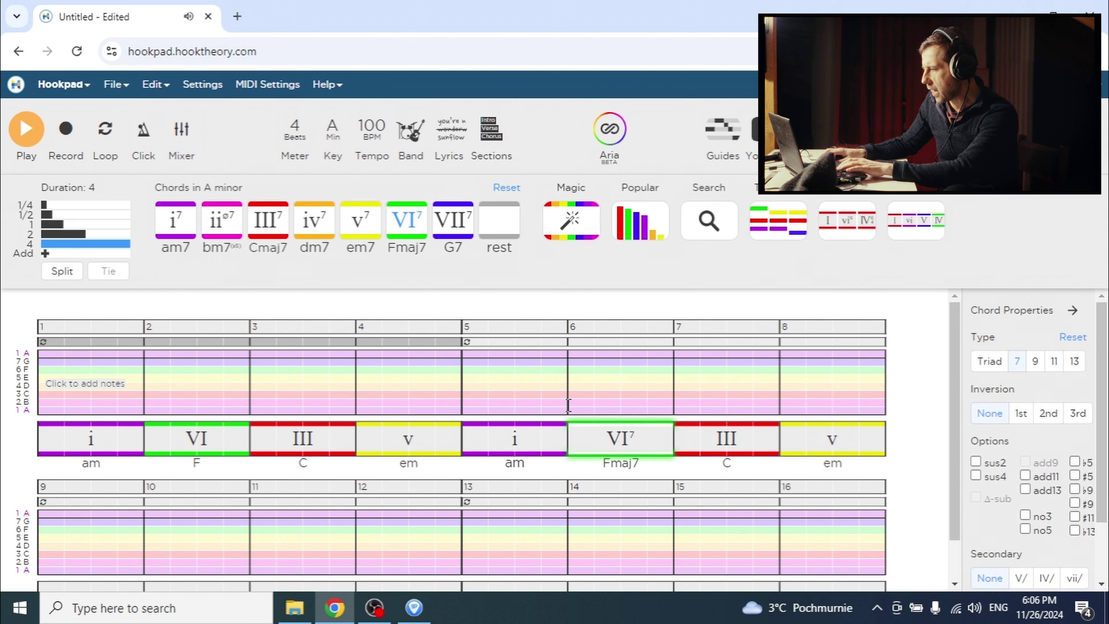
Step: Play the progression from measure 4 to hear the VI7 chord in context, and stop playback in measure 8
left_click(356, 371)
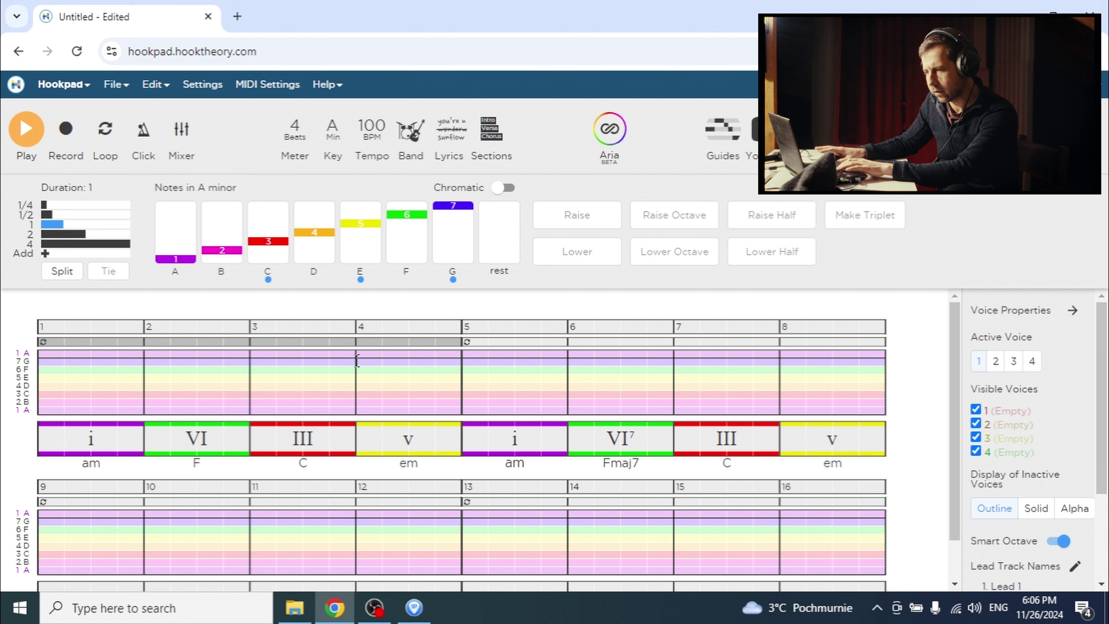
key("space")
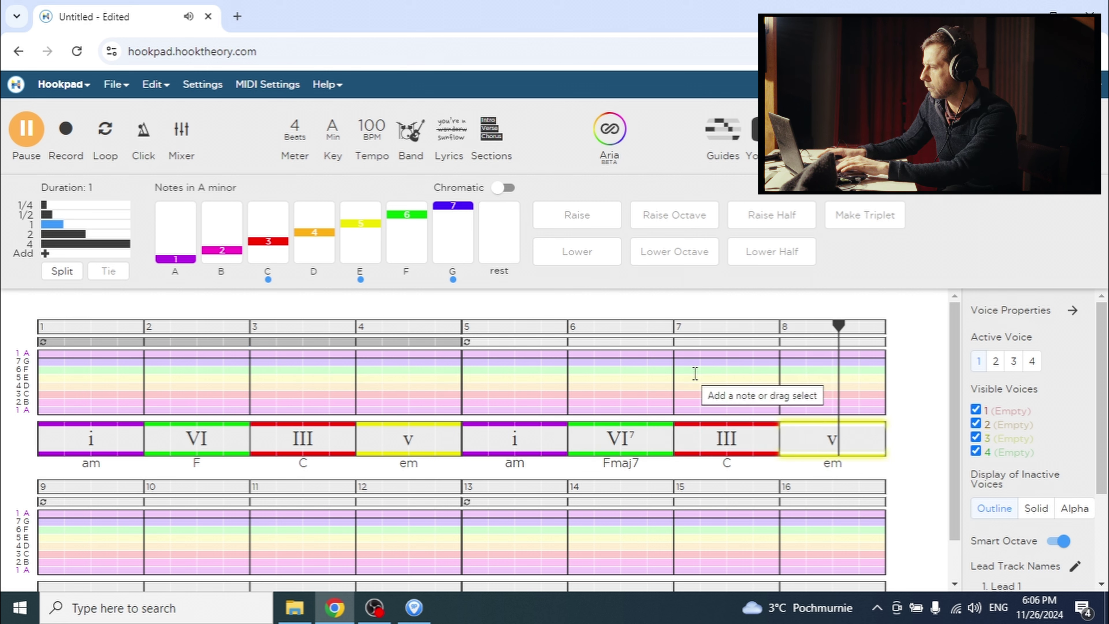
key("space")
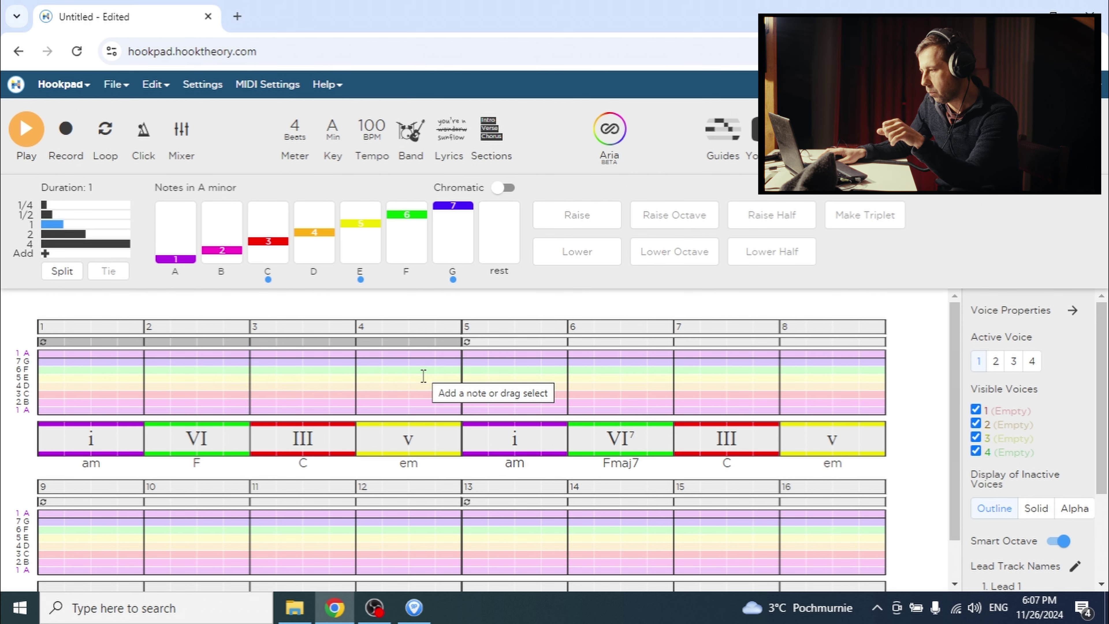
Step: Switch to the empty Guitar Pro 7 score and set its tempo to 100 bpm
left_click(422, 606)
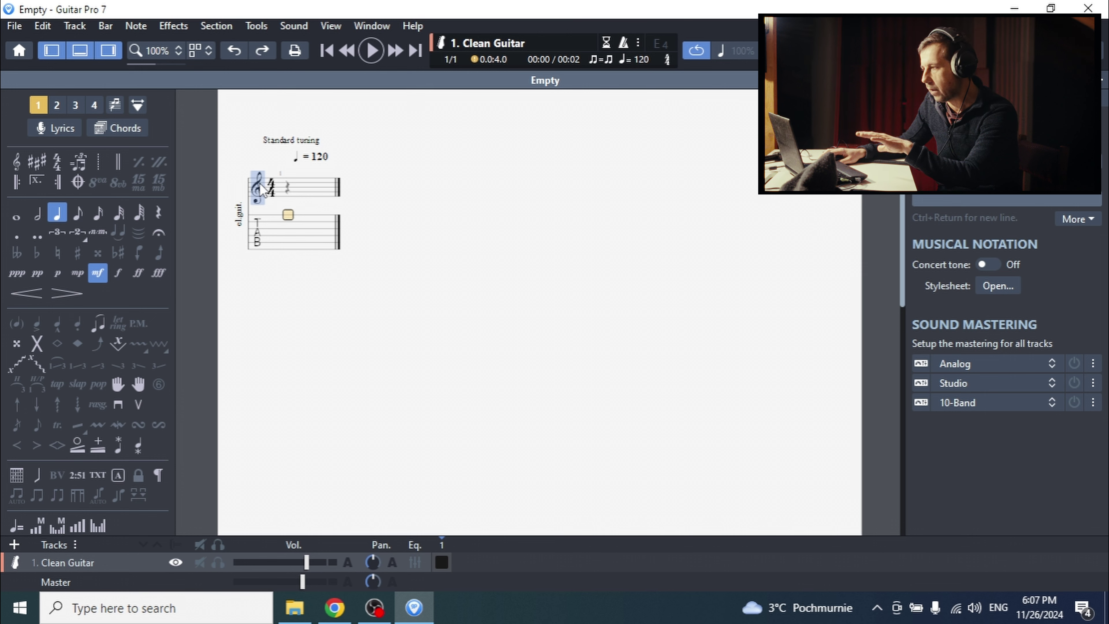
left_click(640, 60)
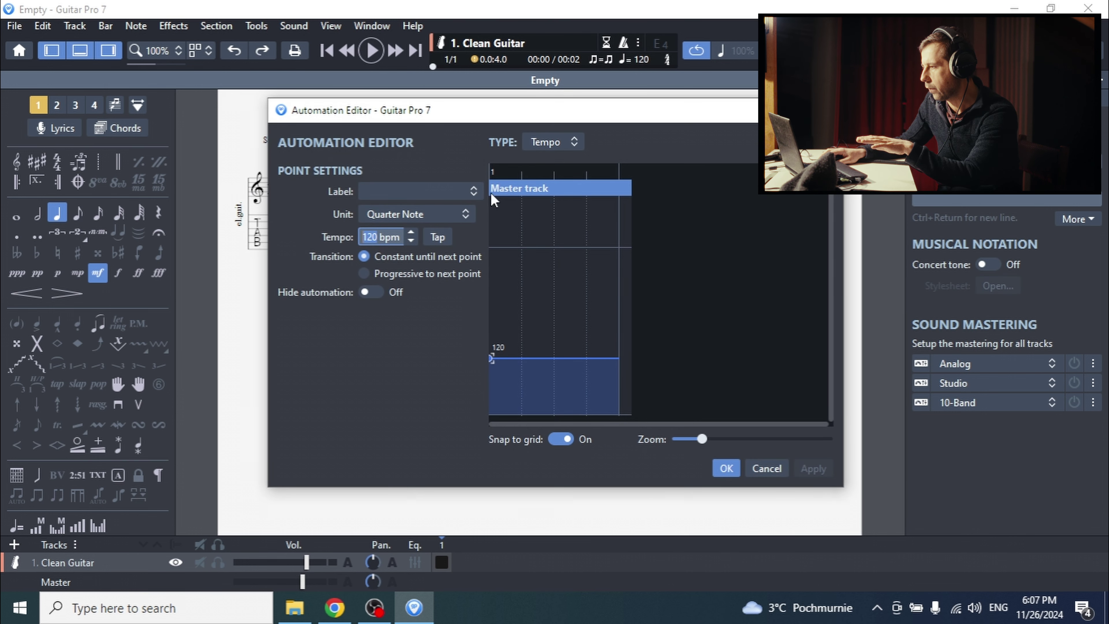
type("100")
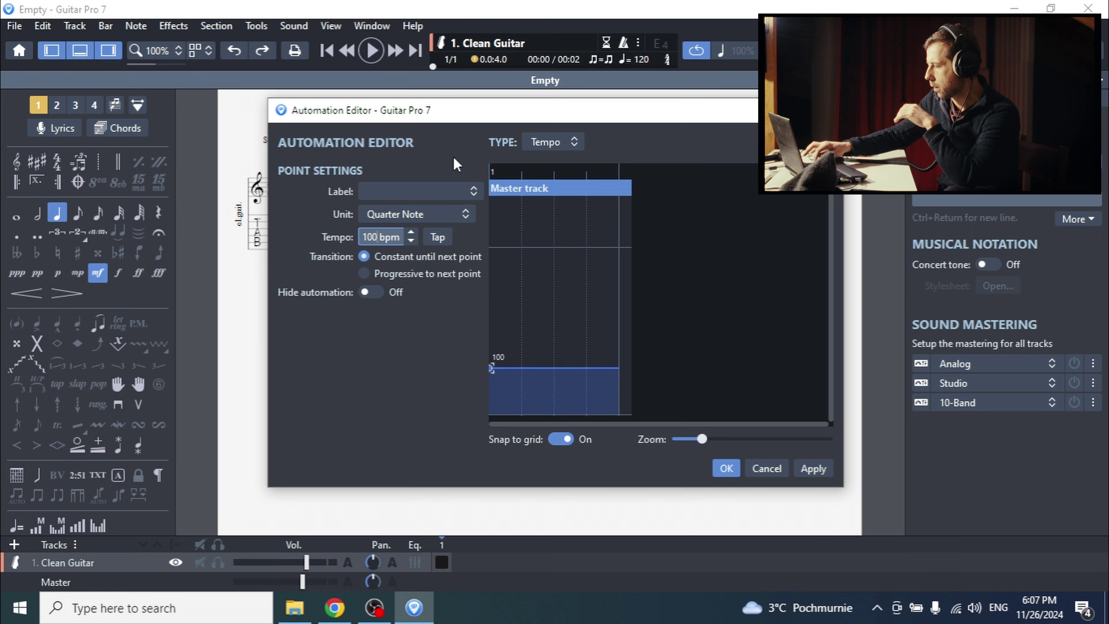
key("Return")
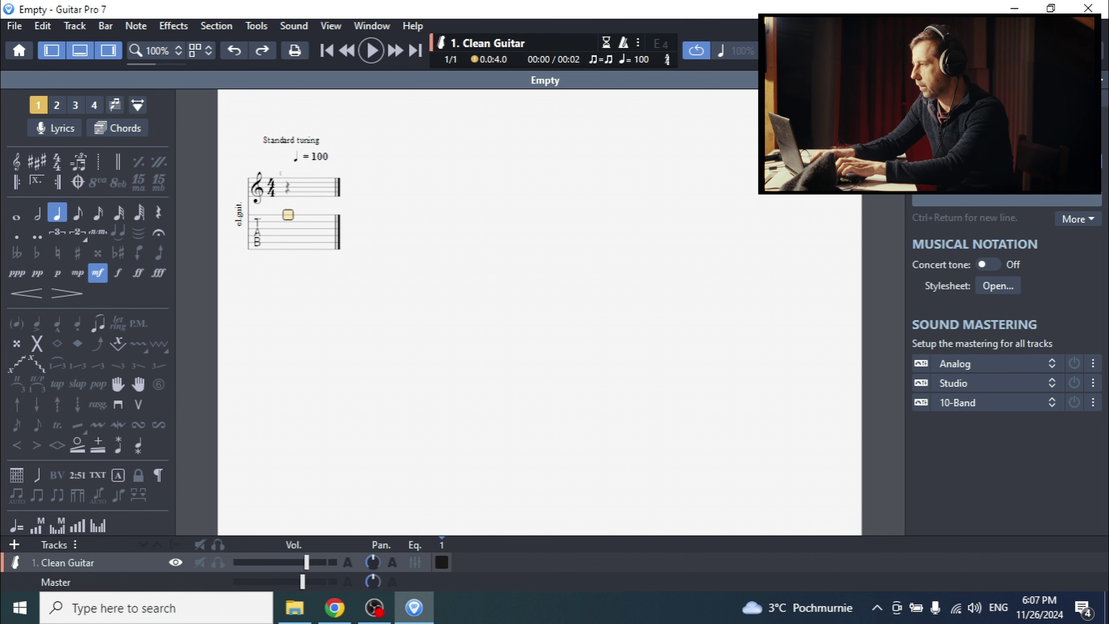
Step: Title the score "Am Song" and place the cursor on the A string of the first bar's tablature
type("Am")
key("Return")
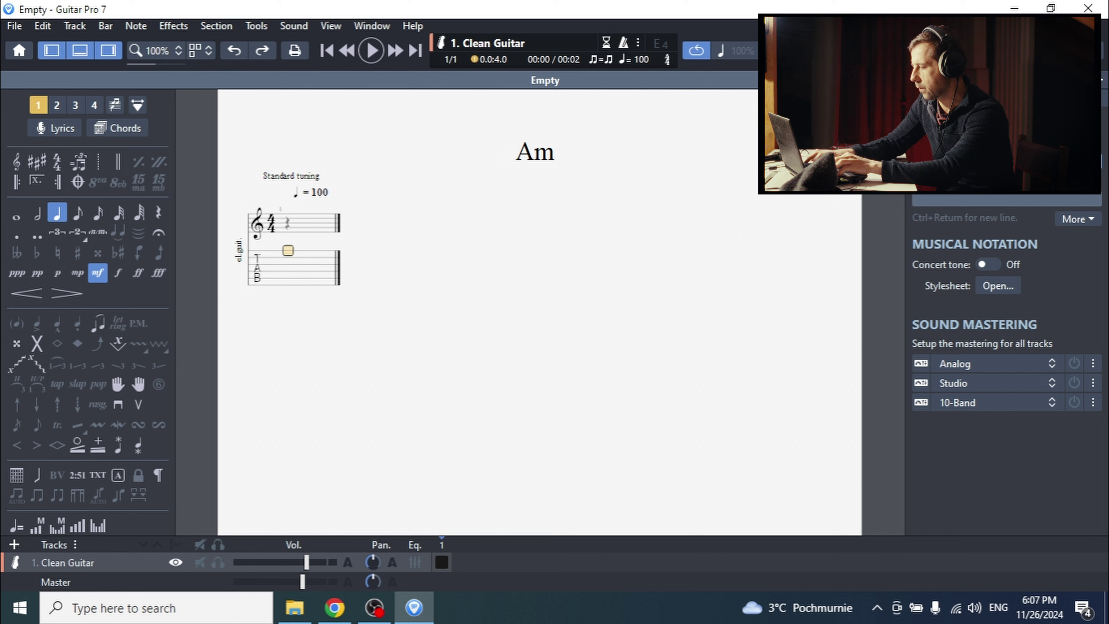
type("Song")
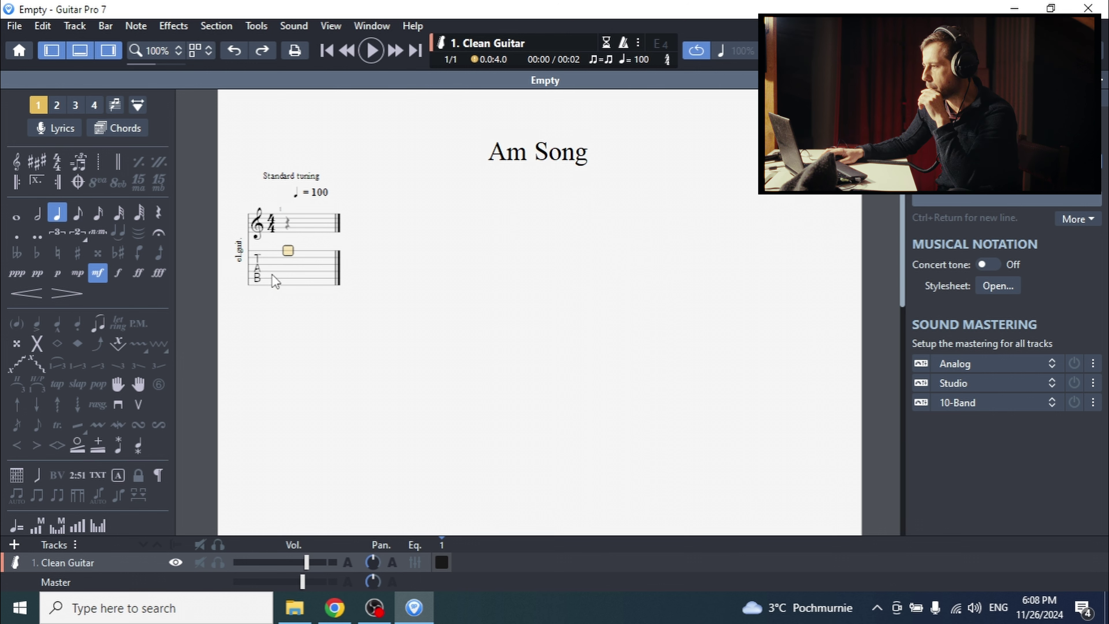
left_click(288, 276)
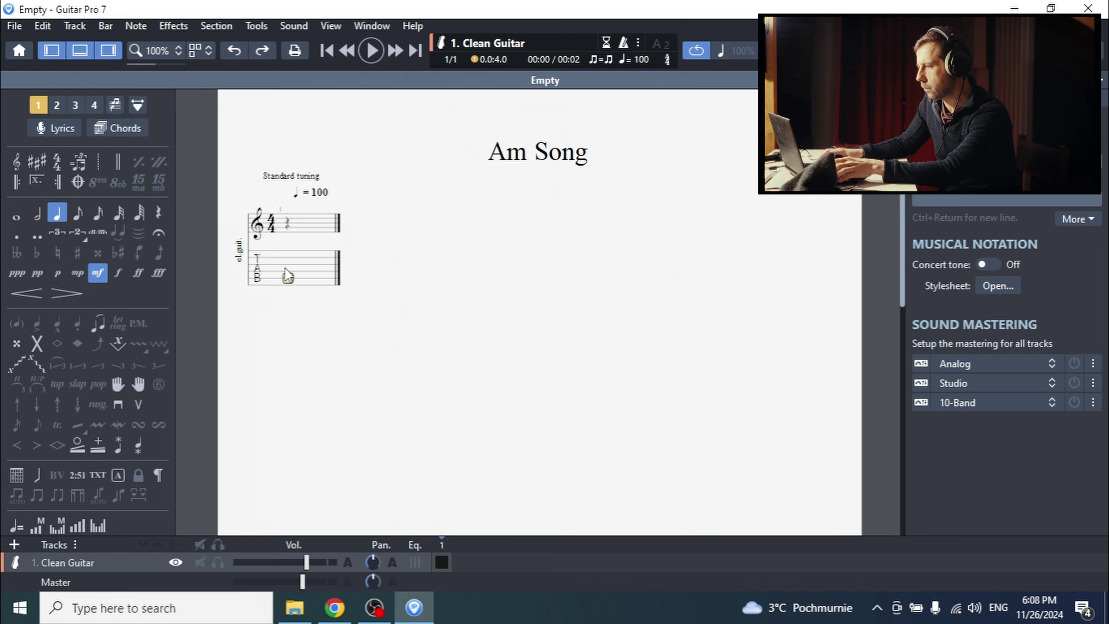
Step: Check the chord progression in Hookpad, return to the Guitar Pro 7 score and open the Scales tool
key("alt+Tab")
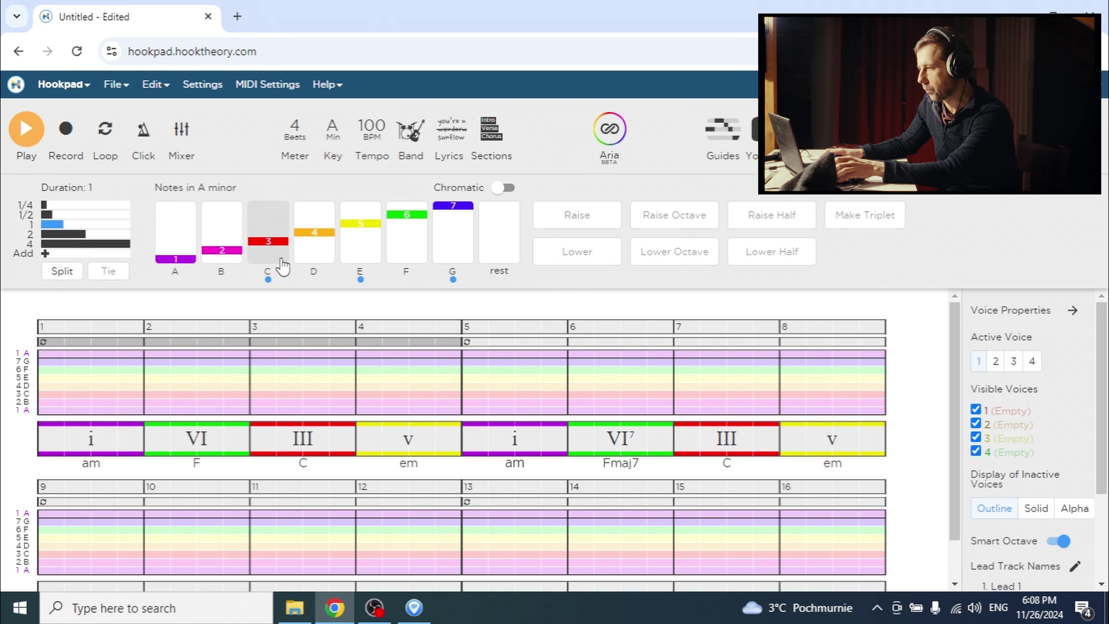
key("alt+Tab")
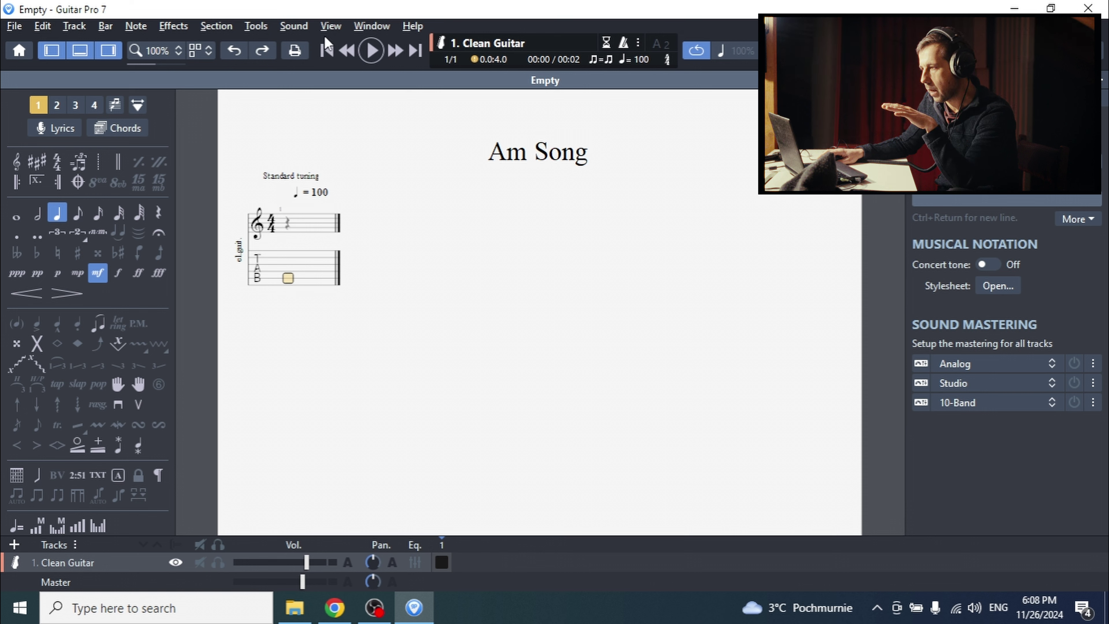
left_click(271, 27)
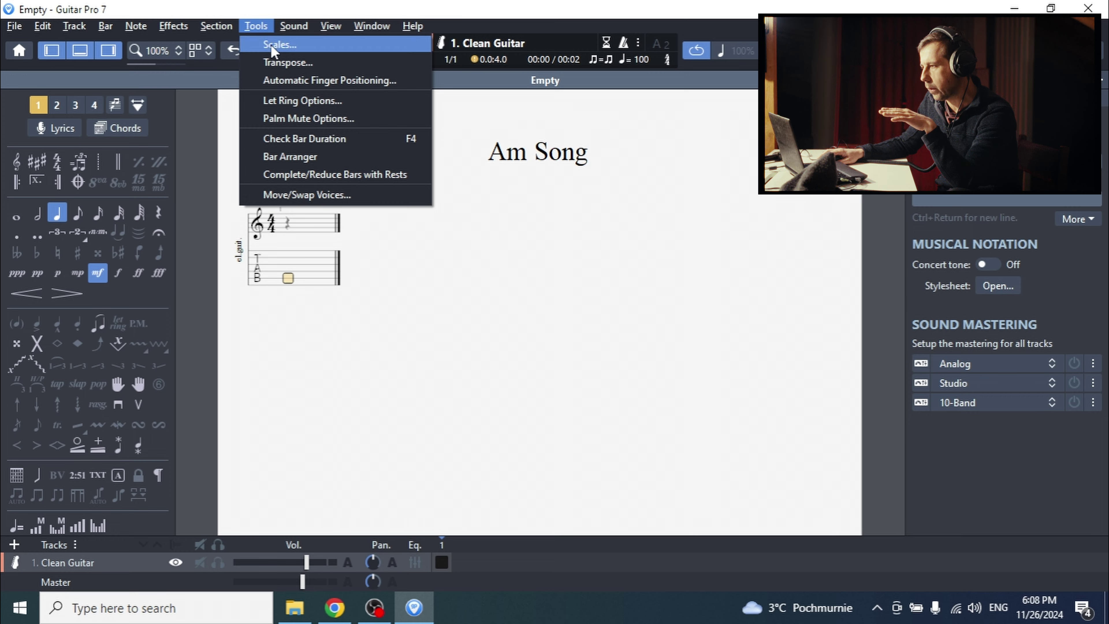
left_click(272, 44)
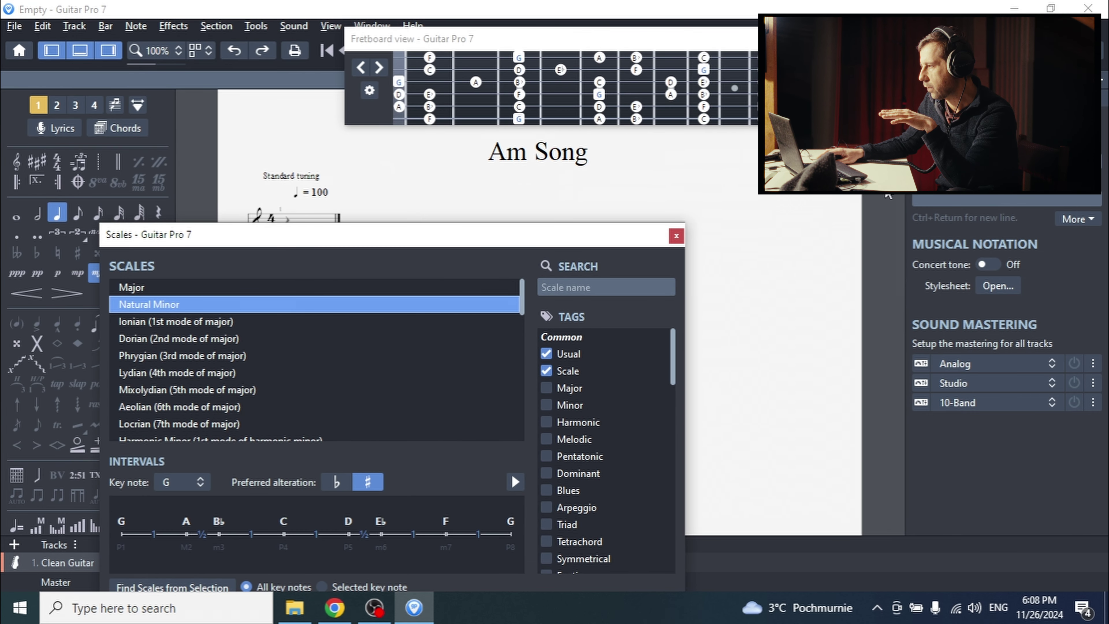
Step: Enlarge the fretboard view to nearly full screen width and arrange it above the Scales window
left_click_drag(1105, 125, 1105, 253)
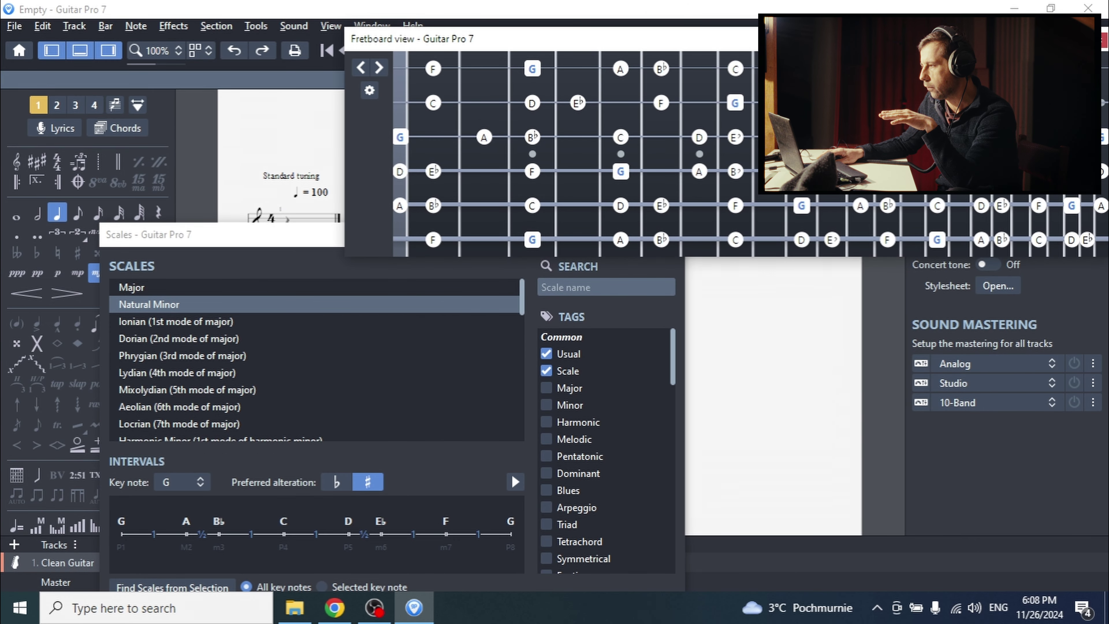
left_click_drag(781, 45, 517, 122)
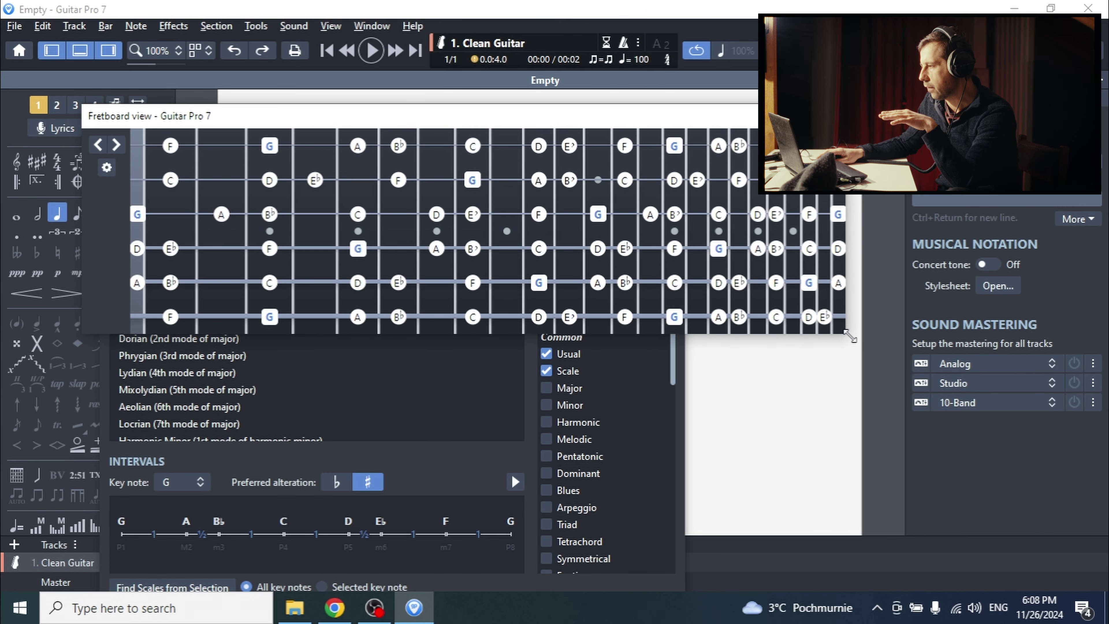
left_click_drag(846, 333, 1082, 349)
left_click(412, 469)
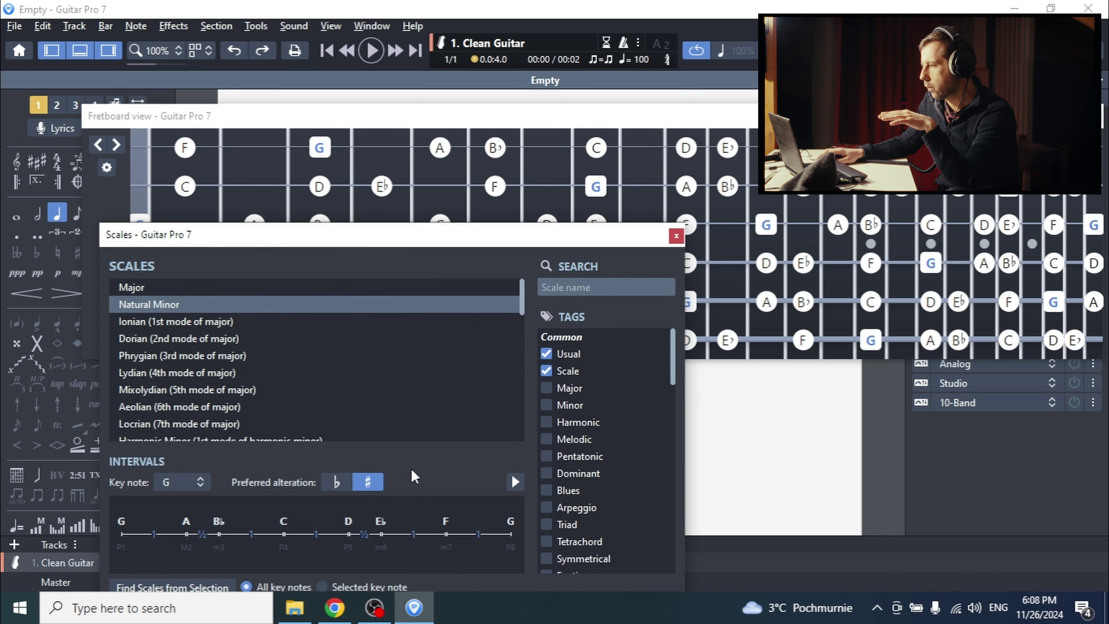
left_click_drag(399, 234, 385, 74)
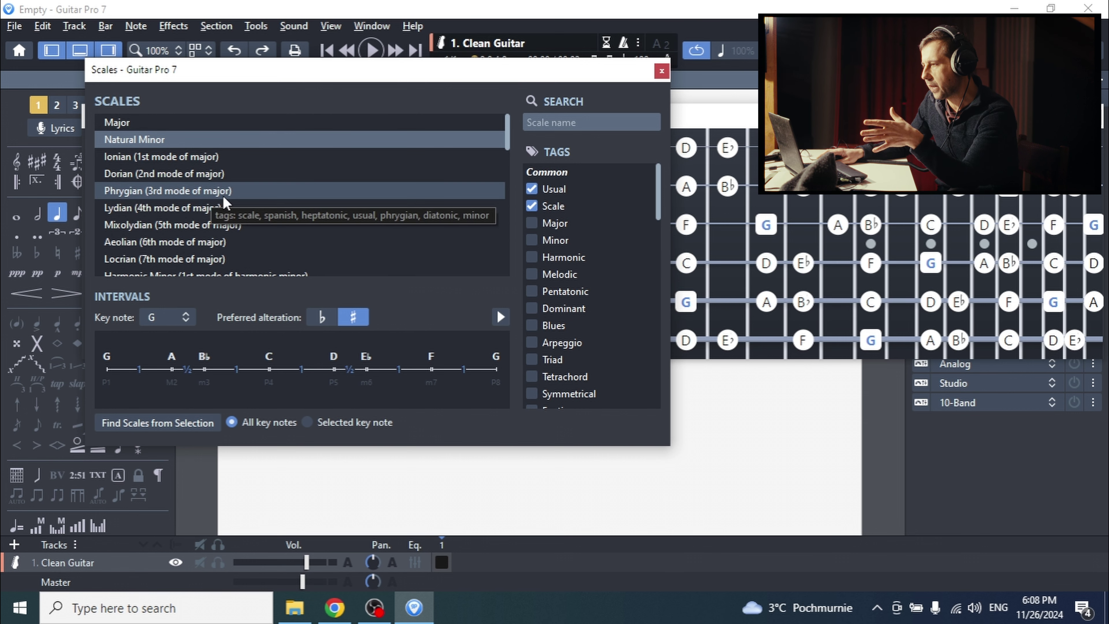
left_click_drag(331, 77, 414, 310)
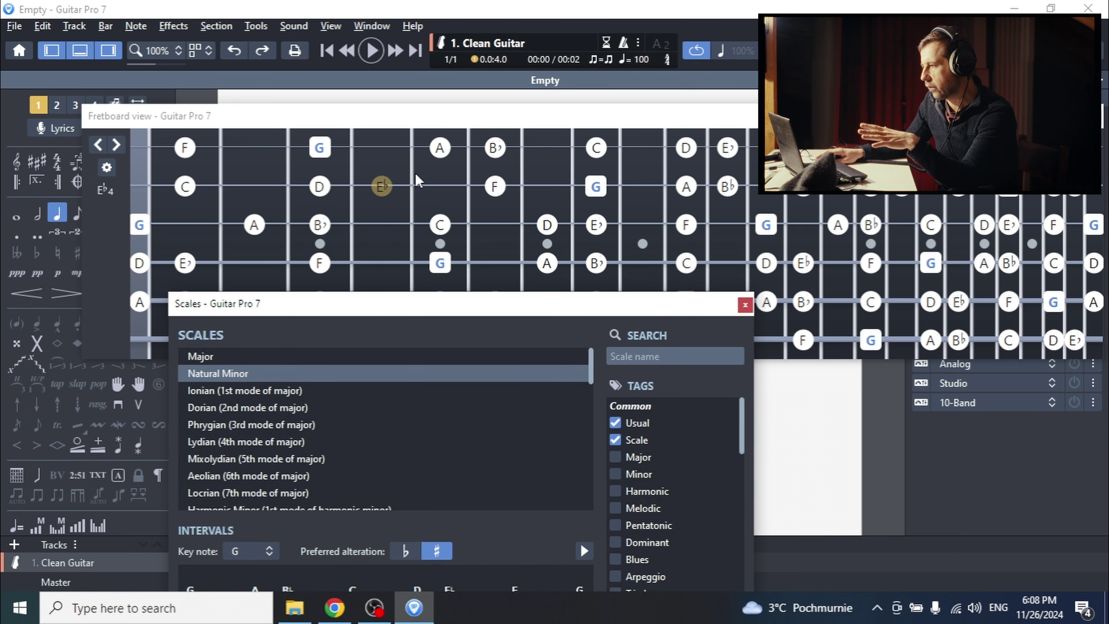
left_click_drag(557, 117, 529, 55)
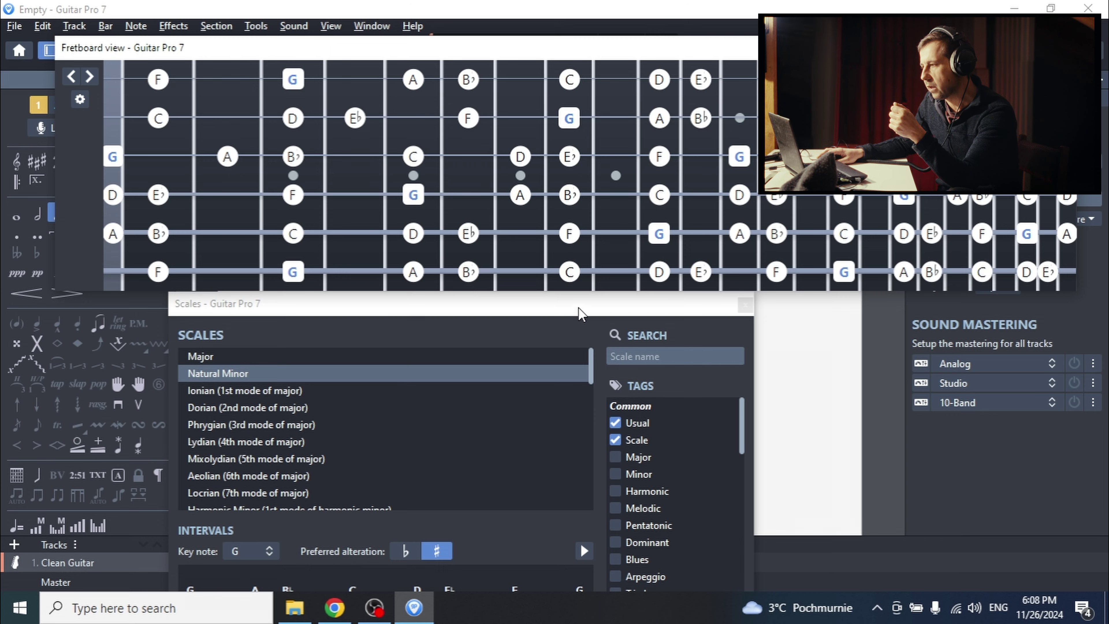
mouse_move(578, 314)
left_mouse_down()
mouse_move(578, 292)
mouse_move(582, 306)
left_mouse_up()
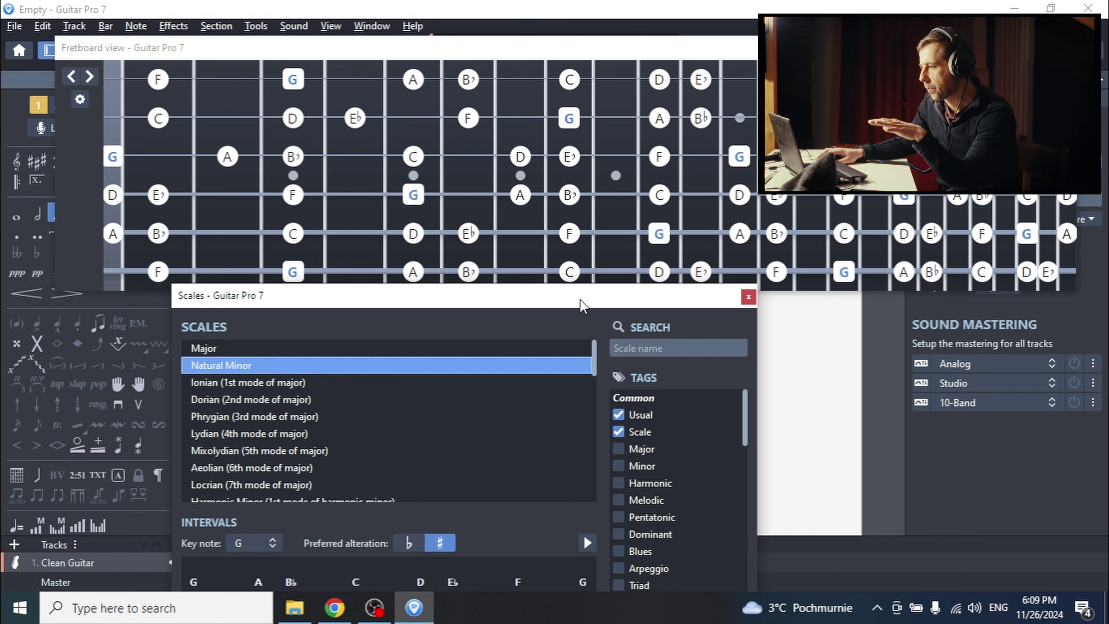
Step: Set the scale's key note to A and select the Natural Minor scale
left_click_drag(580, 300, 606, 173)
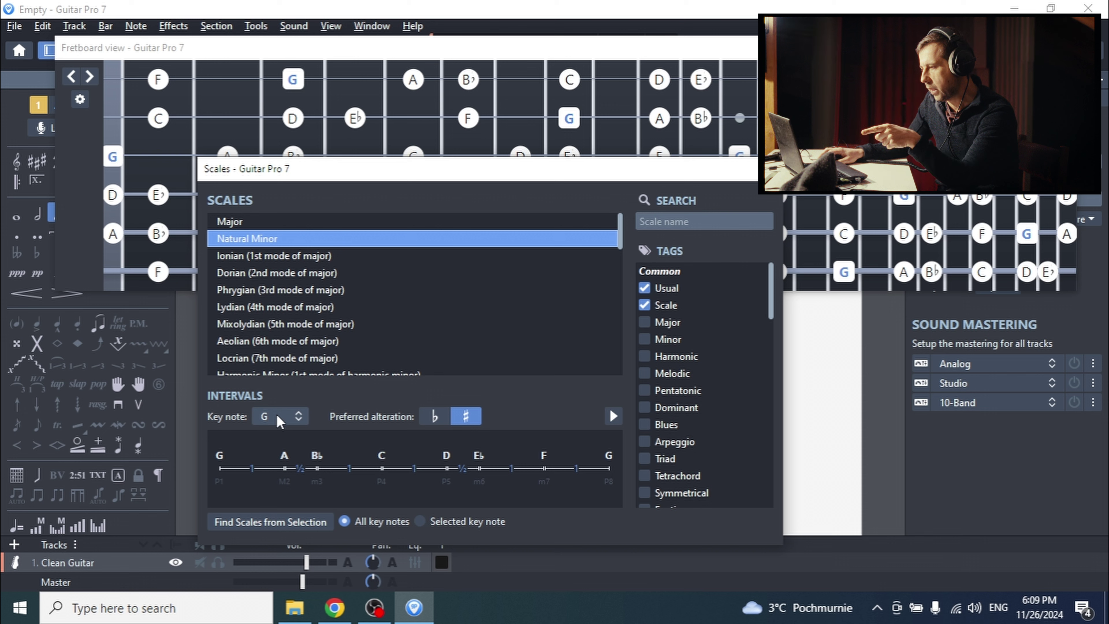
left_click(266, 415)
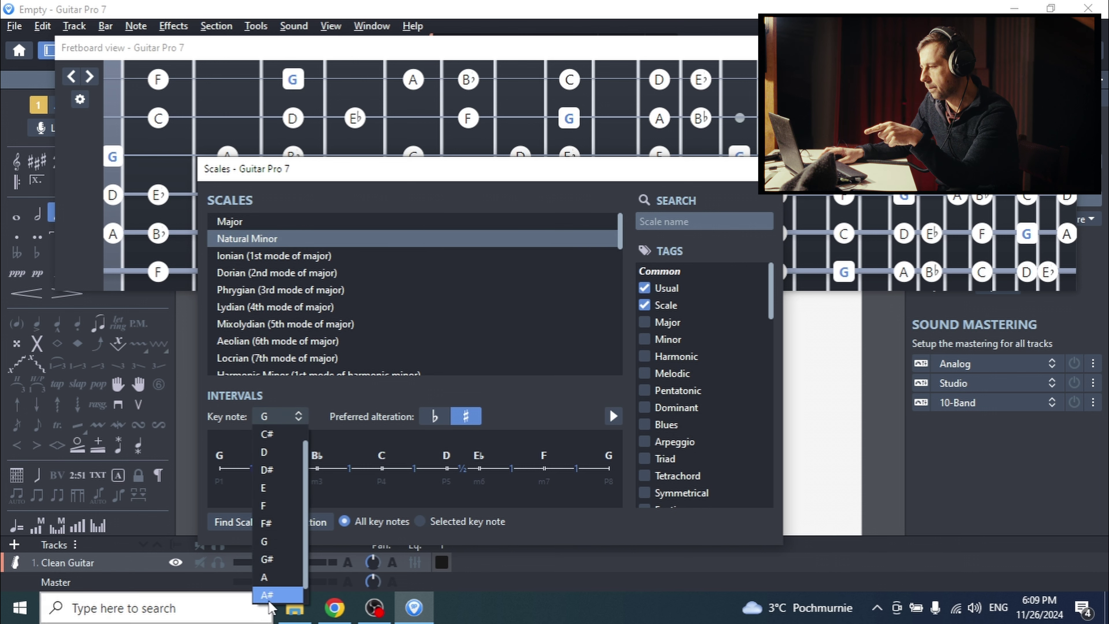
left_click(280, 577)
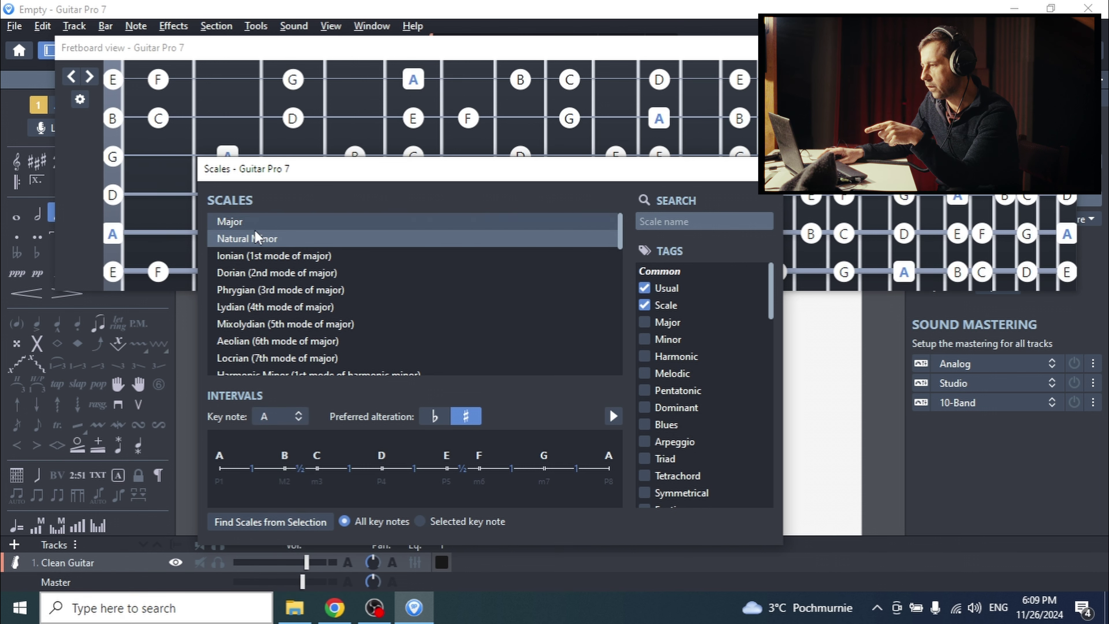
left_click(256, 239)
Step: Compare the Aeolian and Major scales with Natural Minor on the fretboard, leaving Natural Minor selected
left_click_drag(393, 168, 384, 322)
left_click(279, 494)
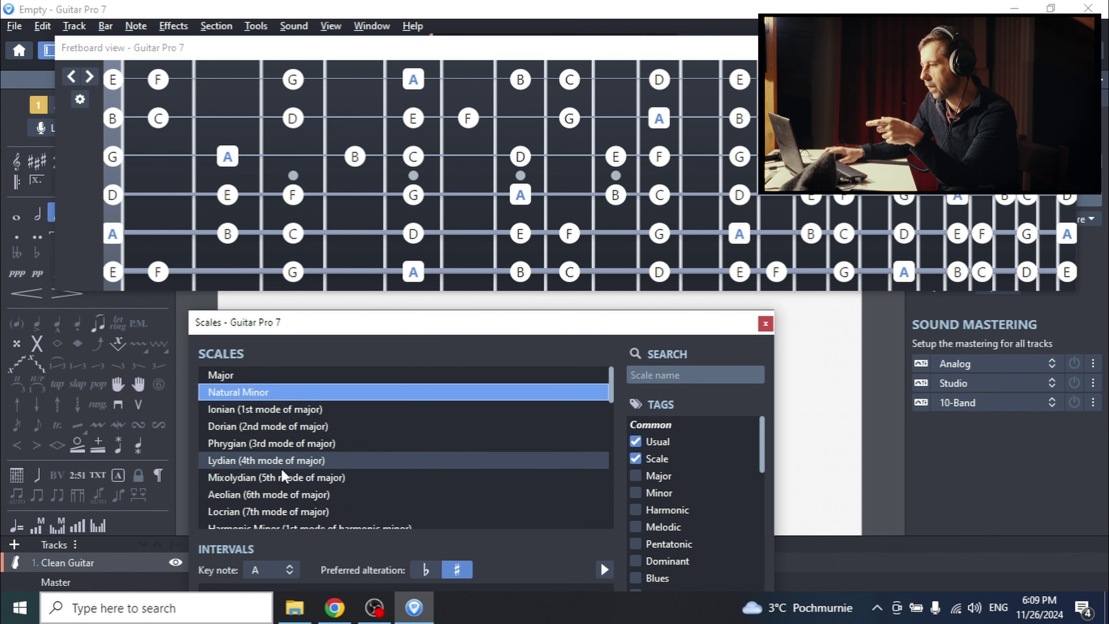
left_click(285, 392)
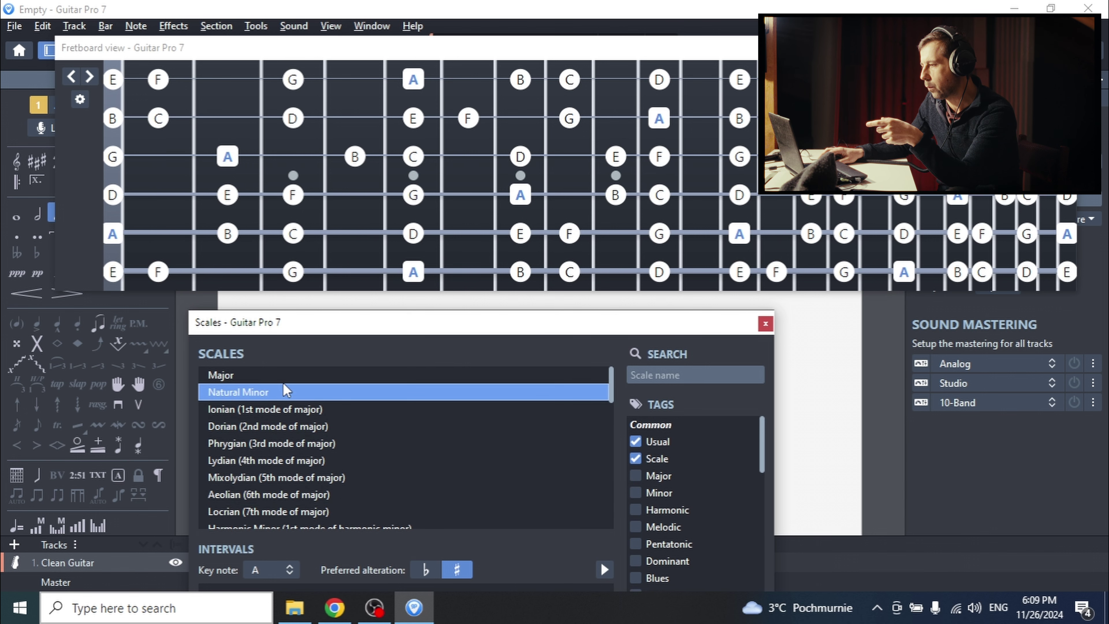
left_click(282, 375)
left_click(284, 387)
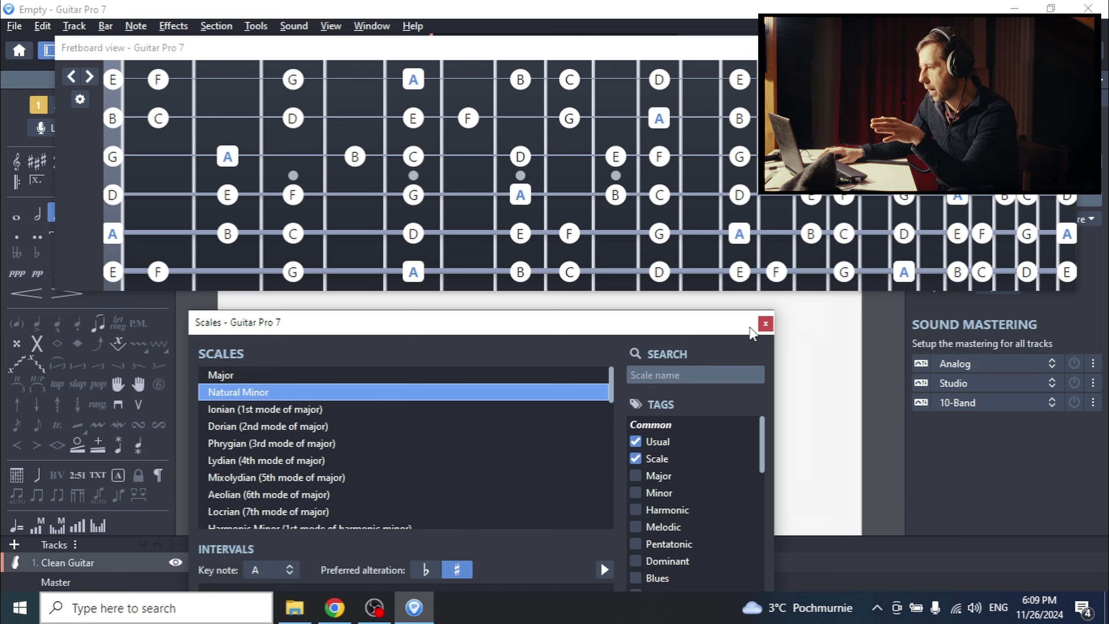
Step: Close the Scales window and move the fretboard view below the score's first line
left_click_drag(750, 333, 765, 230)
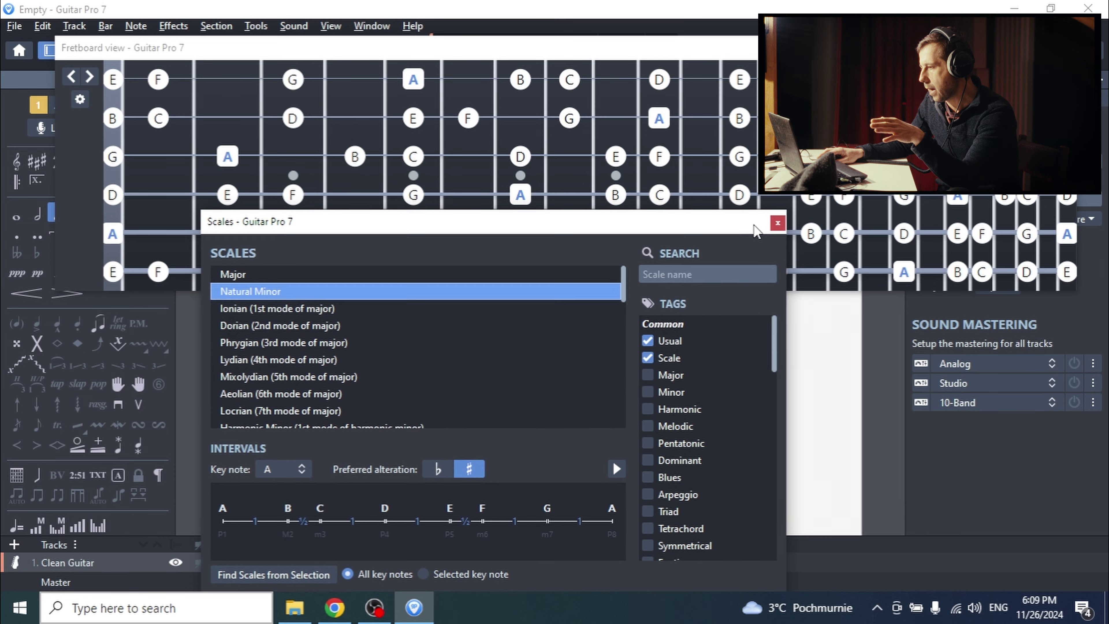
left_click(779, 222)
left_click_drag(601, 48, 597, 333)
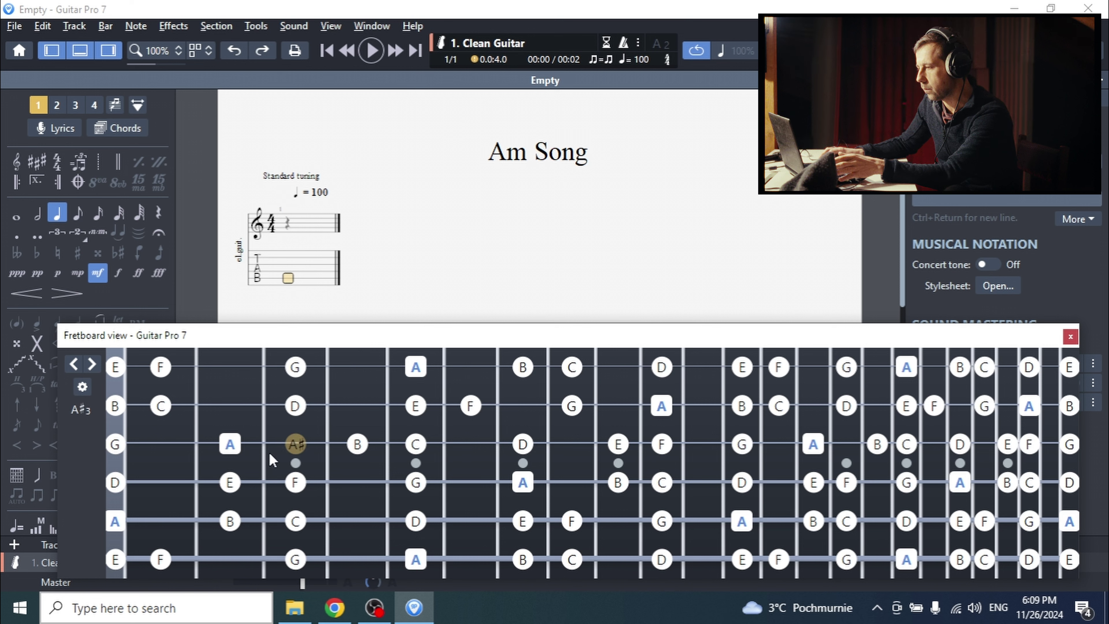
Step: Enter an open A minor chord in bar 1 from the fretboard: frets 0, 2, 2, 1, 0 on the A through high E strings
left_click(114, 522)
left_click(236, 481)
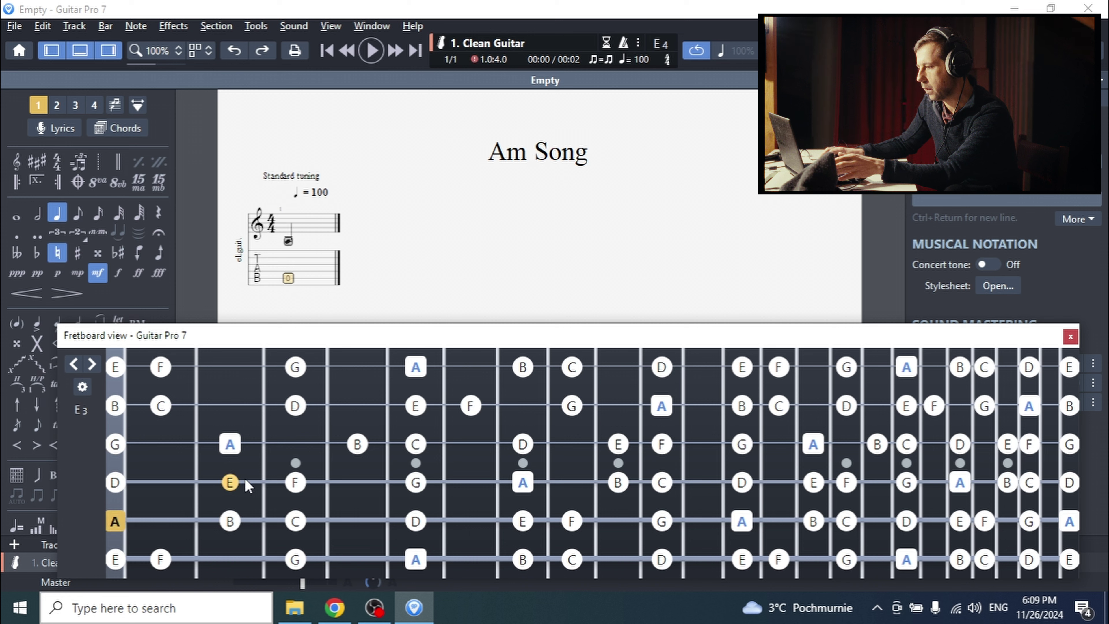
left_click(230, 444)
left_click(158, 406)
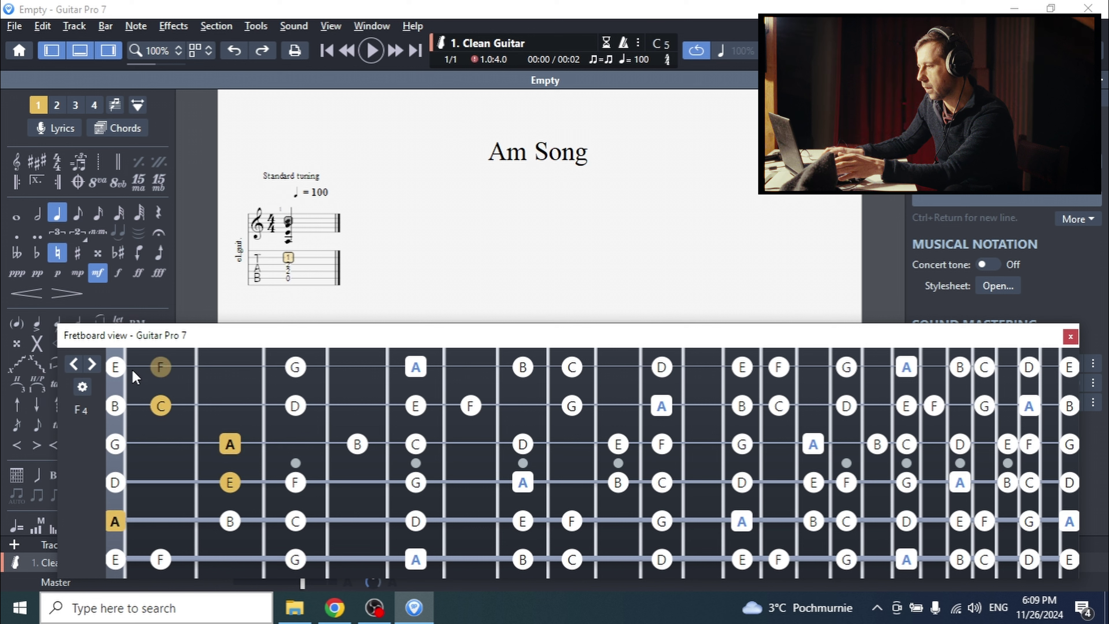
left_click(115, 367)
Step: Change the A minor chord's duration to a whole note and advance to a new second bar
left_click(291, 273)
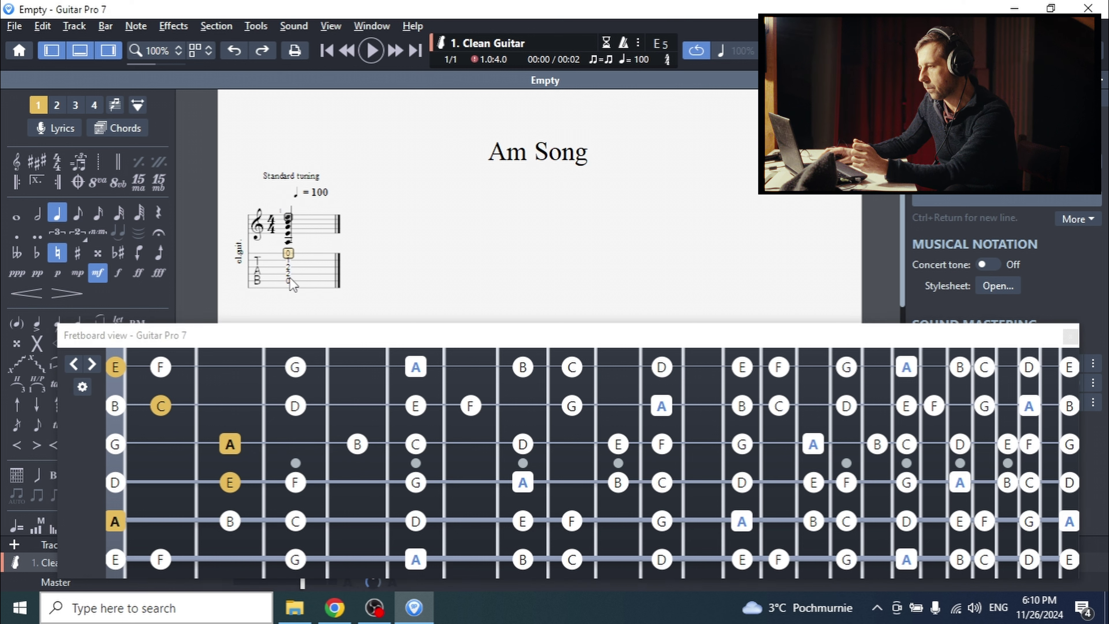
left_click(289, 273)
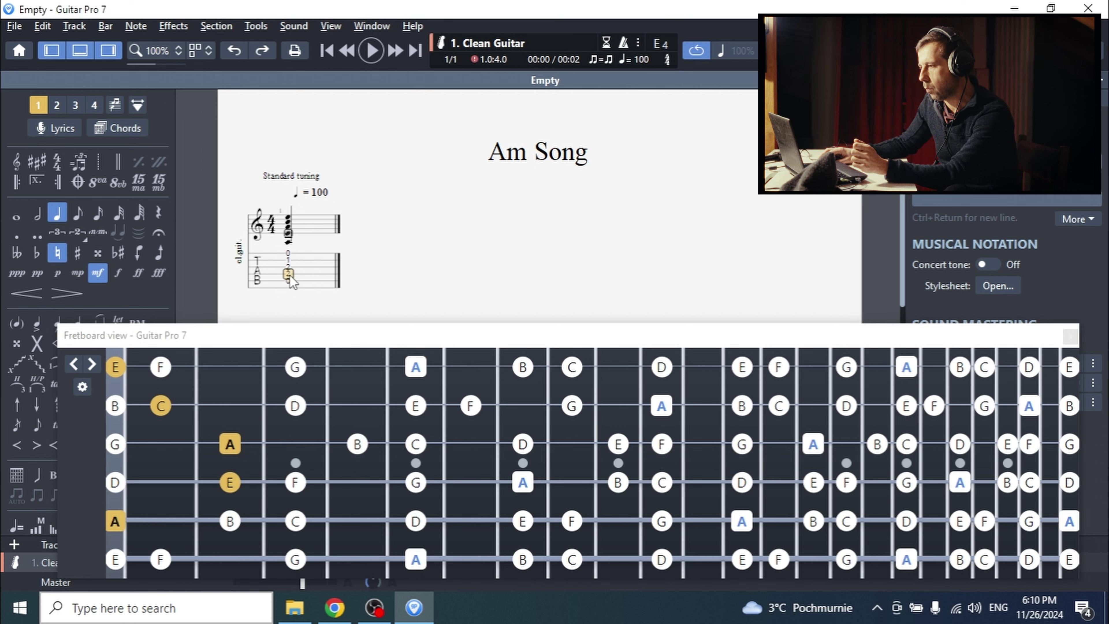
left_click(16, 218)
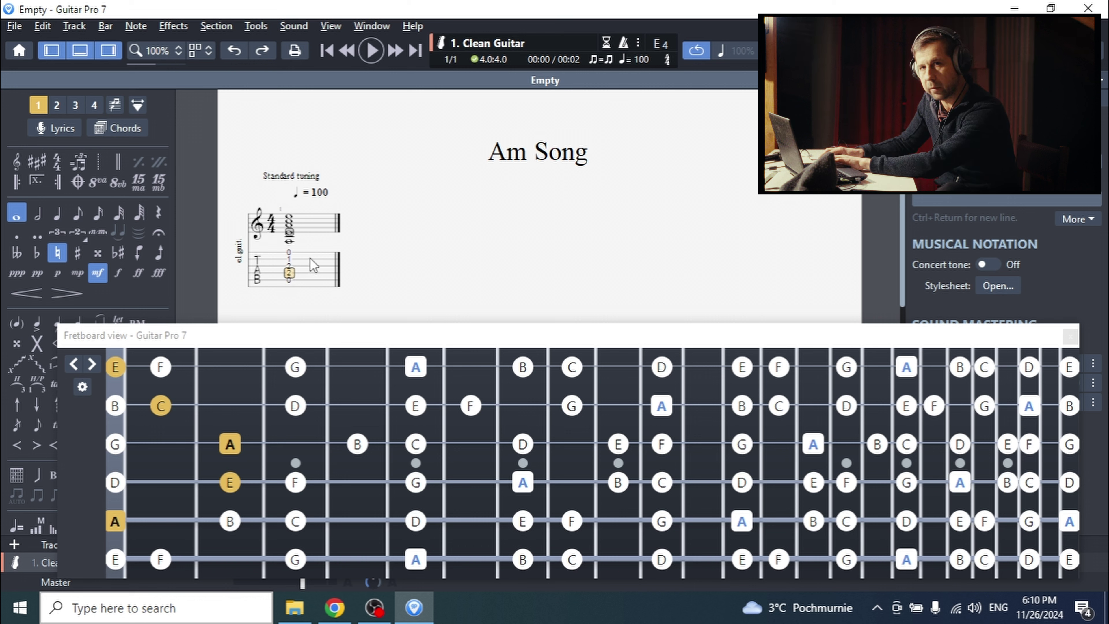
key("Right")
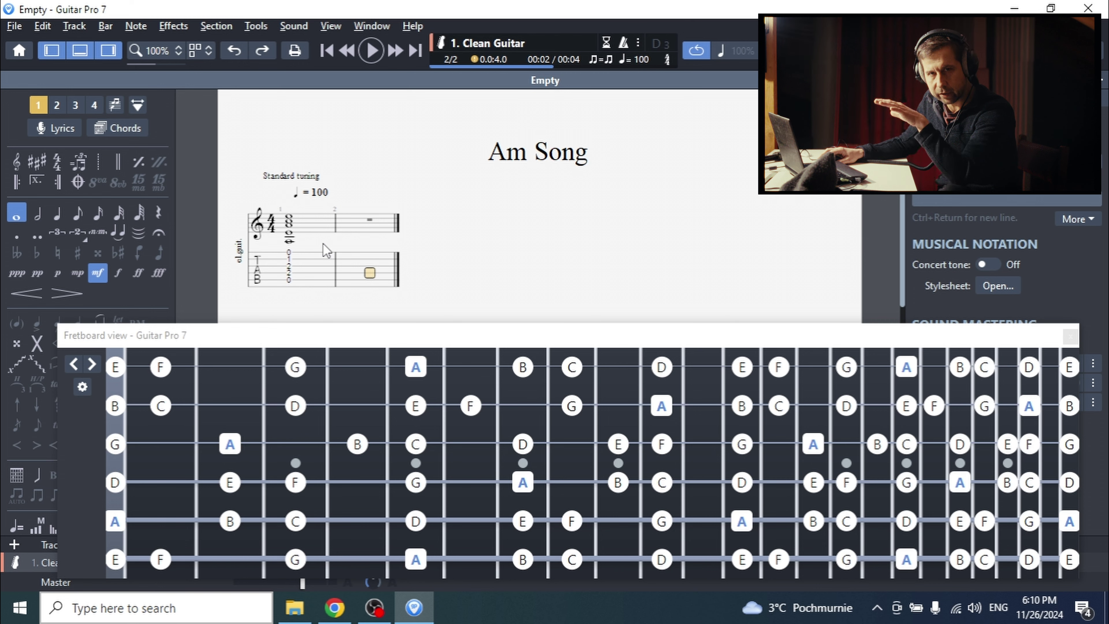
Step: Check the next chord in Hookpad and, back in Guitar Pro 7, define bar 2's chord with tonality F and type M
key("alt+Tab")
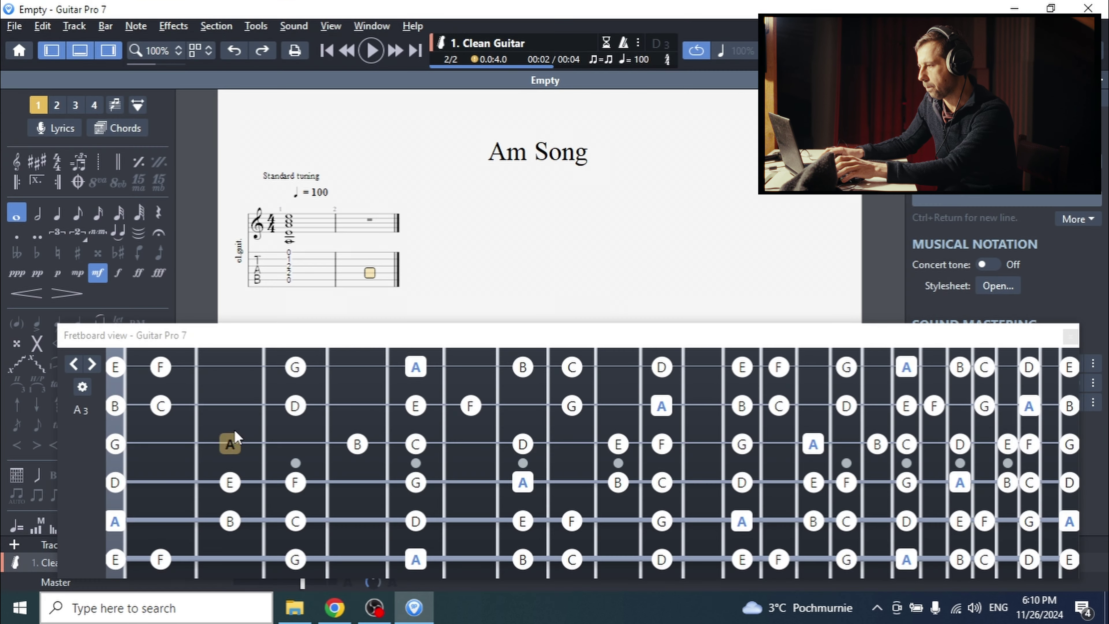
key("alt+Tab")
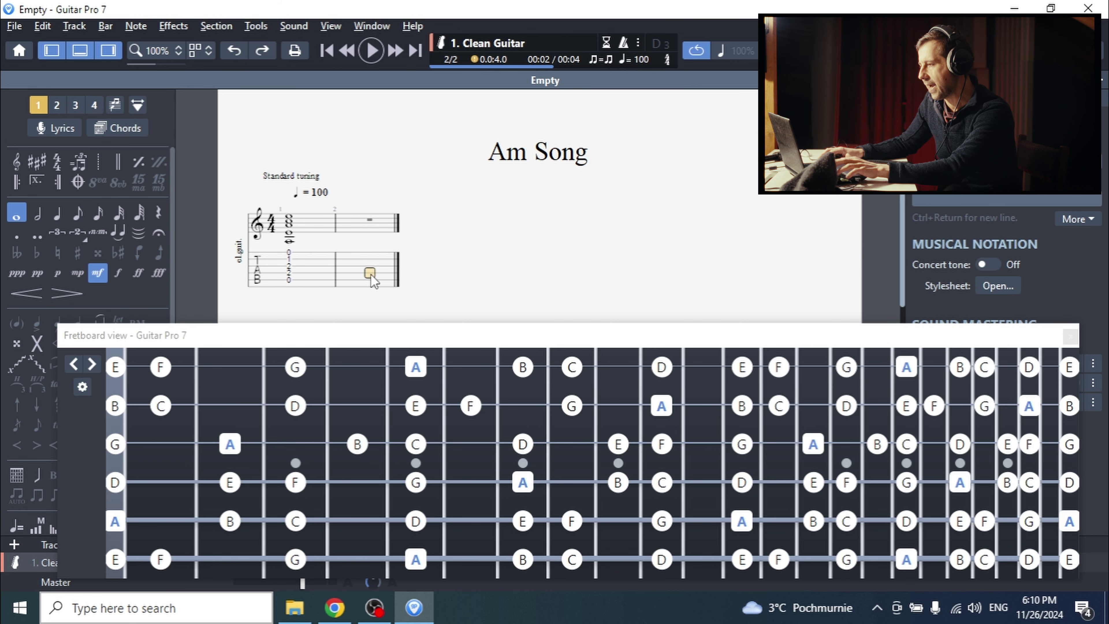
key("a")
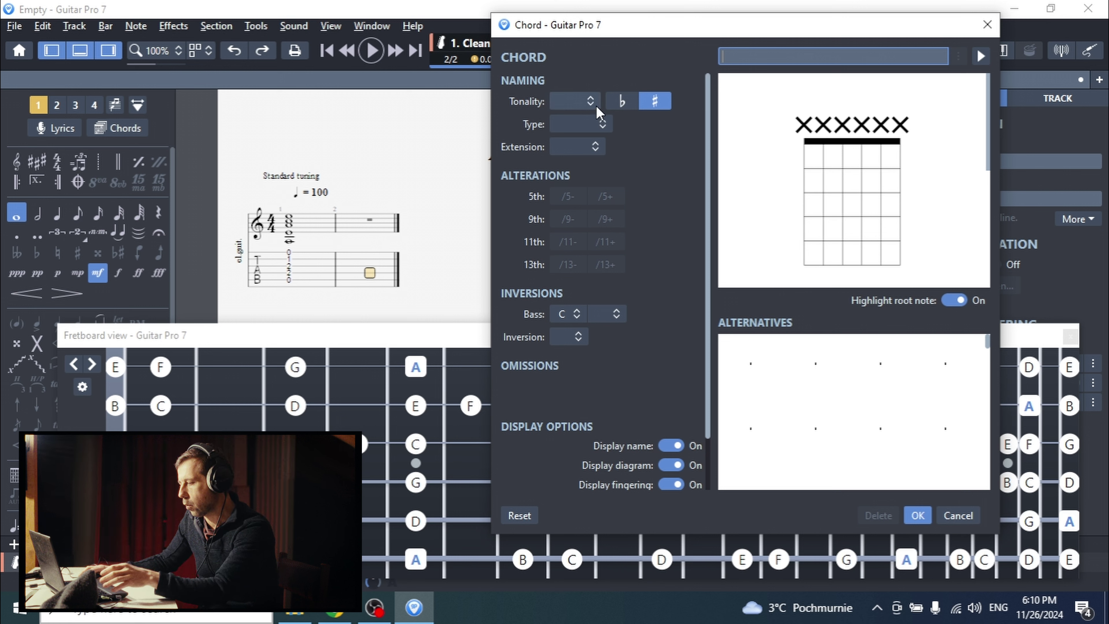
left_click(578, 97)
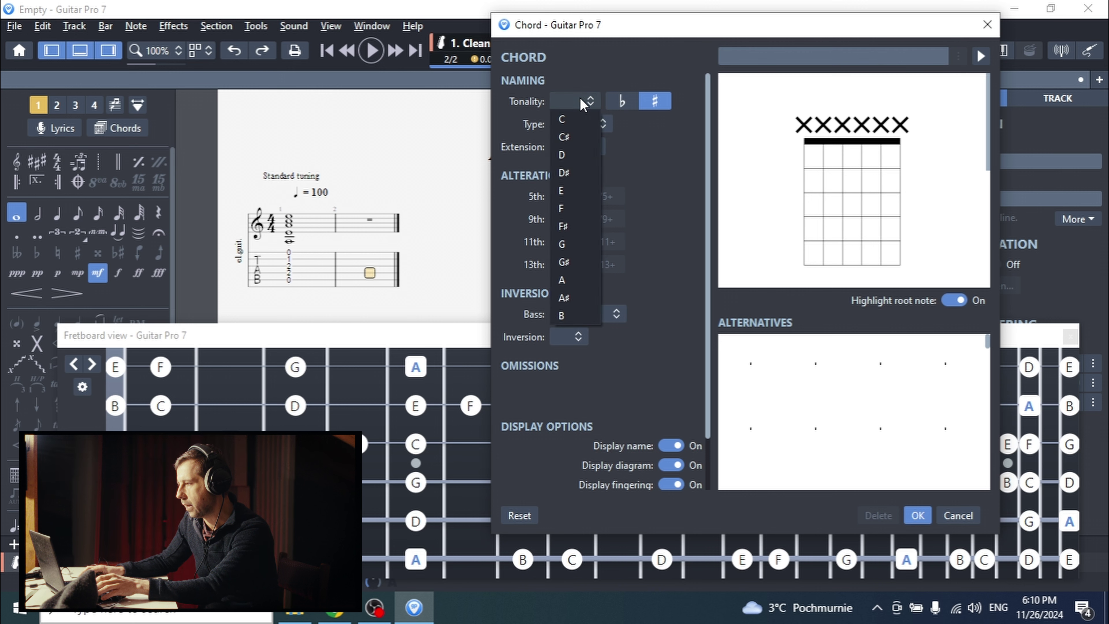
left_click(578, 209)
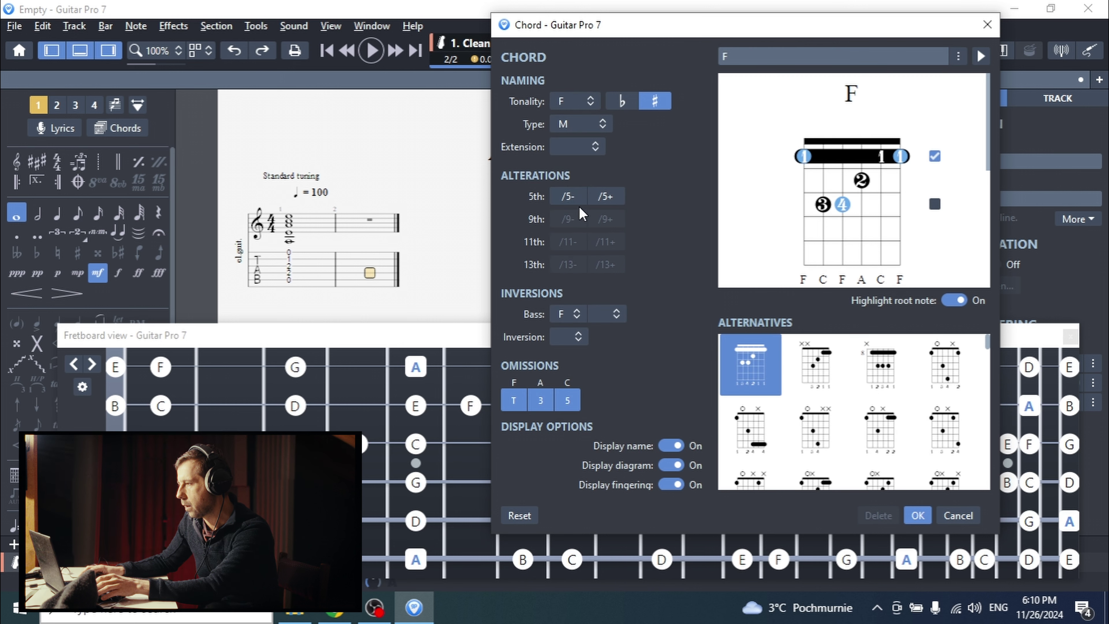
left_click(566, 127)
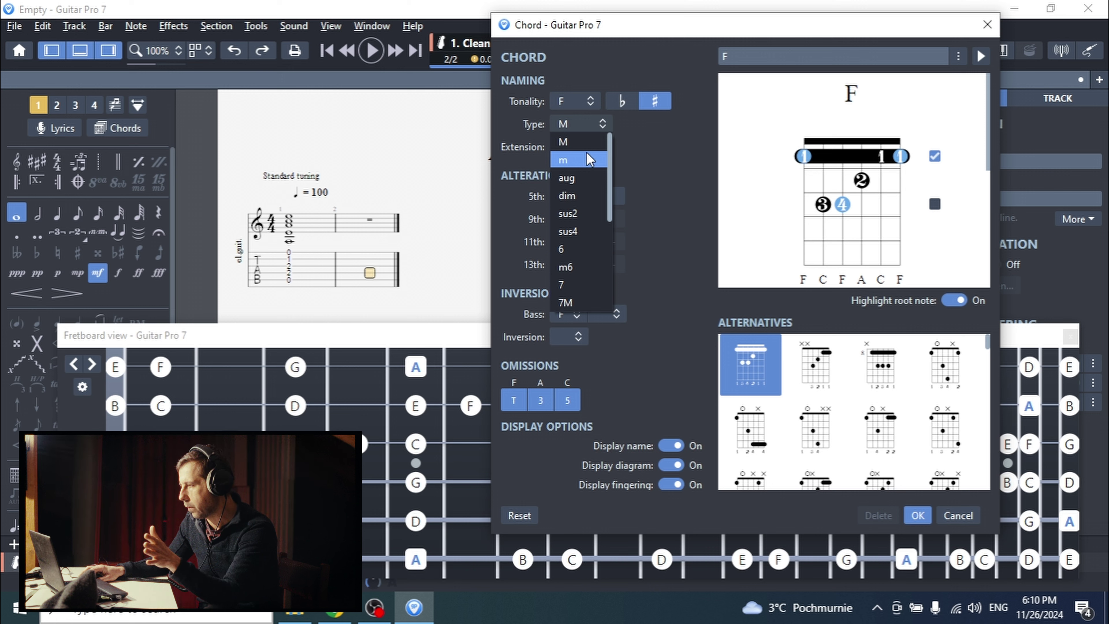
left_click(578, 142)
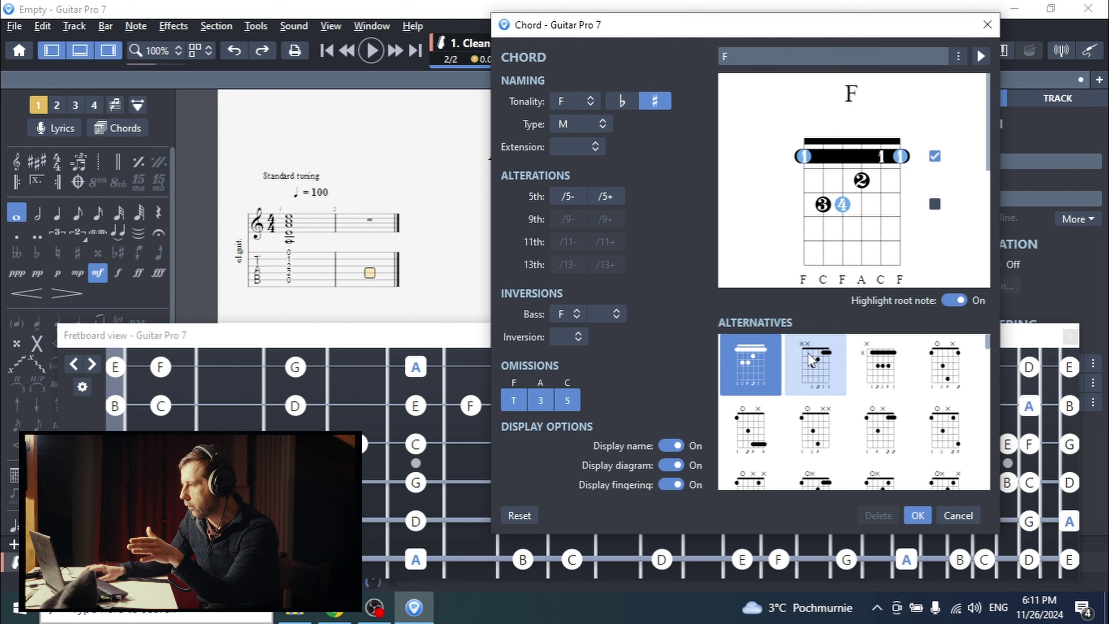
Step: Compare the alternative F major fingerings in the first two rows, including the full barre and the eighth-fret shape
left_click(811, 363)
left_click(877, 384)
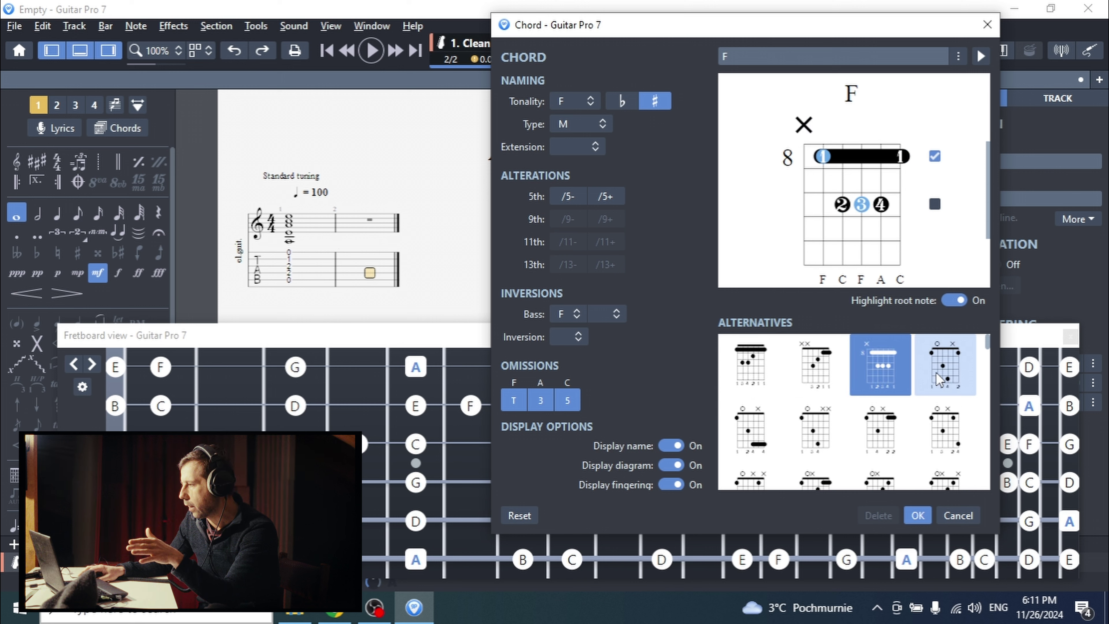
left_click(936, 372)
left_click(882, 376)
left_click(813, 367)
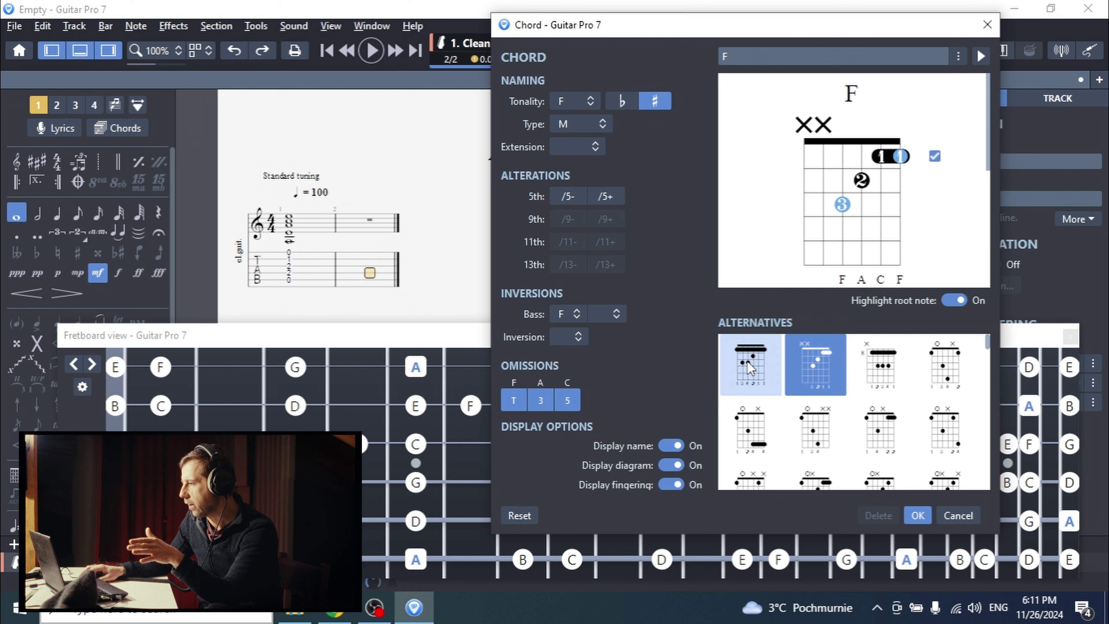
left_click(751, 368)
left_click(762, 424)
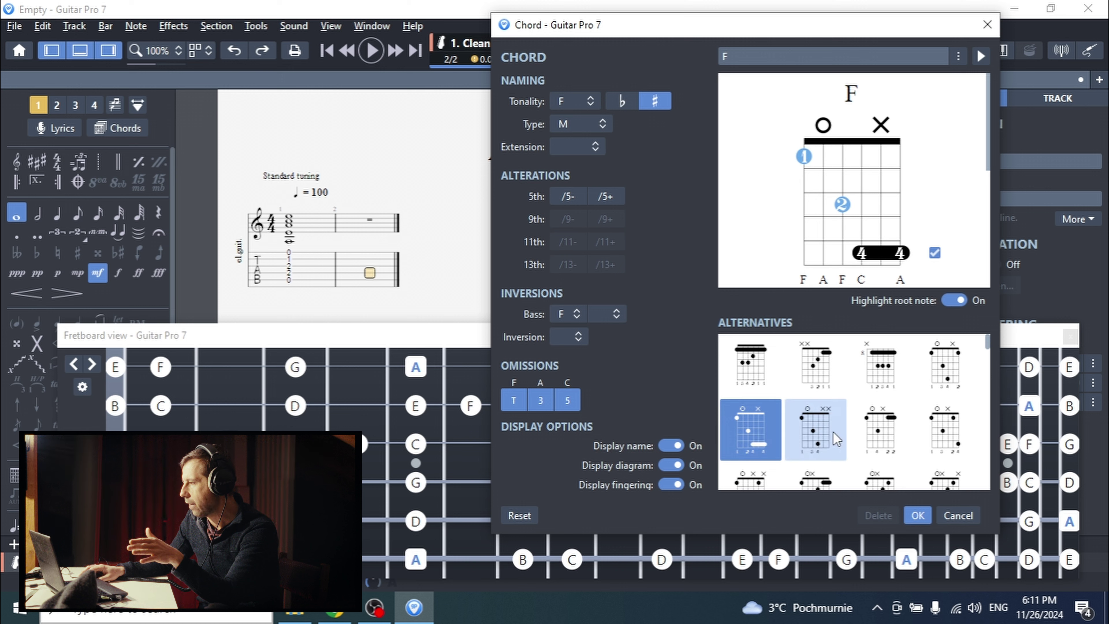
left_click(821, 430)
left_click(886, 435)
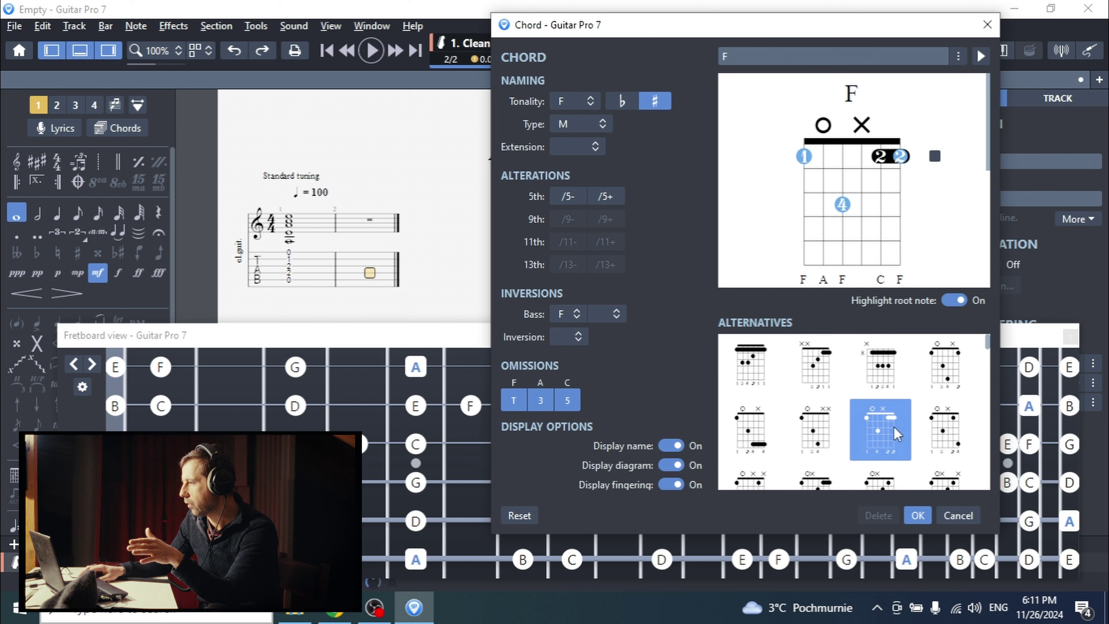
left_click(930, 420)
left_click(739, 376)
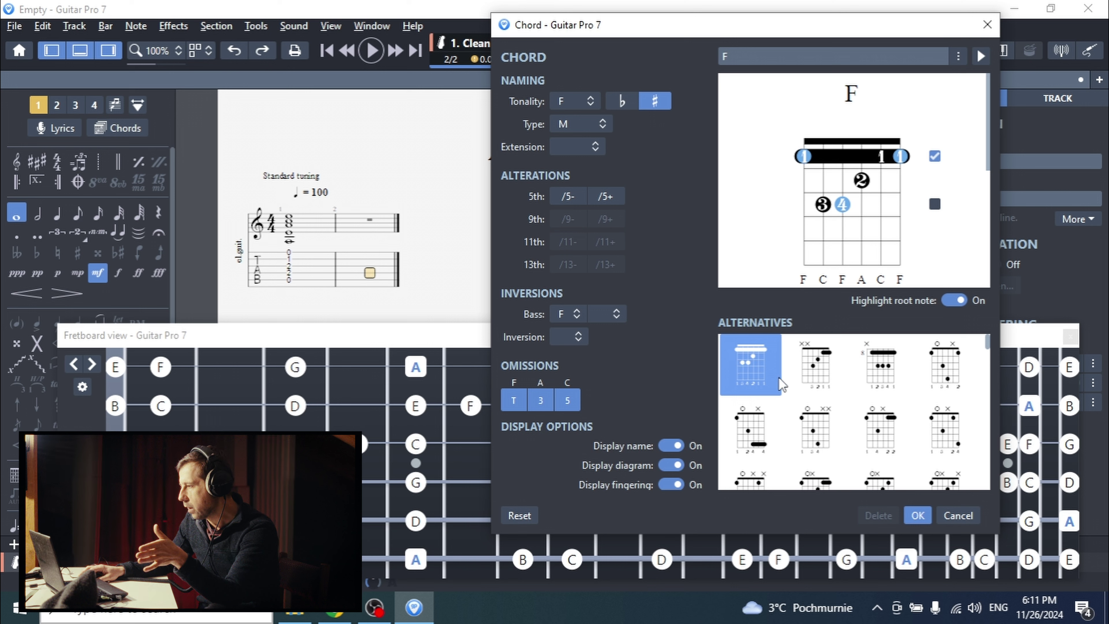
Step: Apply the four-string F voicing, frets 3, 2, 1, 1 on the D through high E strings, to bar 2 and move the fretboard view lower
left_click(805, 372)
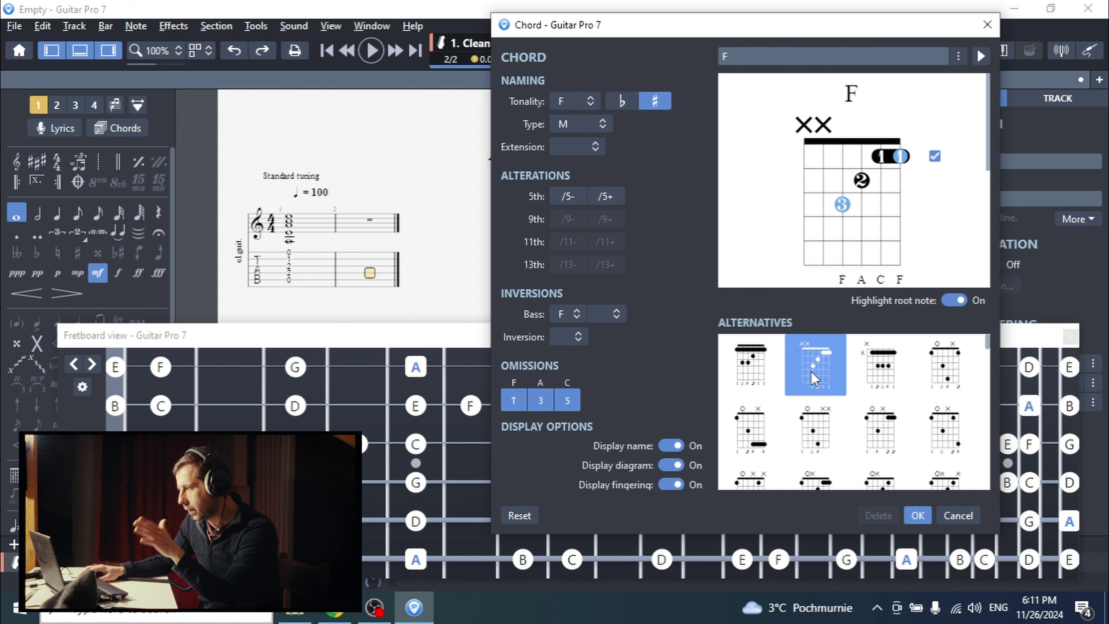
left_click(922, 516)
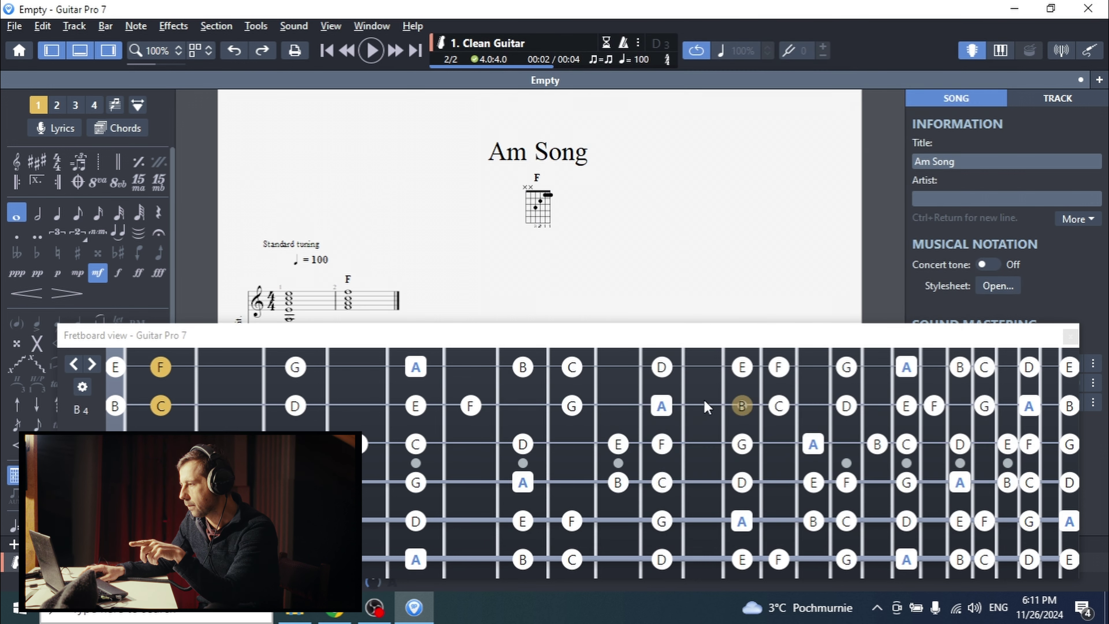
left_click_drag(584, 340, 595, 469)
scroll(510, 337, "down", 2)
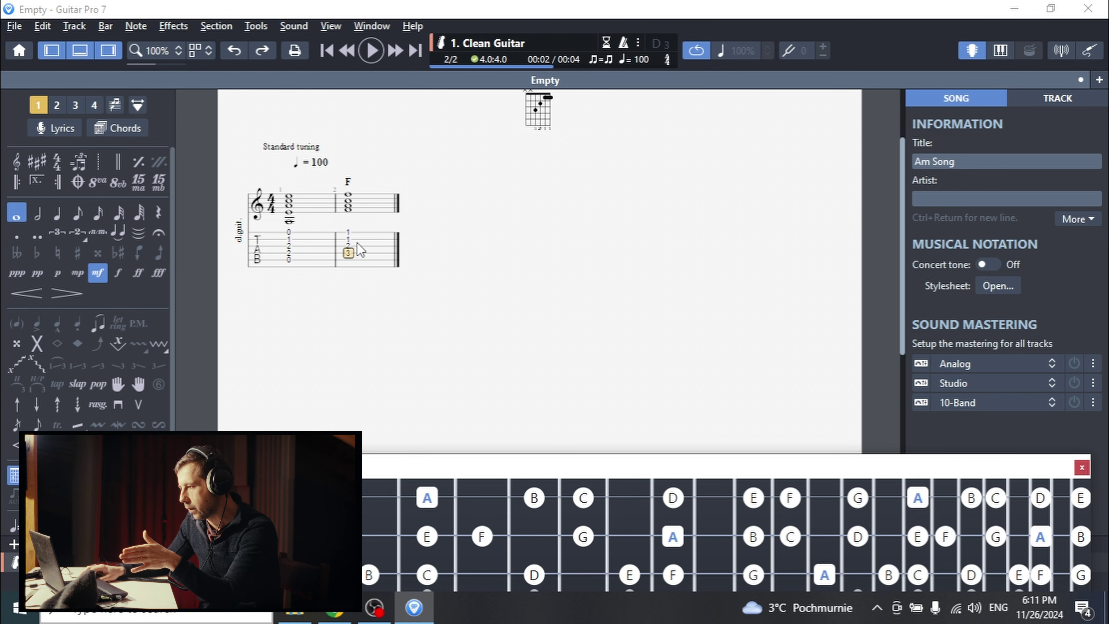
Step: Check the next chord in Hookpad and, back in Guitar Pro 7, enter an open C major chord in a new bar 3
key("Right")
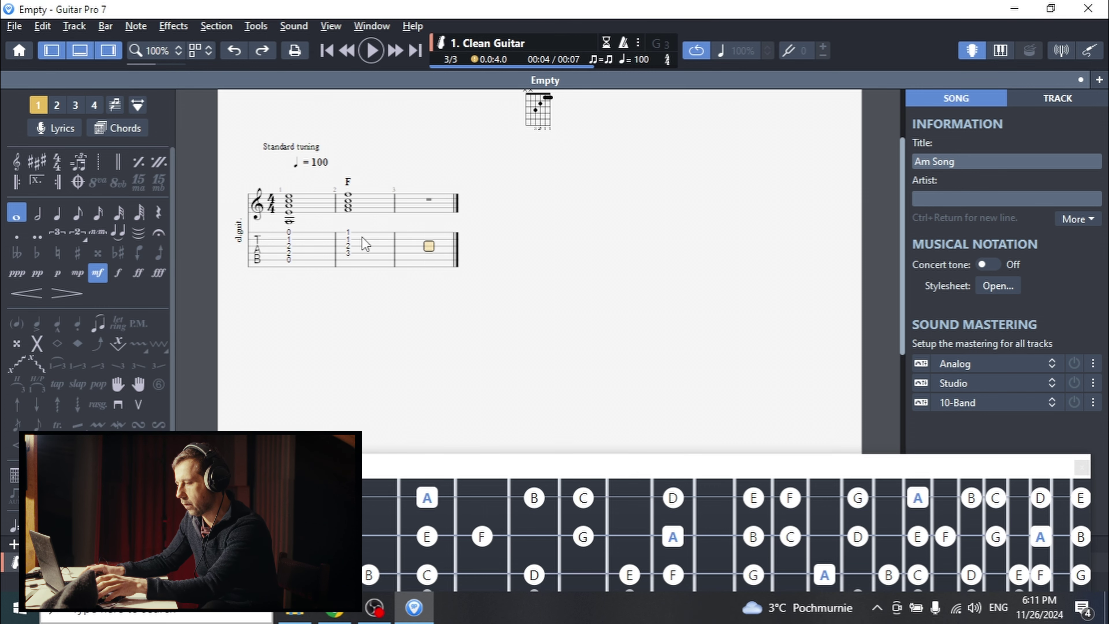
key("alt+Tab")
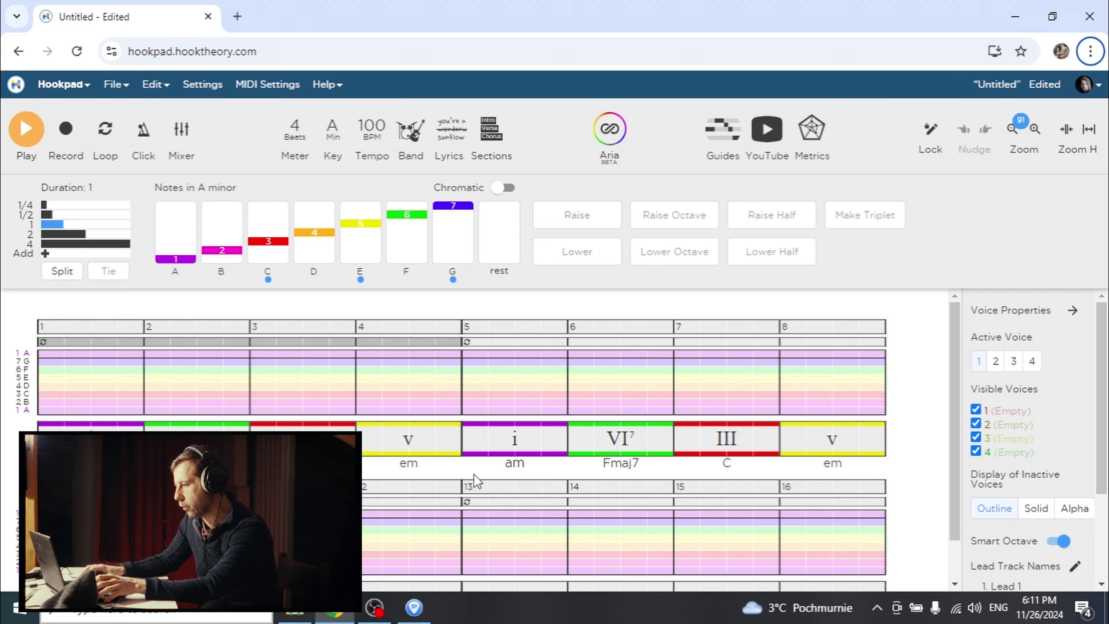
key("alt+Tab")
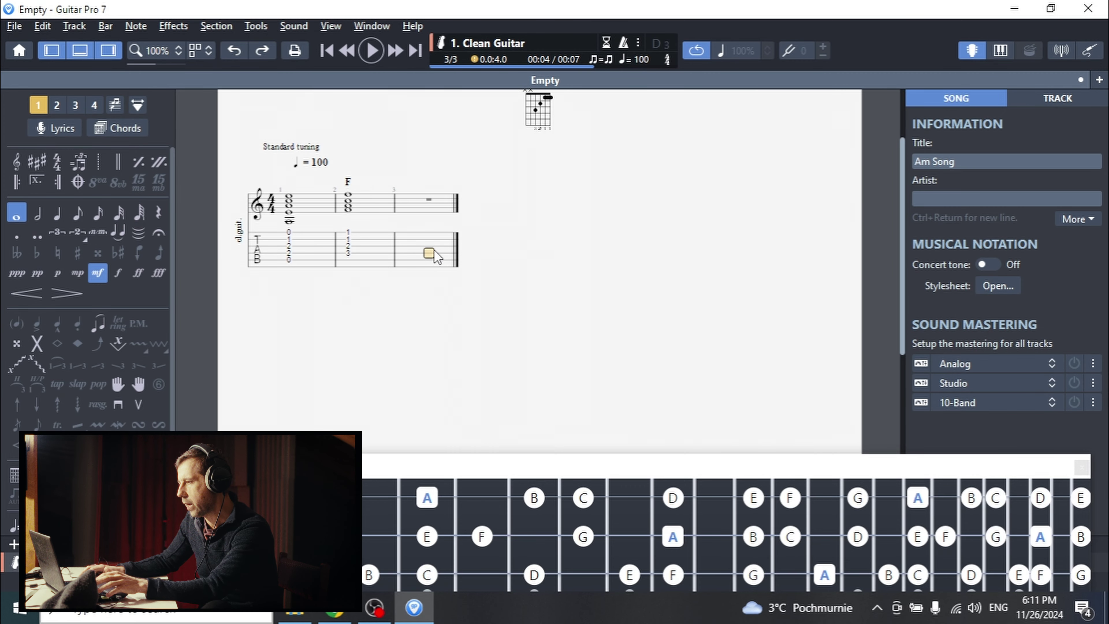
key("a")
left_click(585, 100)
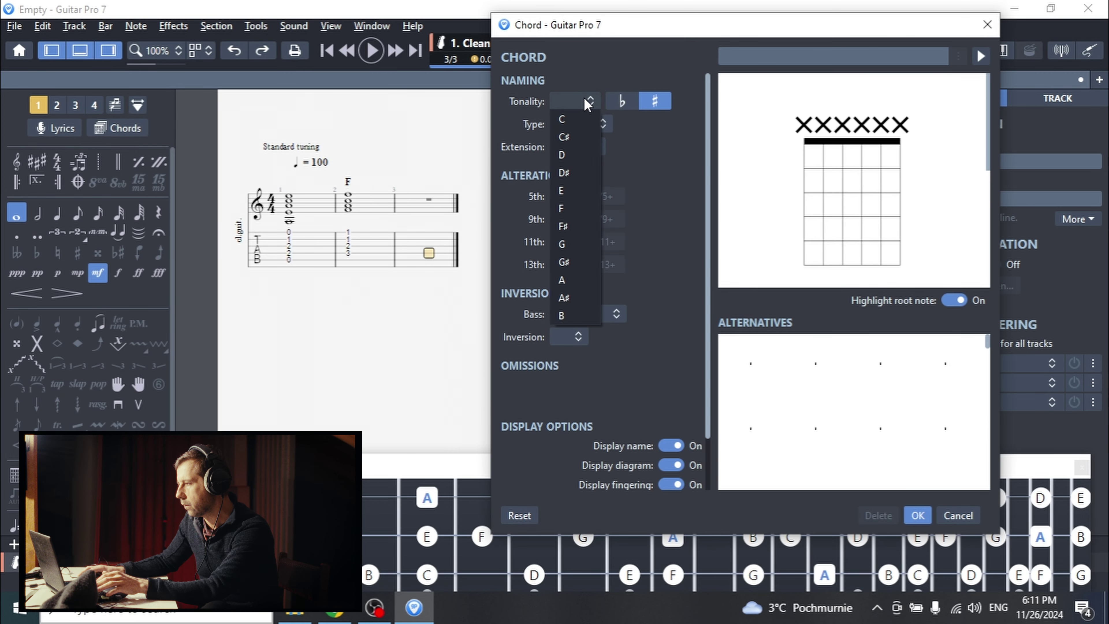
left_click(574, 119)
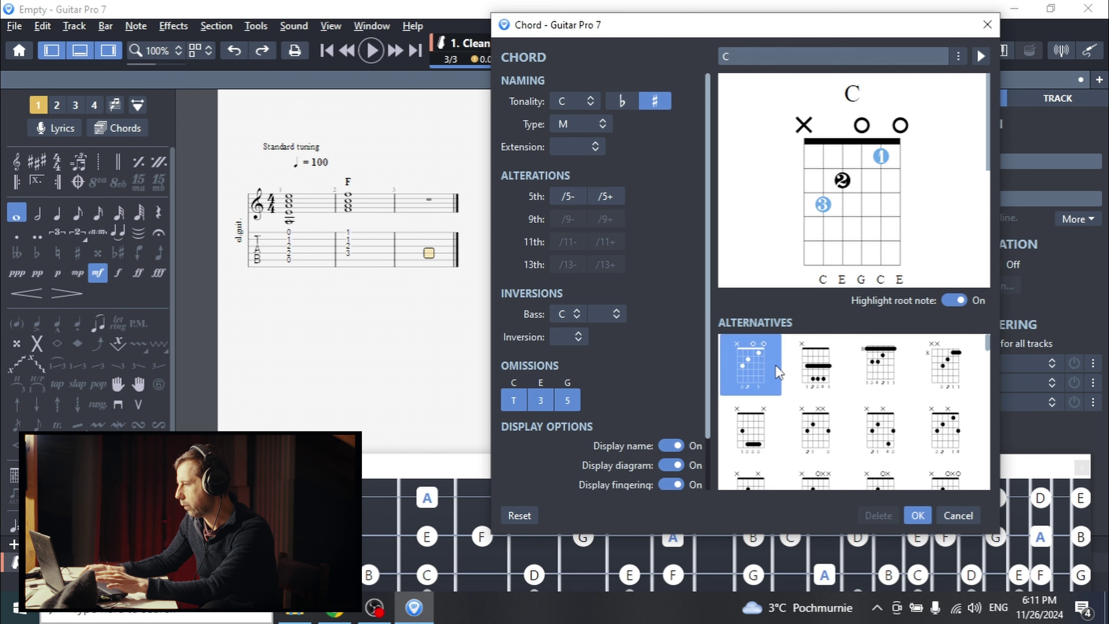
left_click(919, 515)
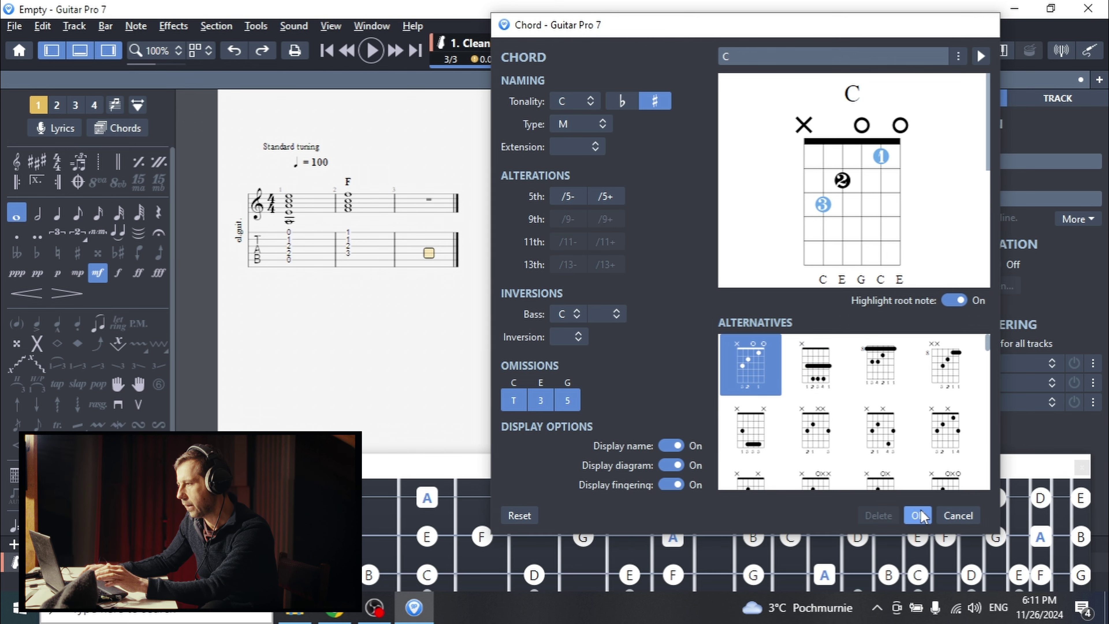
Step: Insert an open E minor chord in a new bar 4, using tonality E, type m and the first fingering
key("Right")
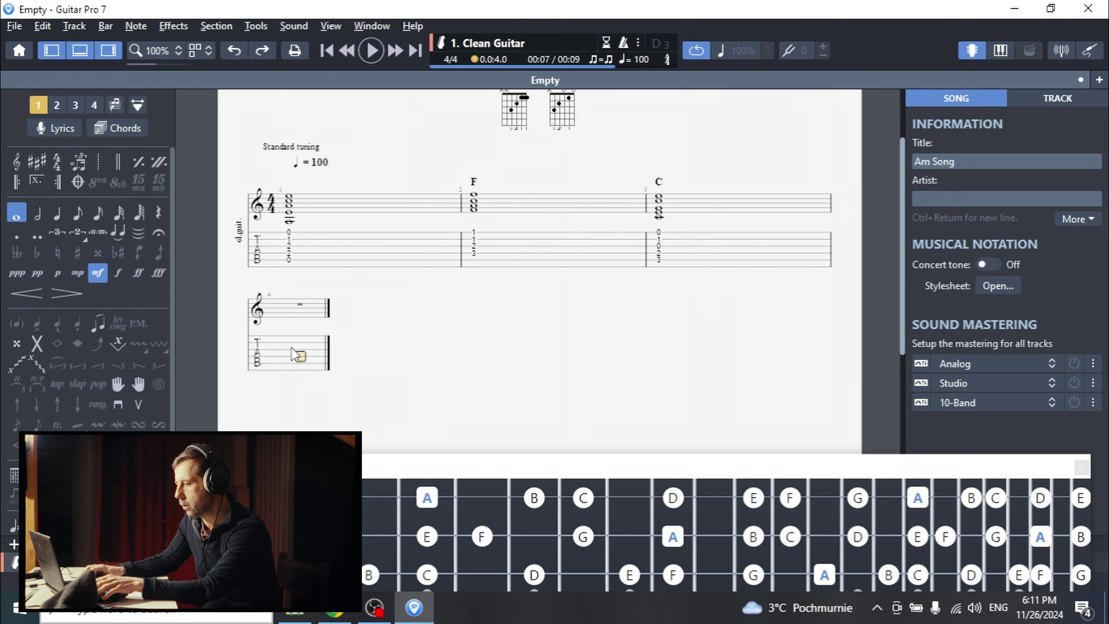
key("a")
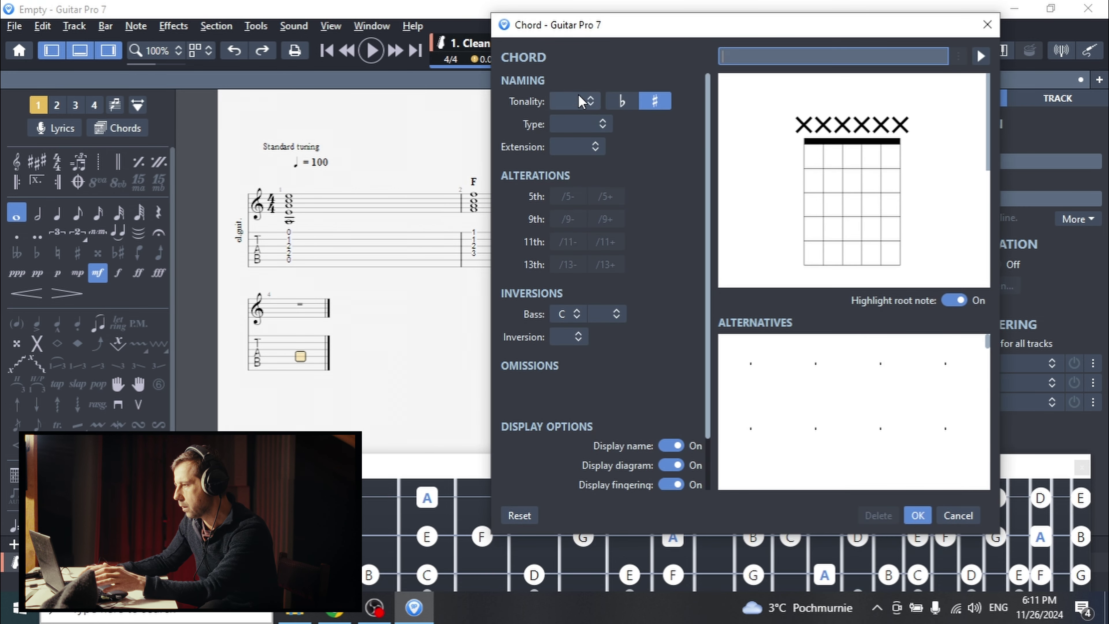
left_click(581, 101)
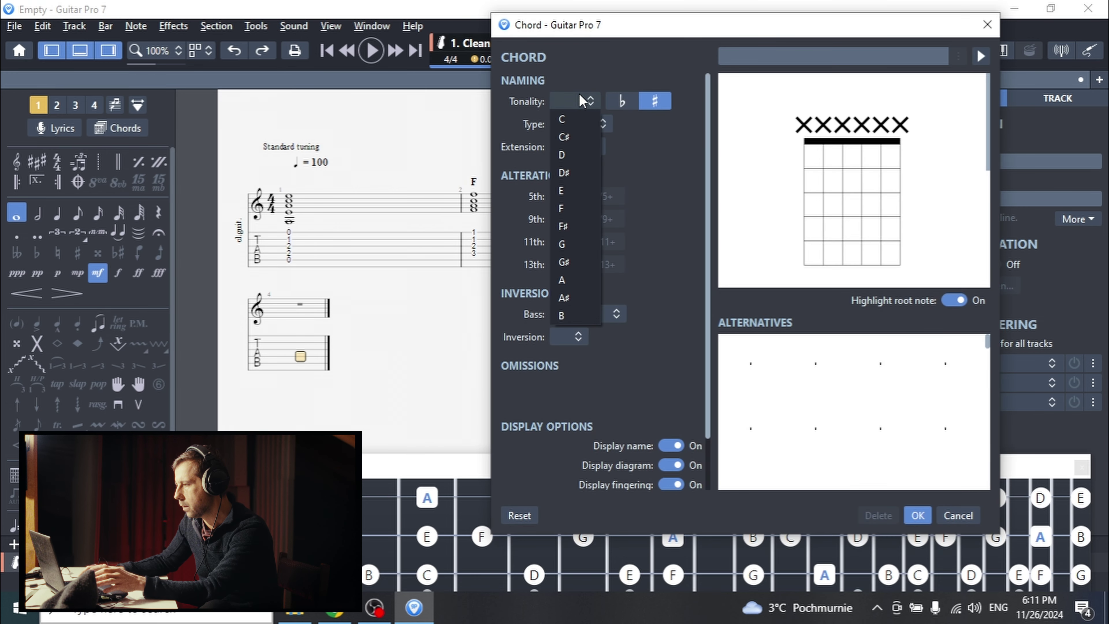
left_click(571, 193)
left_click(581, 124)
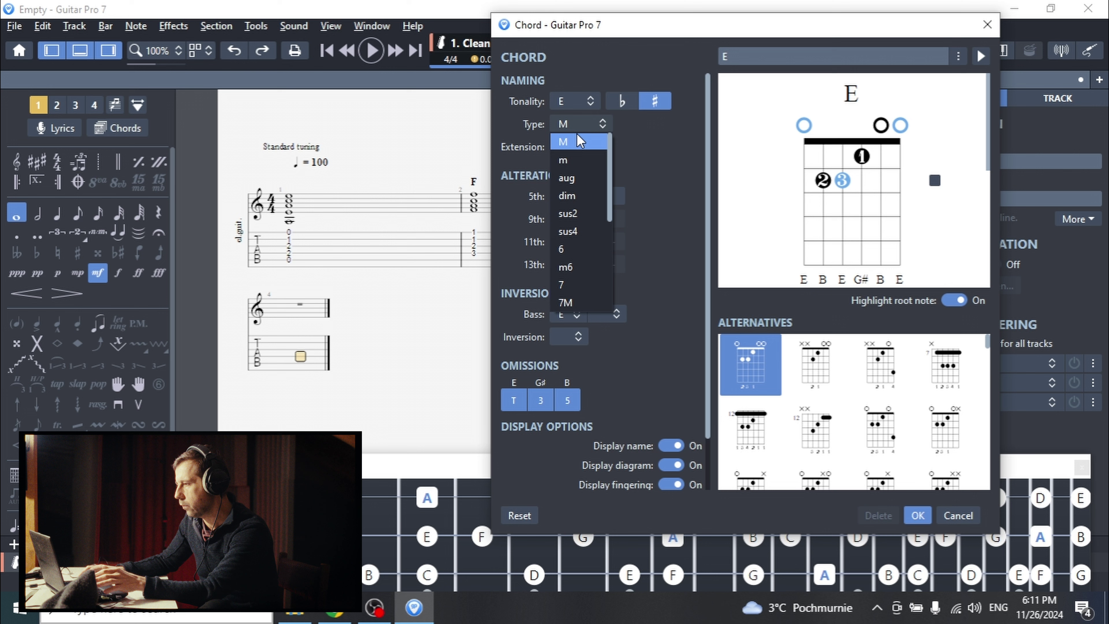
left_click(576, 160)
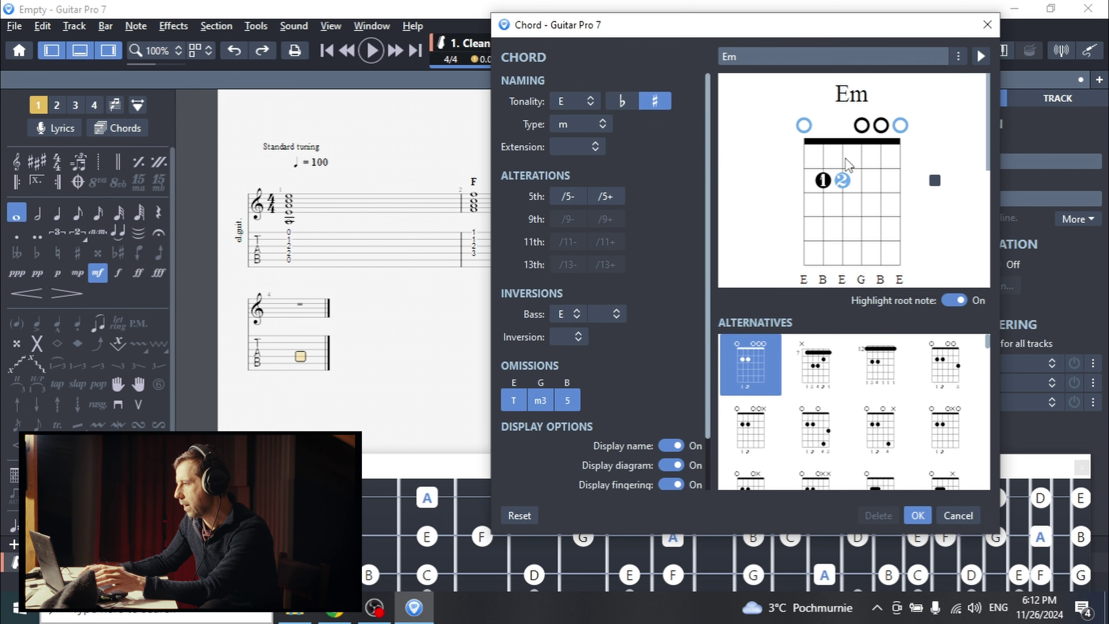
left_click(917, 515)
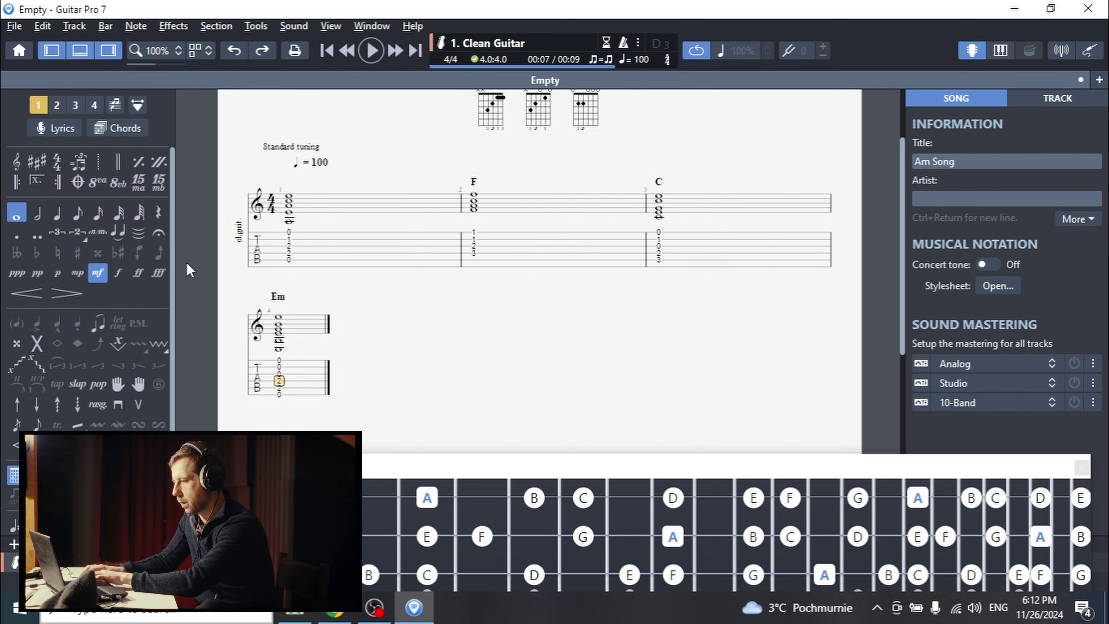
Step: Check the bar 5 chord in Hookpad and, back in Guitar Pro 7, copy bar 1's A minor chord into a new bar 5
key("Right")
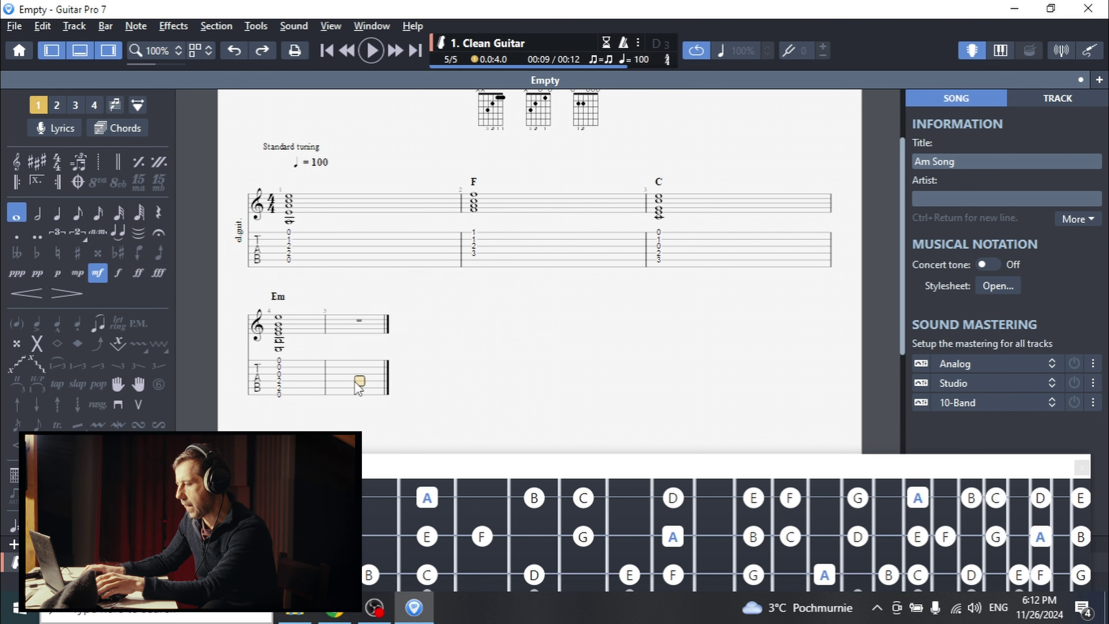
key("alt+Tab")
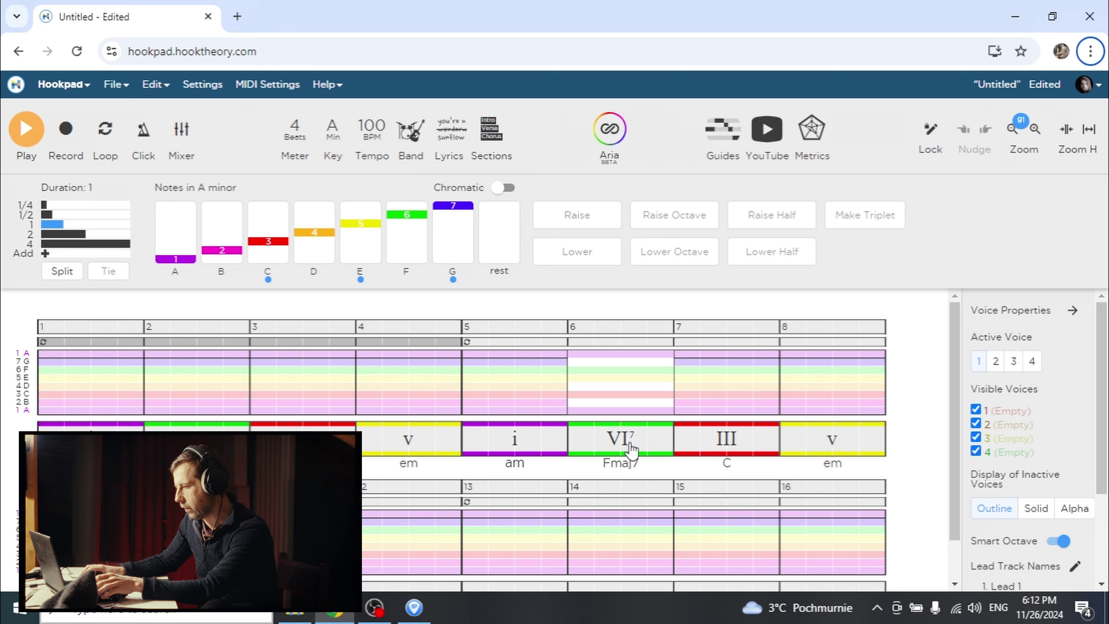
key("alt+Tab")
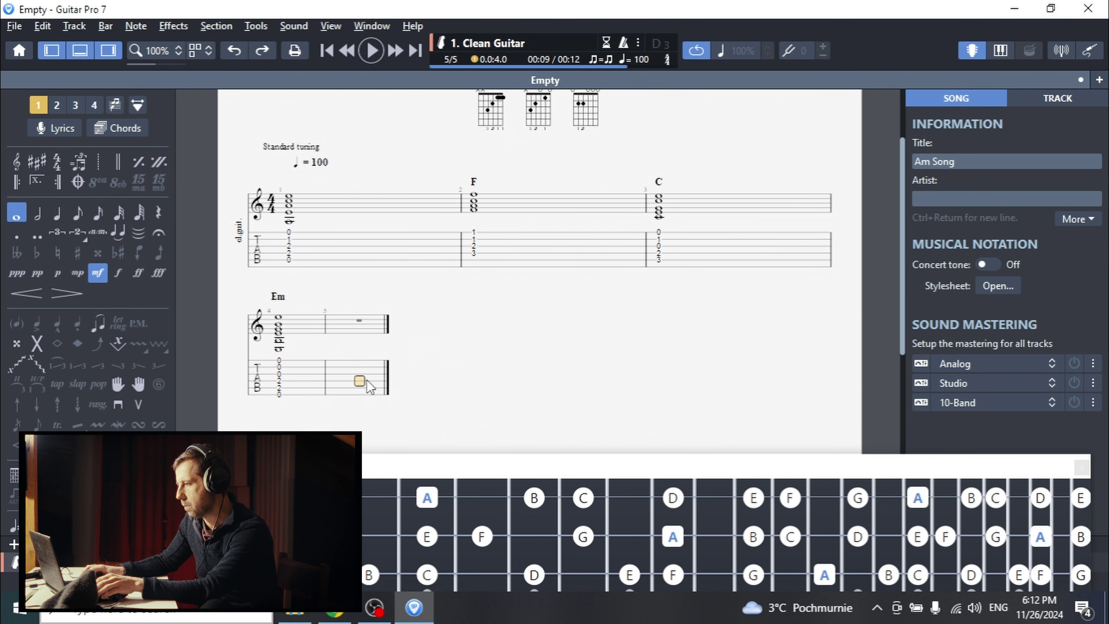
left_click(281, 225)
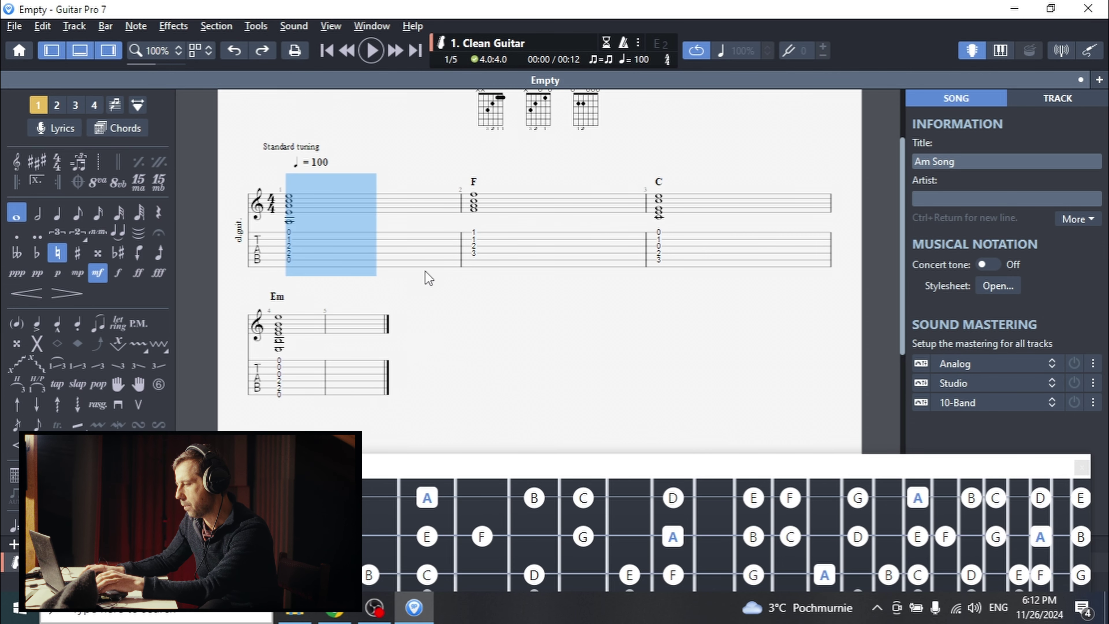
left_click(356, 388)
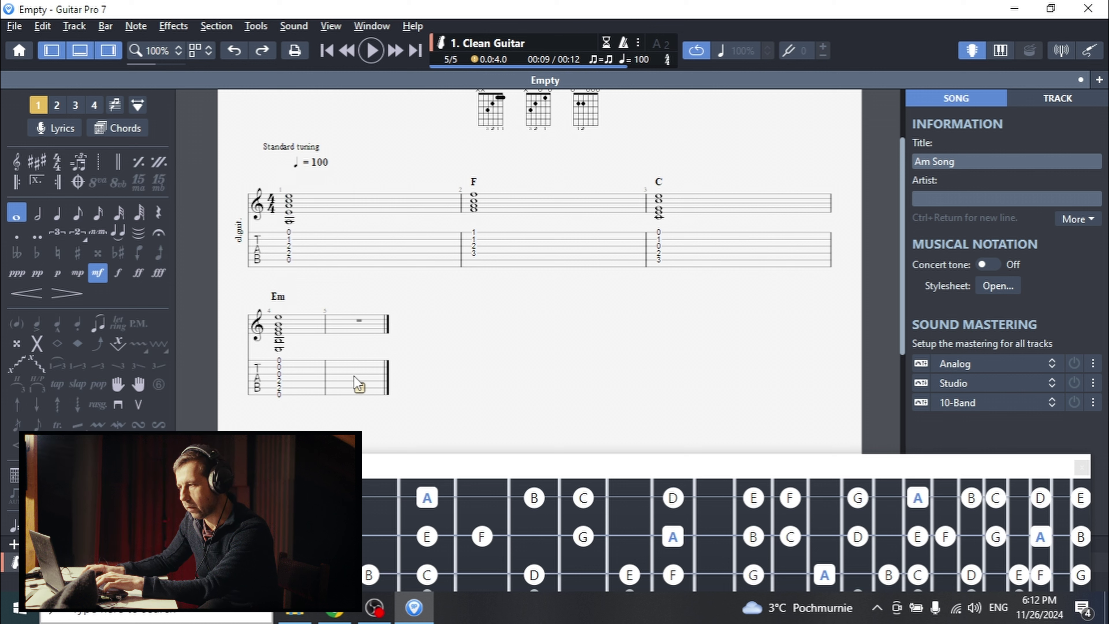
left_click(321, 256)
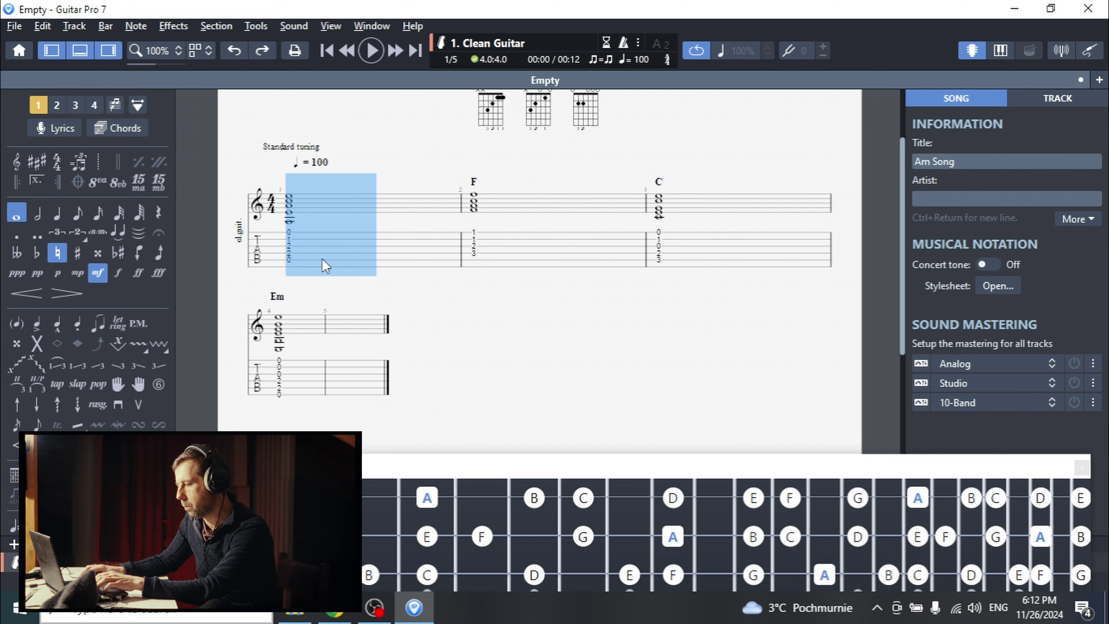
left_click(370, 383)
key("ctrl+v")
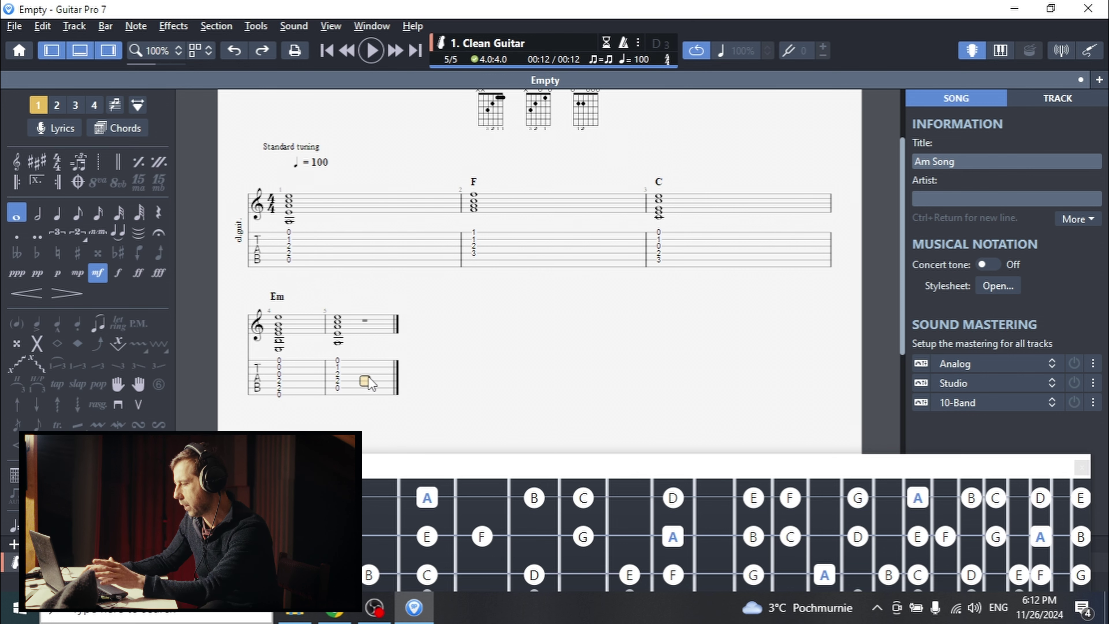
Step: Add bar 6, check its chord in Hookpad and, back in Guitar Pro 7, start a chord in it with tonality F
key("Right")
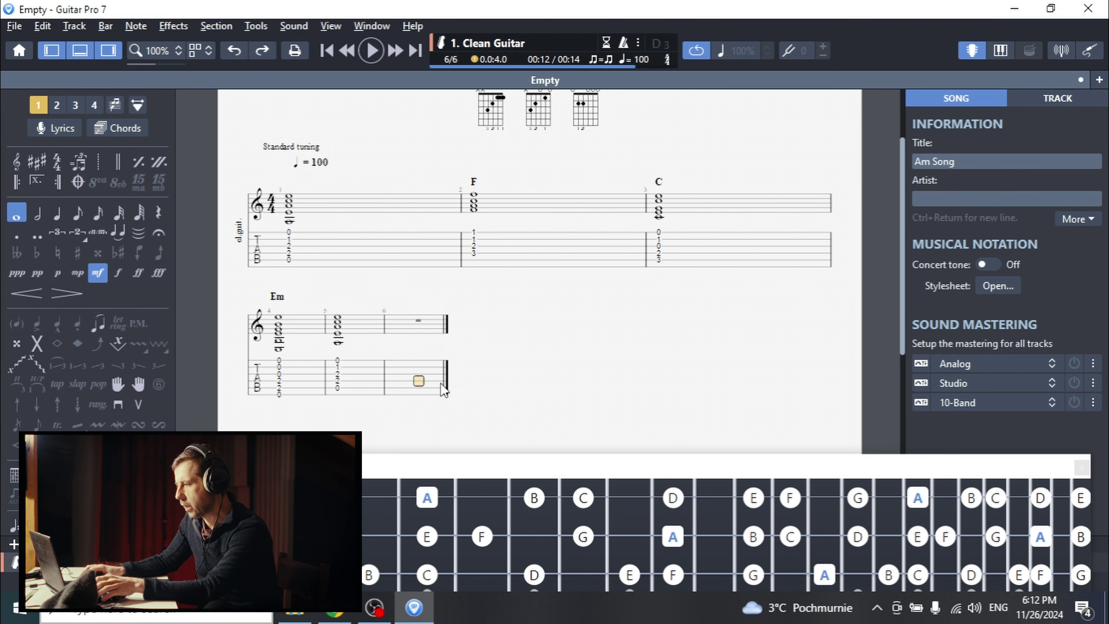
key("alt+Tab")
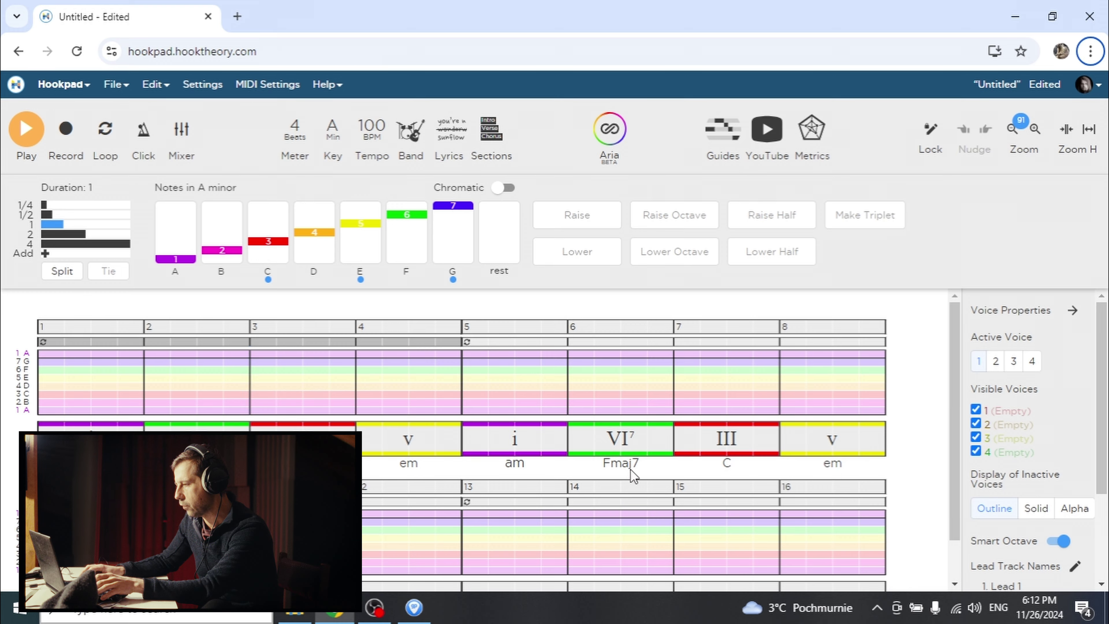
key("alt+Tab")
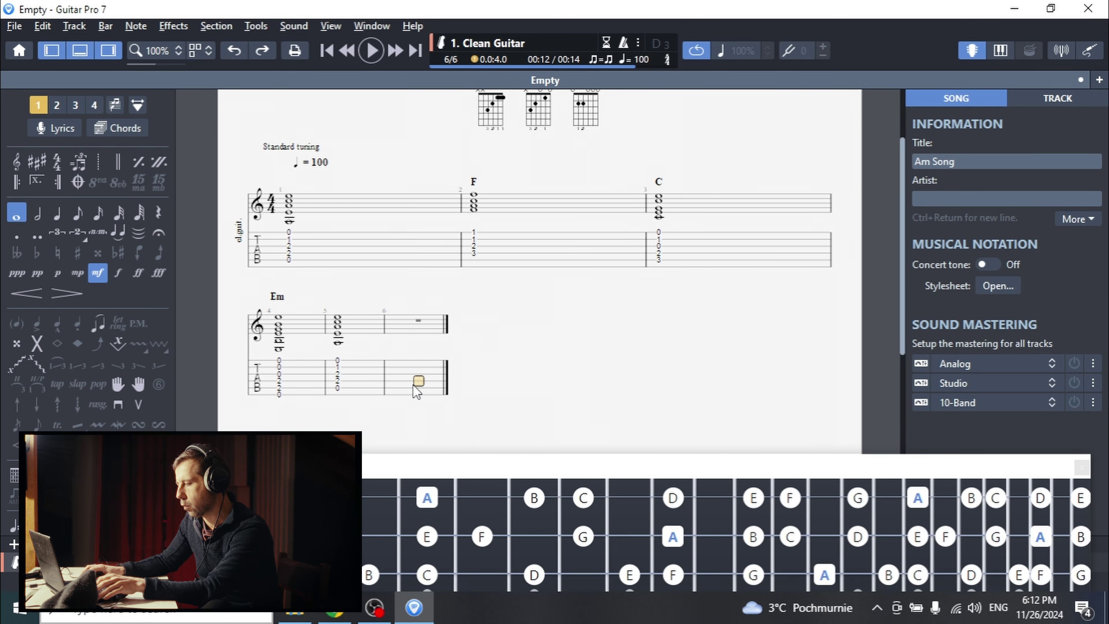
key("a")
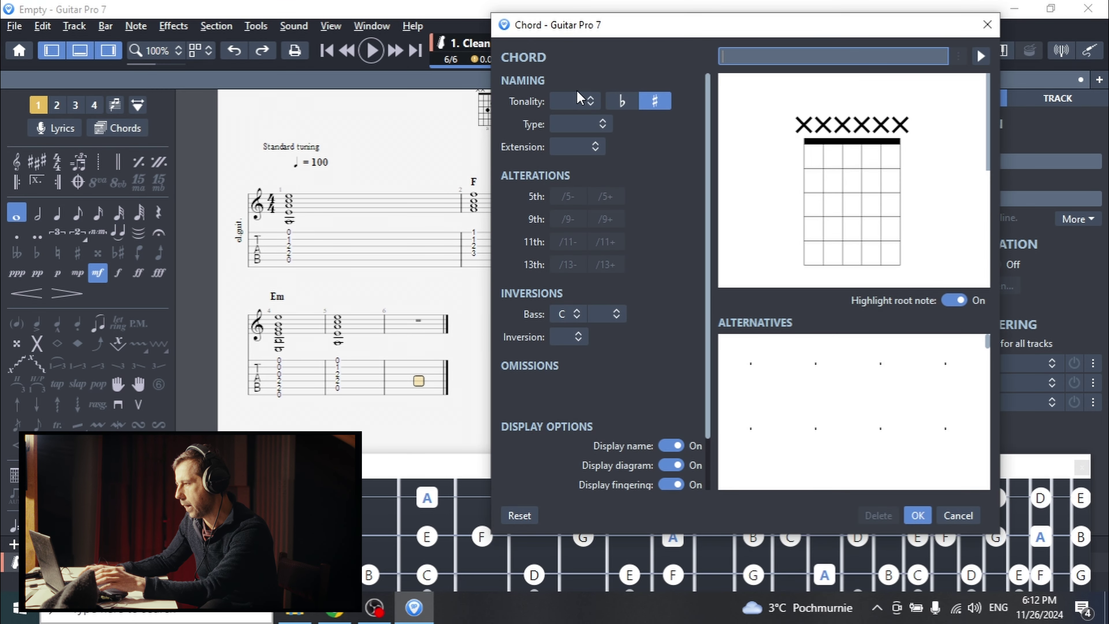
left_click(579, 100)
left_click(570, 210)
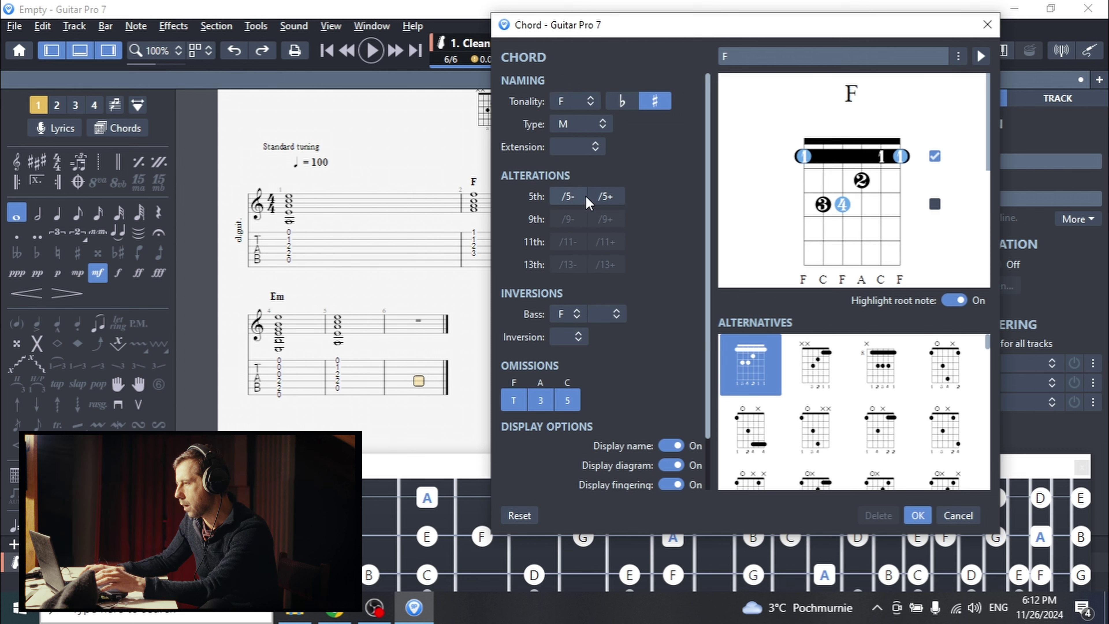
Step: Set the chord type to 7M and insert the Fmaj7 chord into bar 6 with the first fingering
left_click(591, 147)
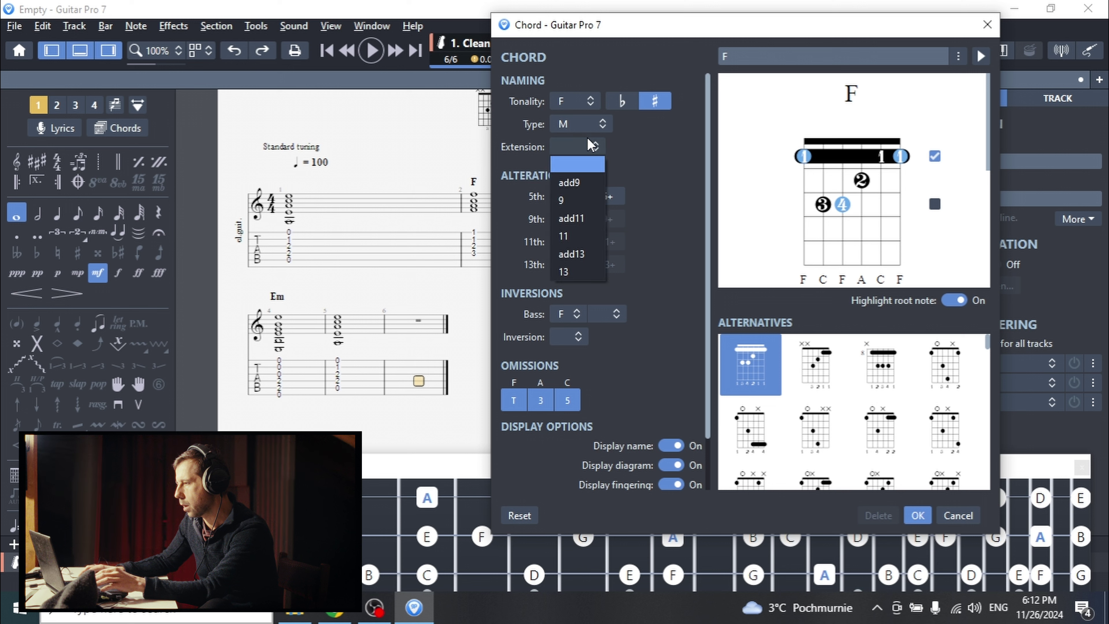
left_click(588, 138)
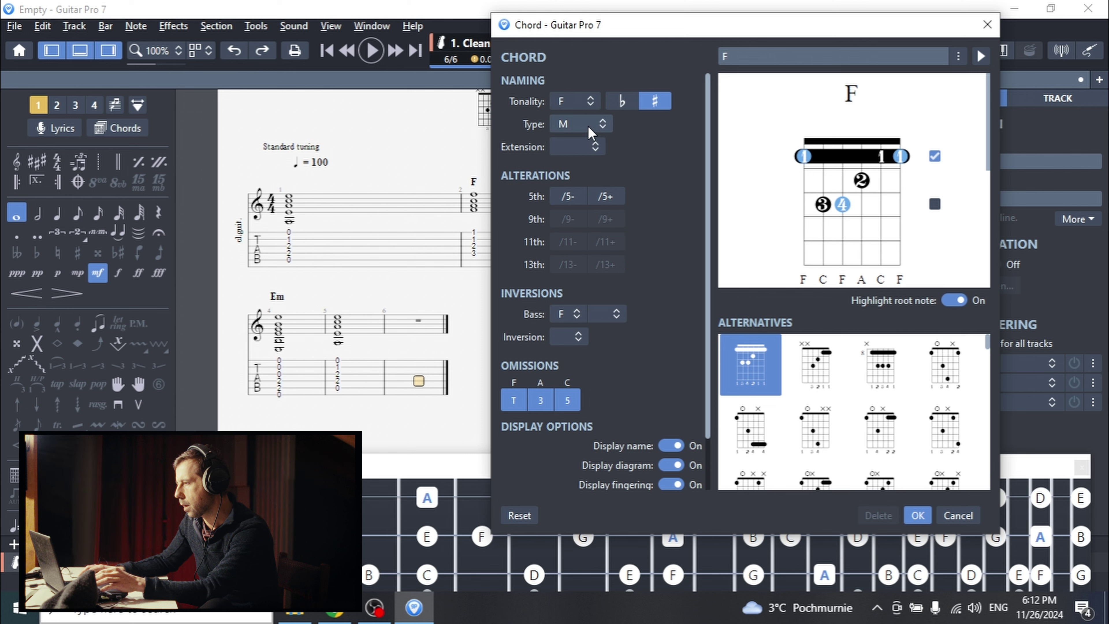
left_click(588, 126)
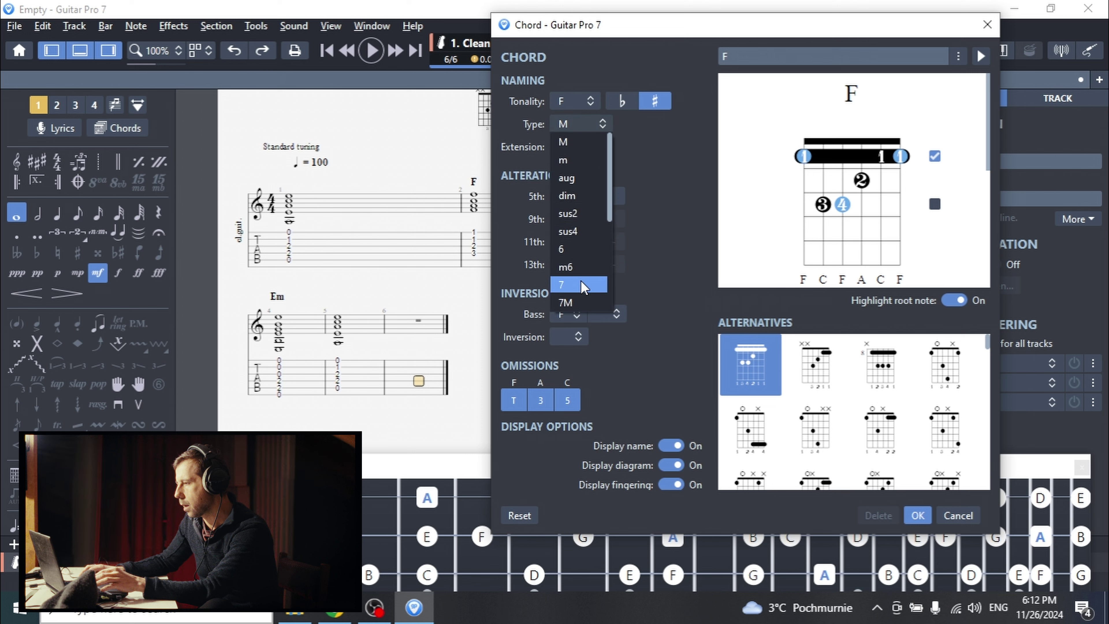
scroll(584, 278, "down", 1)
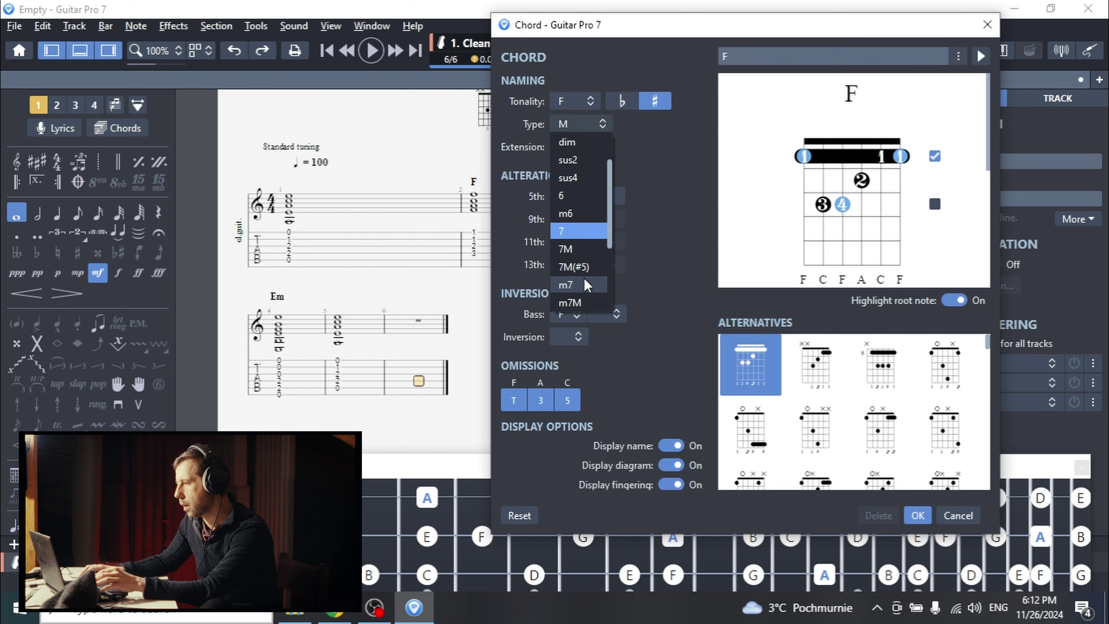
left_click(583, 254)
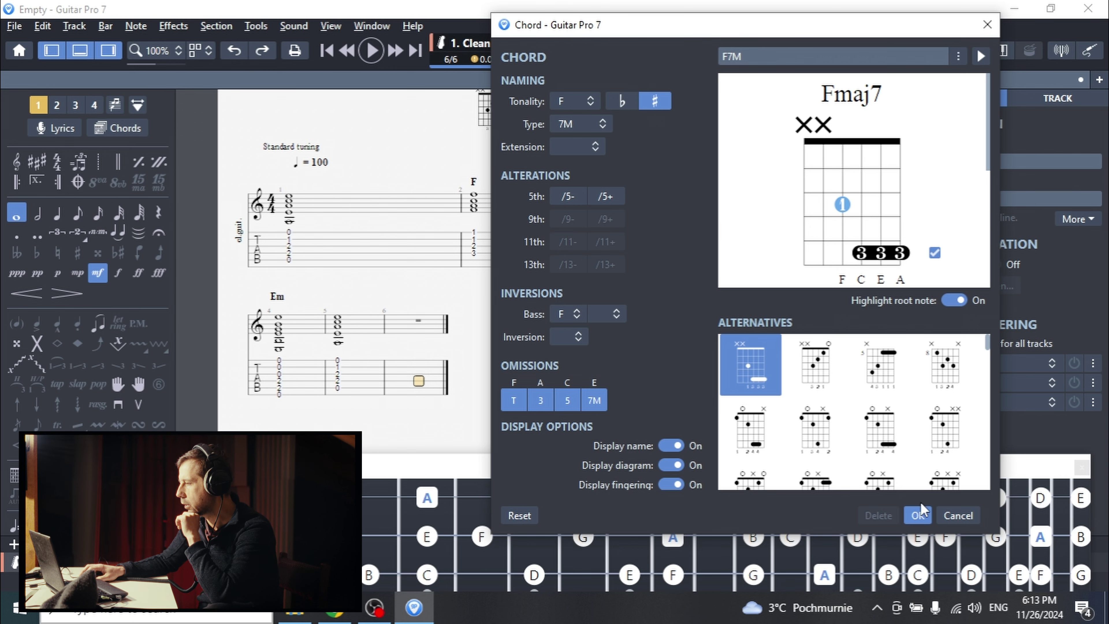
left_click(918, 515)
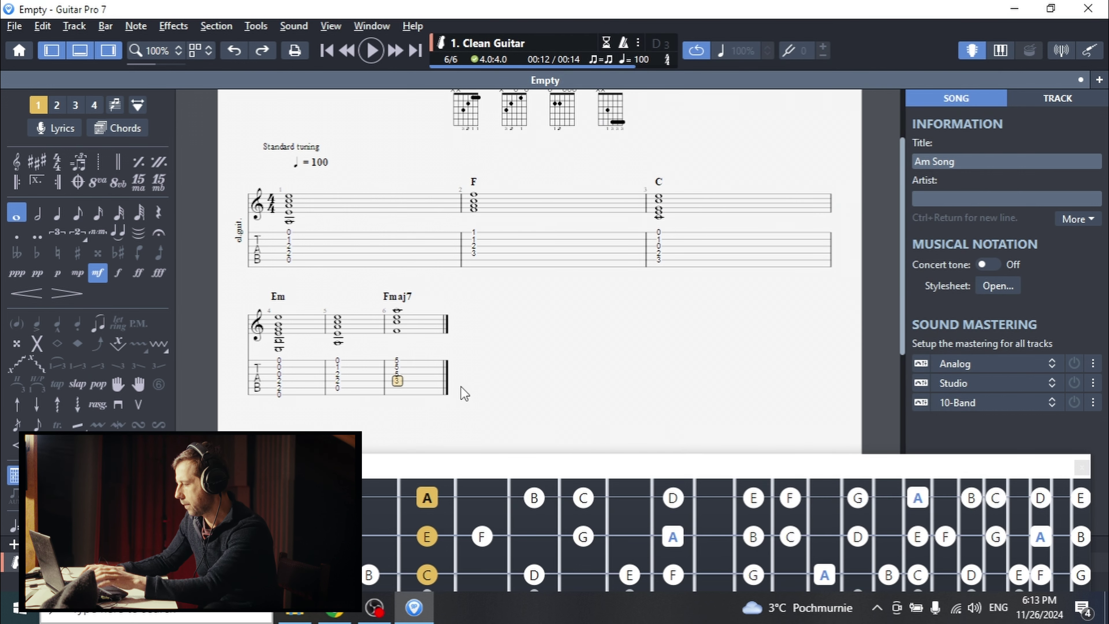
Step: Check the bar 7 chord in Hookpad and, back in Guitar Pro 7, copy the C and Em chords of bars 3–4 into bars 7–8
key("Right")
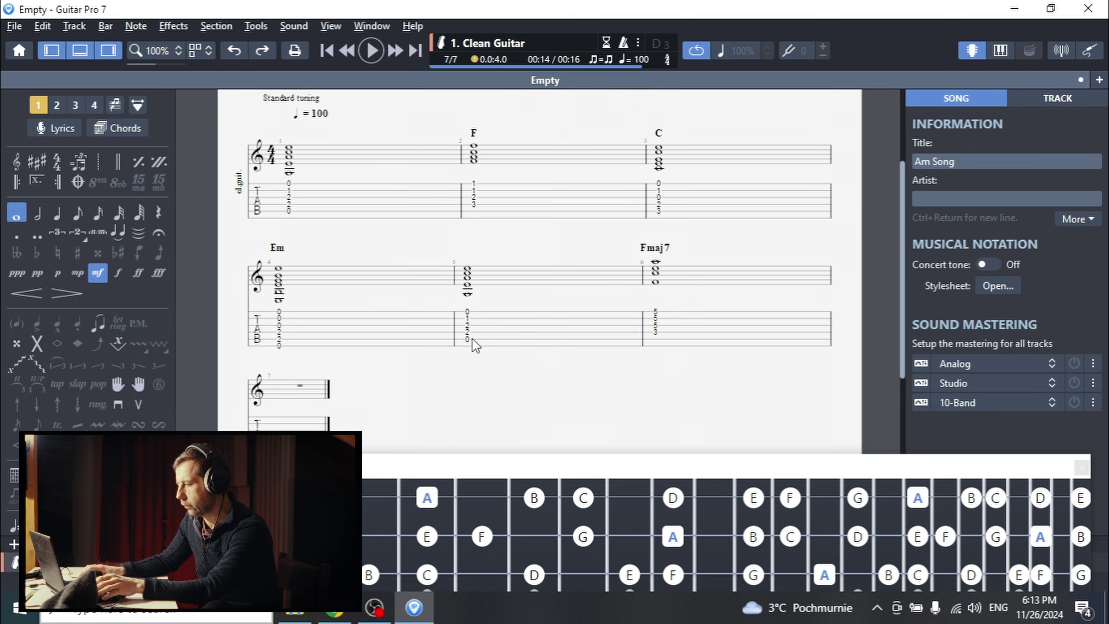
key("alt+Tab")
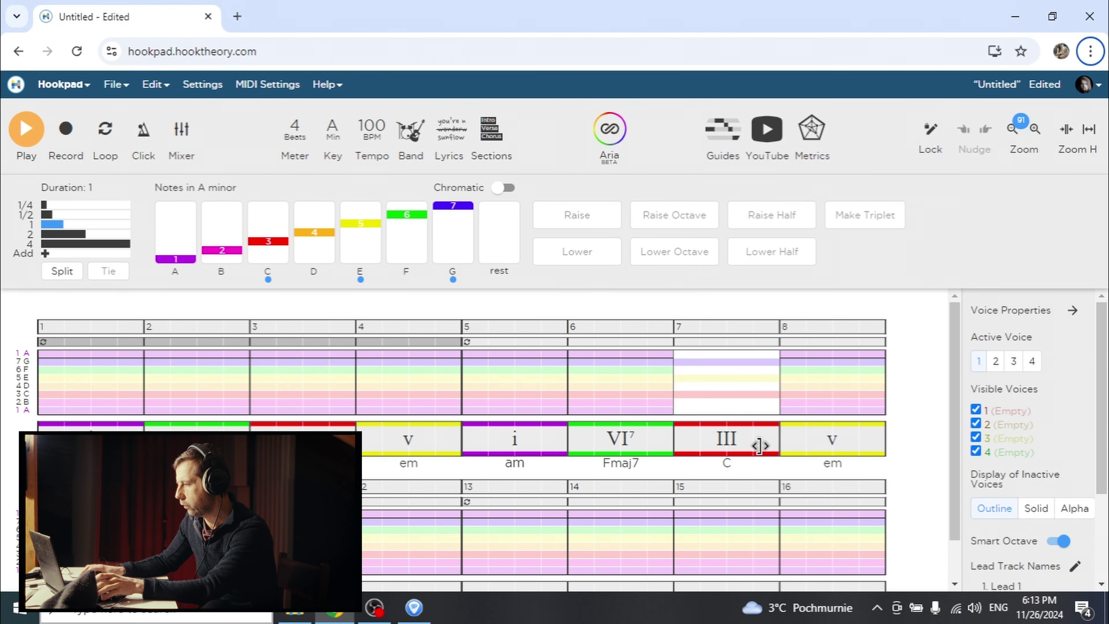
key("alt+Tab")
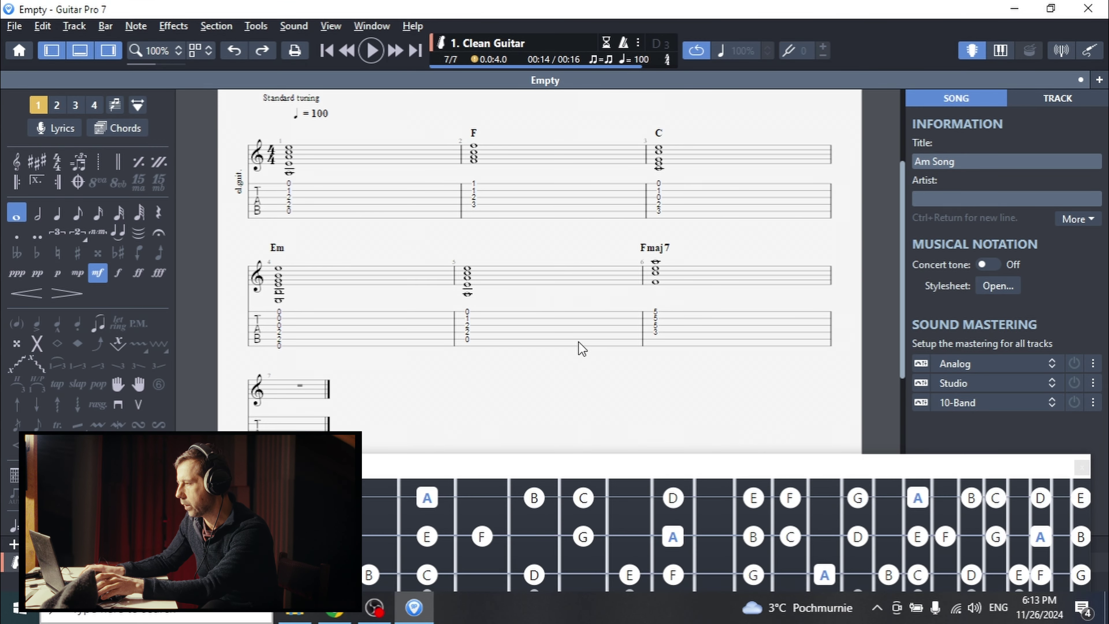
scroll(580, 345, "down", 2)
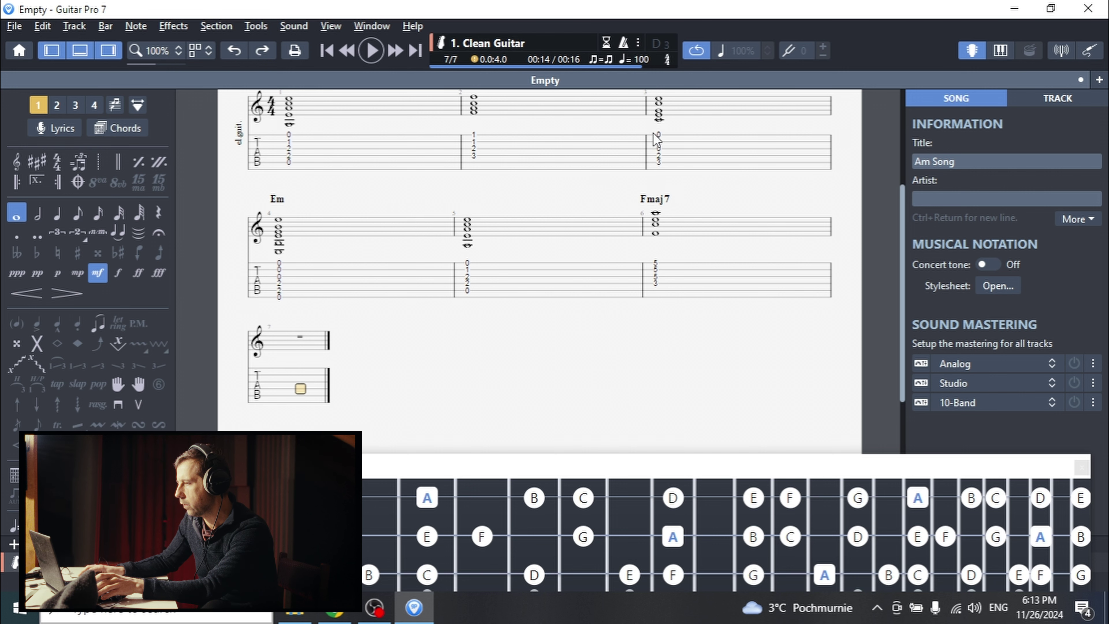
left_click_drag(657, 139, 409, 293)
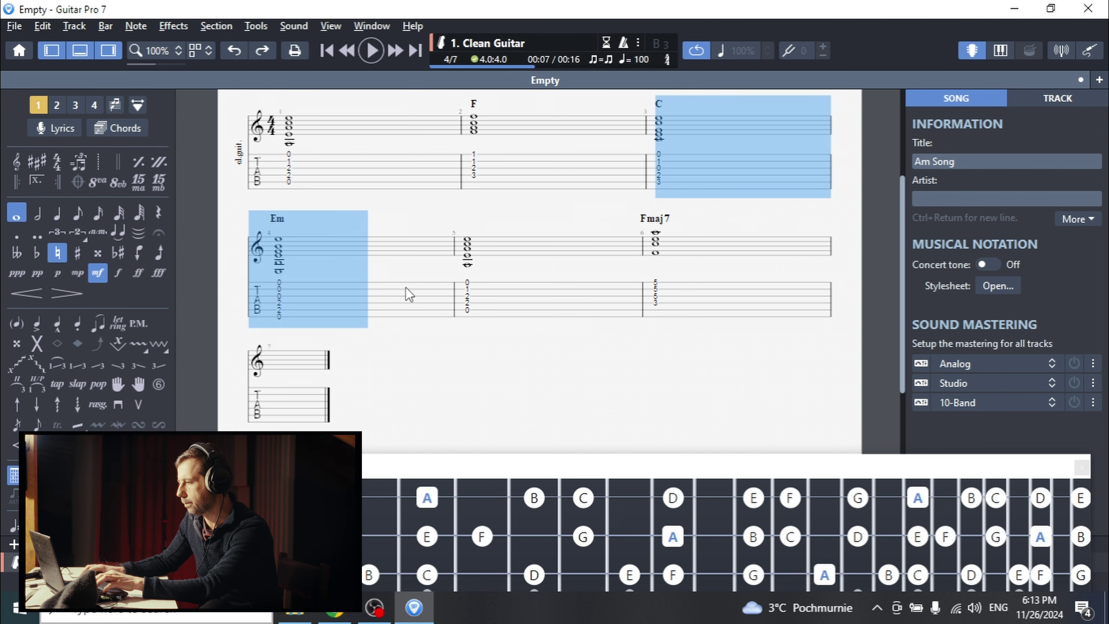
left_click(290, 411)
key("ctrl+v")
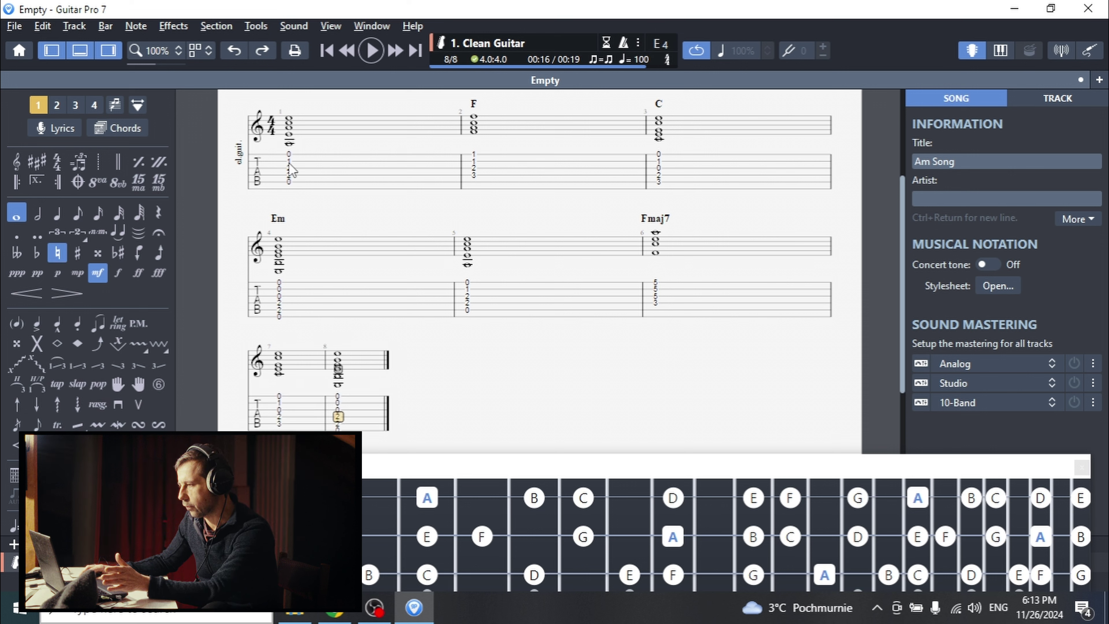
Step: Select bars 1 to 8 and play back the whole chord progression
left_click_drag(292, 168, 366, 389)
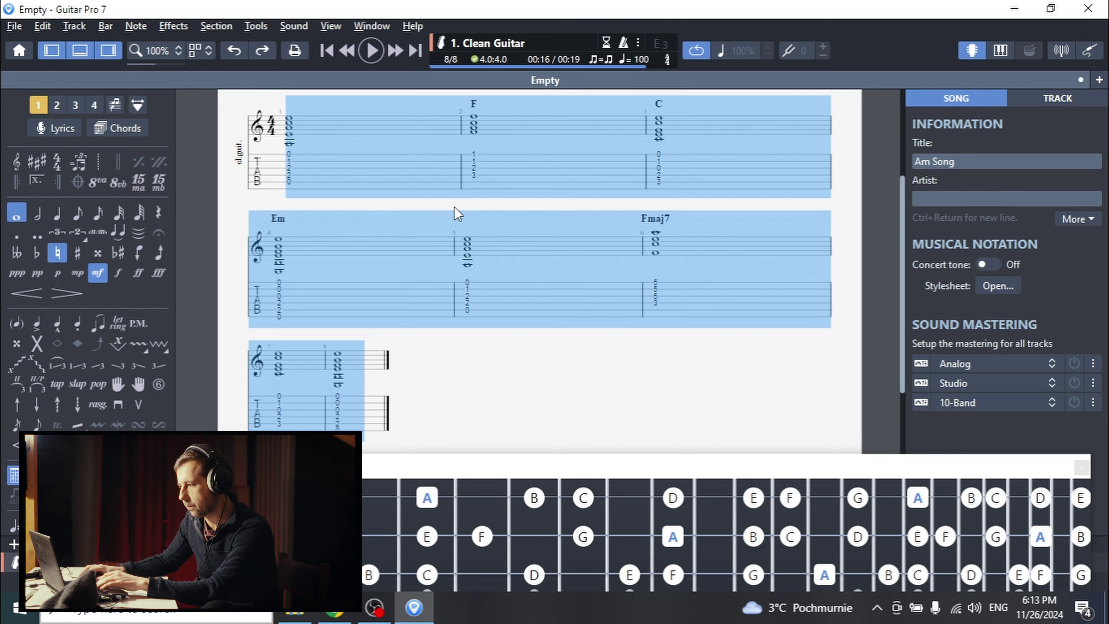
key("space")
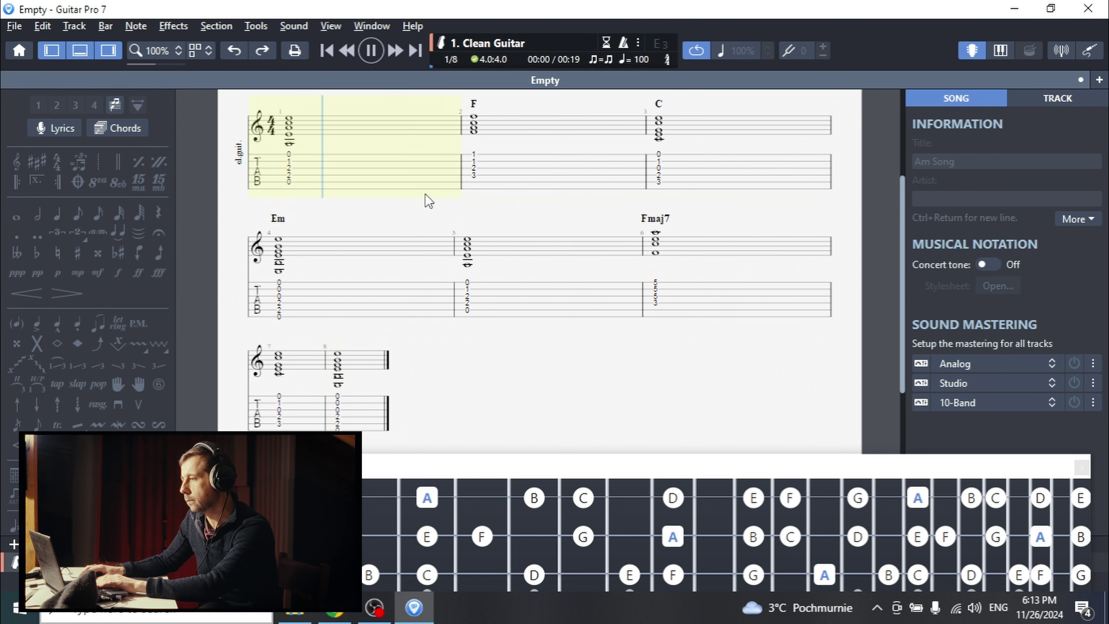
key("space")
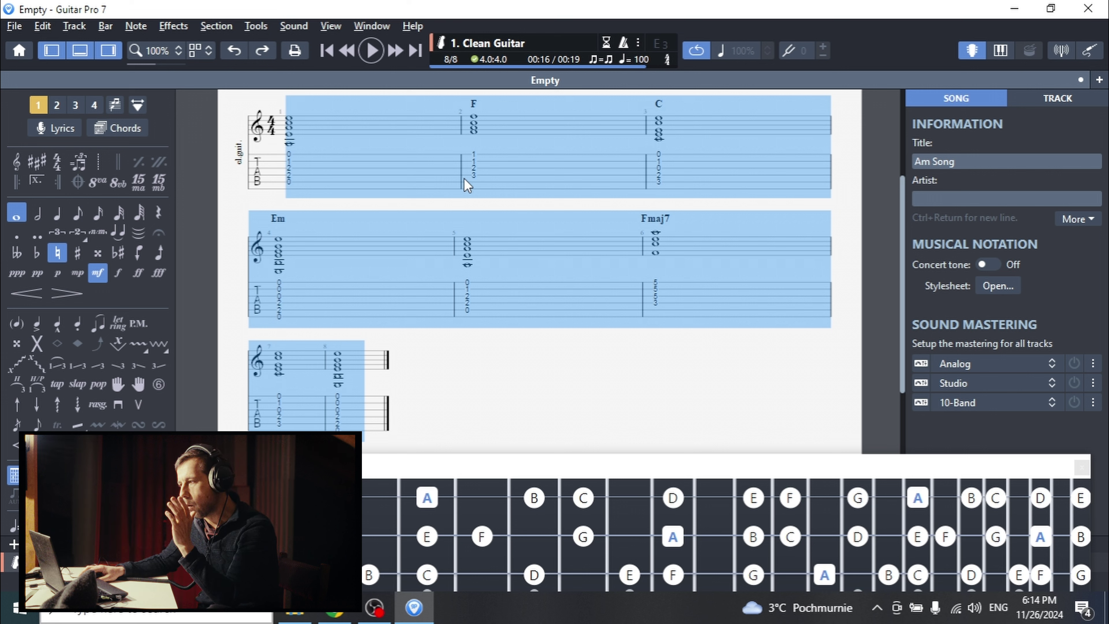
Step: Go through the individual notes of the A minor chord in bar 1, string by string
left_click(352, 171)
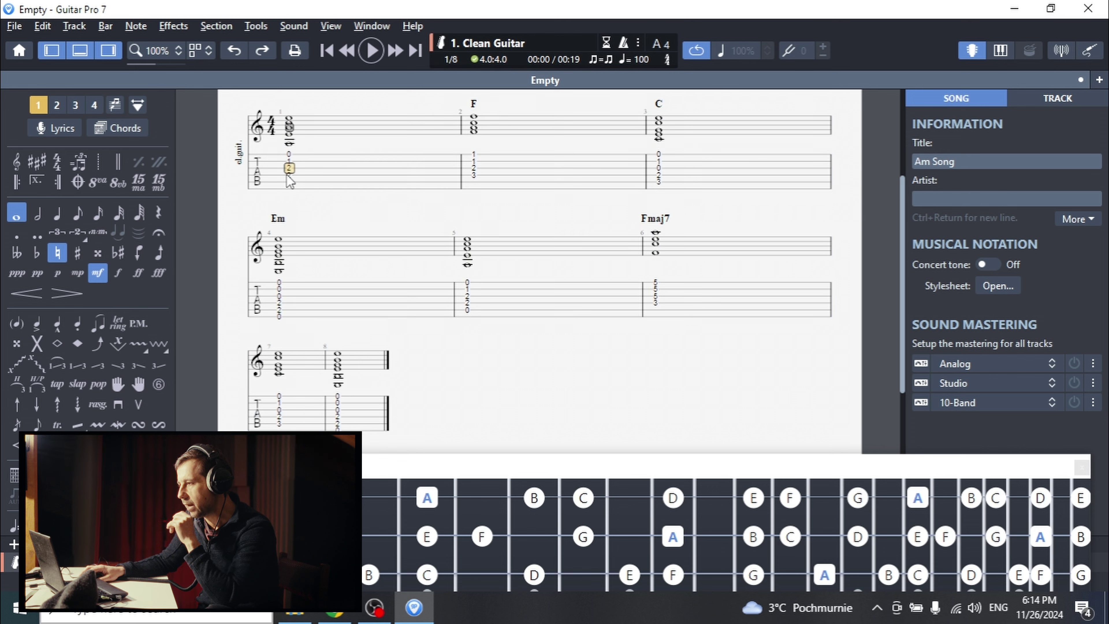
key("Down")
key("Down")
key("Up")
key("Up")
key("Up")
key("Up")
key("Down")
key("Down")
key("Down")
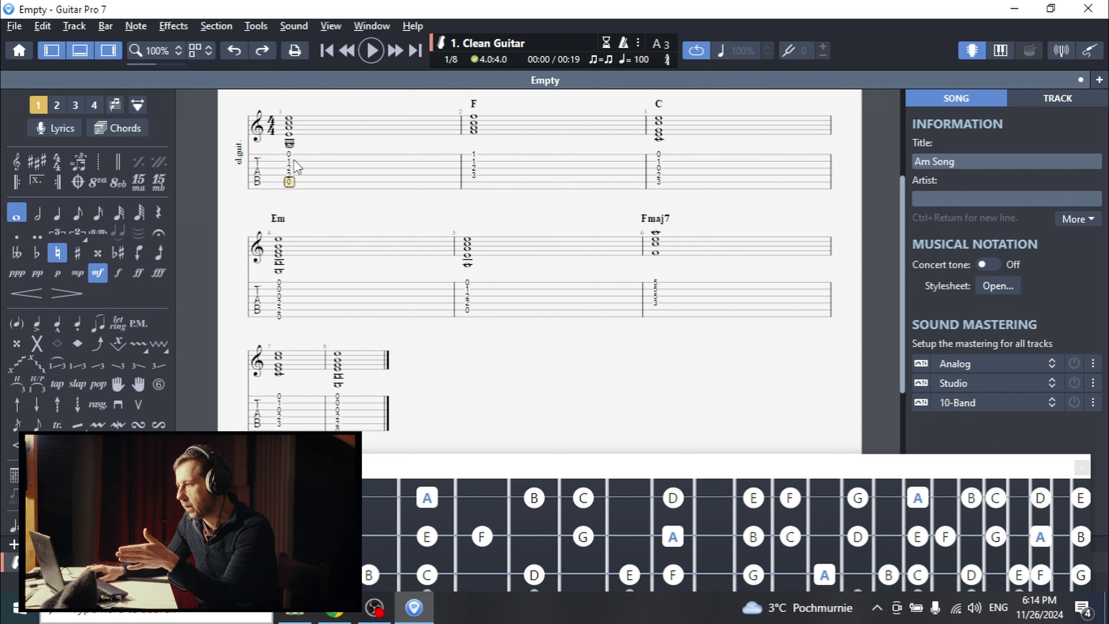
Step: Change bar 1's A minor chord to an eighth note and delete its notes on the D through high E strings, leaving only the open A
left_click_drag(294, 175, 291, 174)
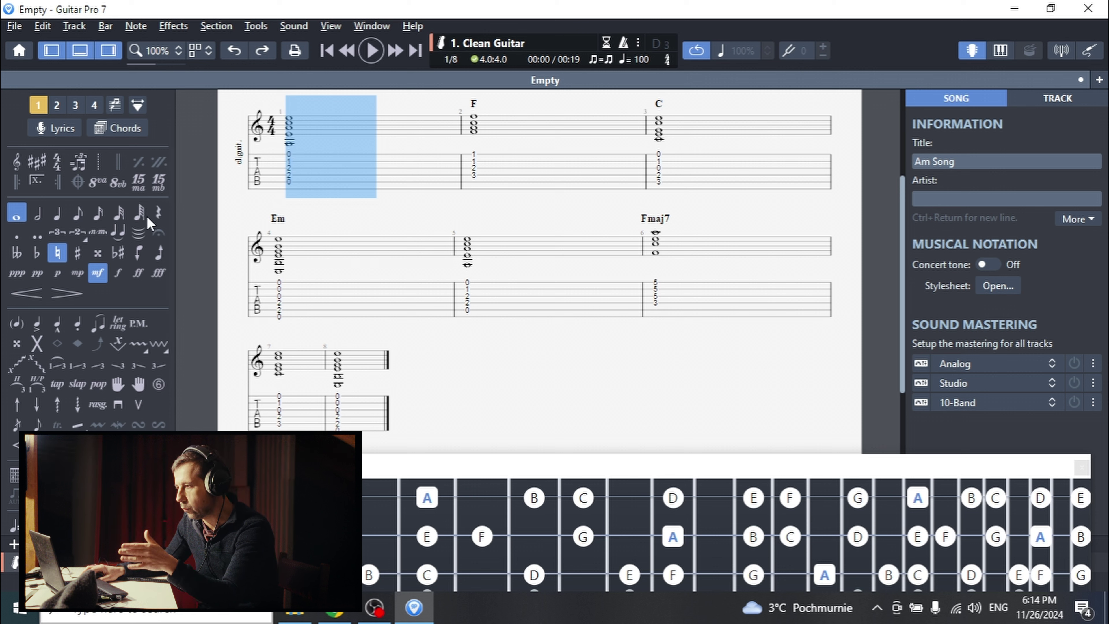
left_click(75, 214)
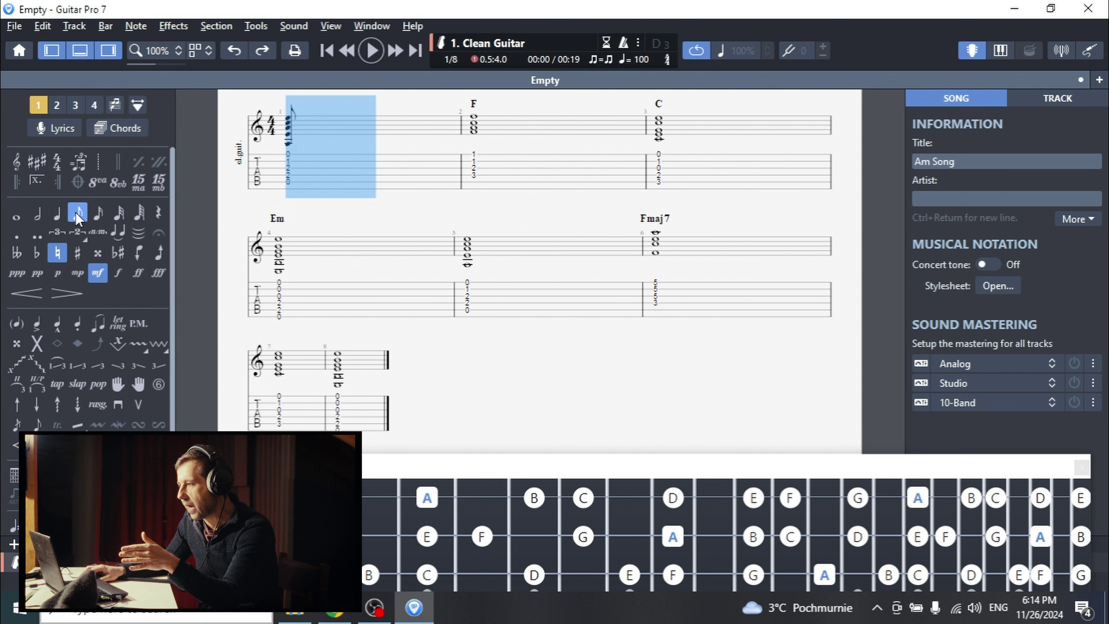
left_click(293, 177)
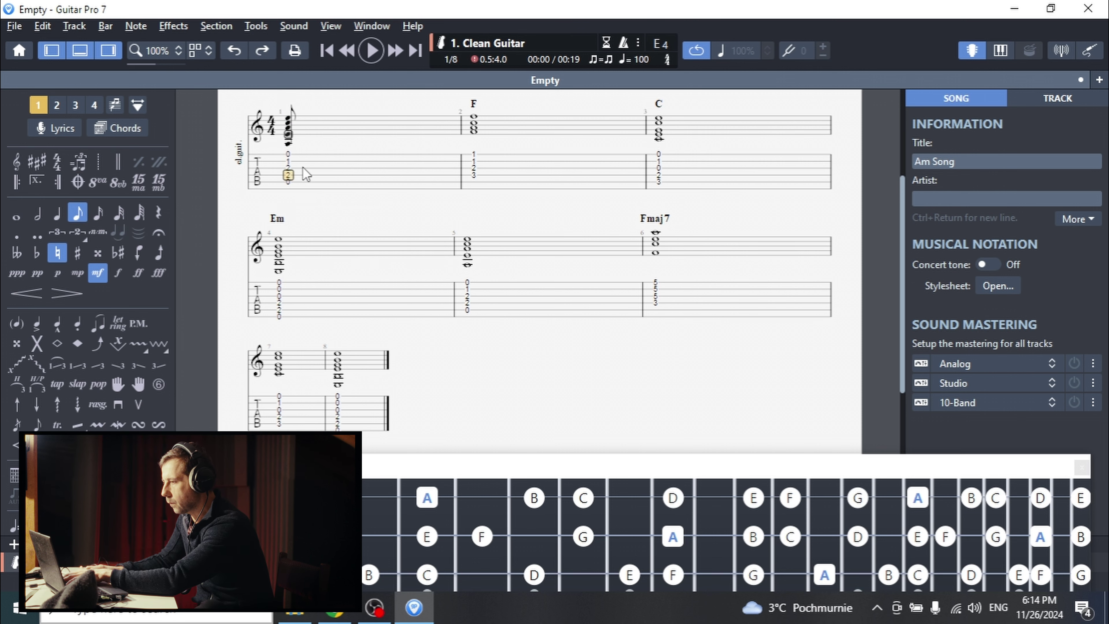
key("Delete")
key("Up")
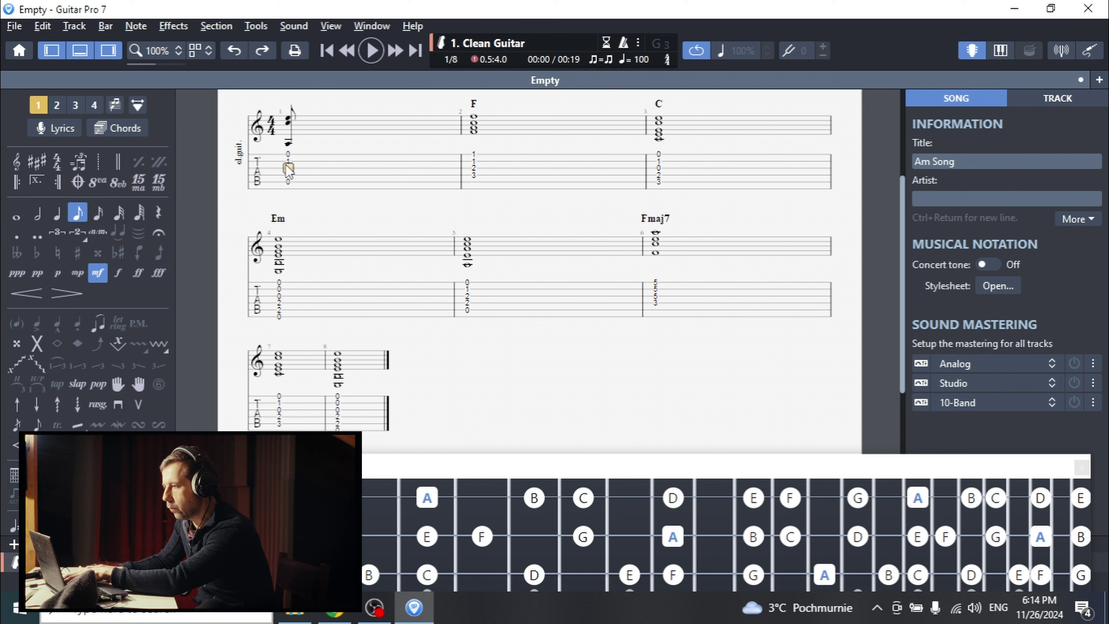
key("Delete")
key("Up")
key("Delete")
key("Up")
key("Delete")
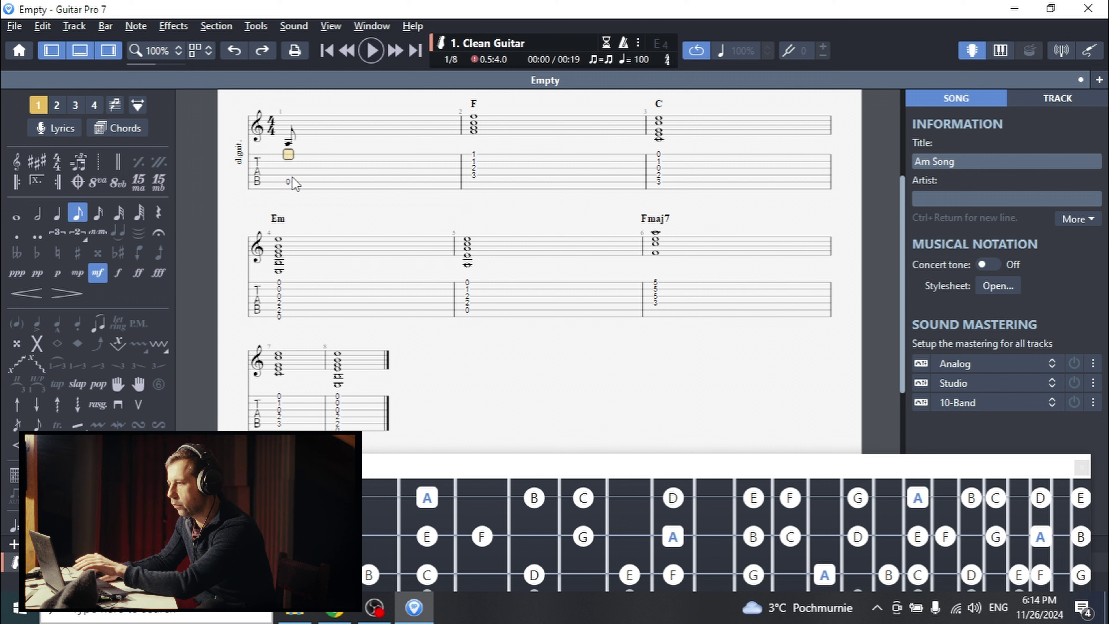
Step: Continue bar 1 as an ascending eighth-note arpeggio with fret 2 on the D string and fret 2 on the G string
key("Down")
key("Down")
key("Down")
key("Down")
key("Right")
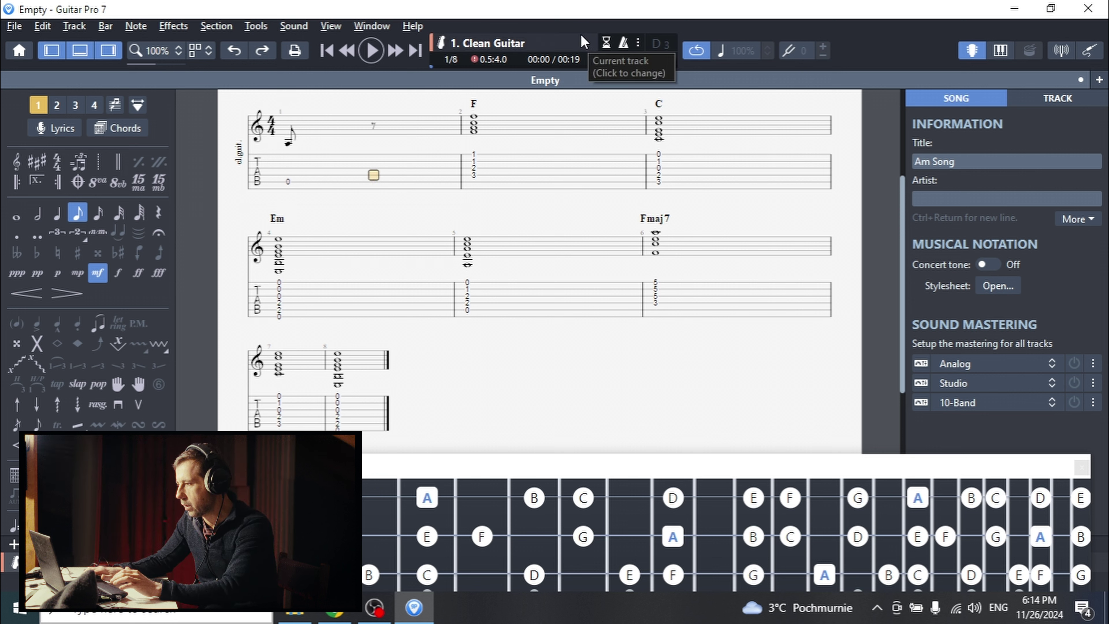
type("2")
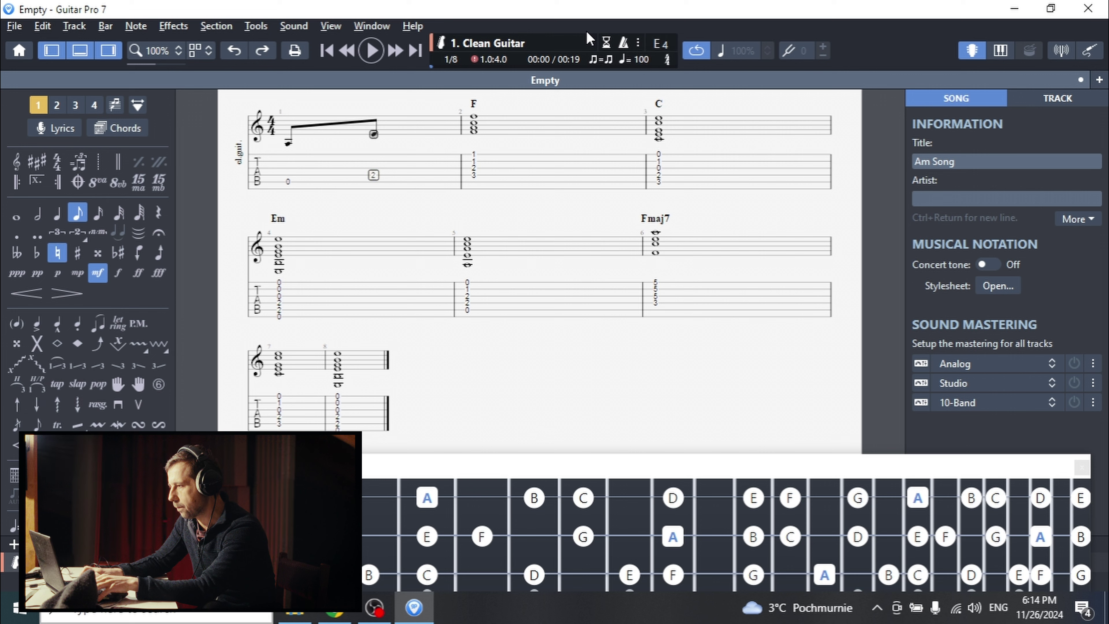
key("Right")
key("Up")
type("2")
Step: Extend the bar 1 arpeggio with eighth notes at fret 1 on the B string and the open high E string
key("Right")
key("Up")
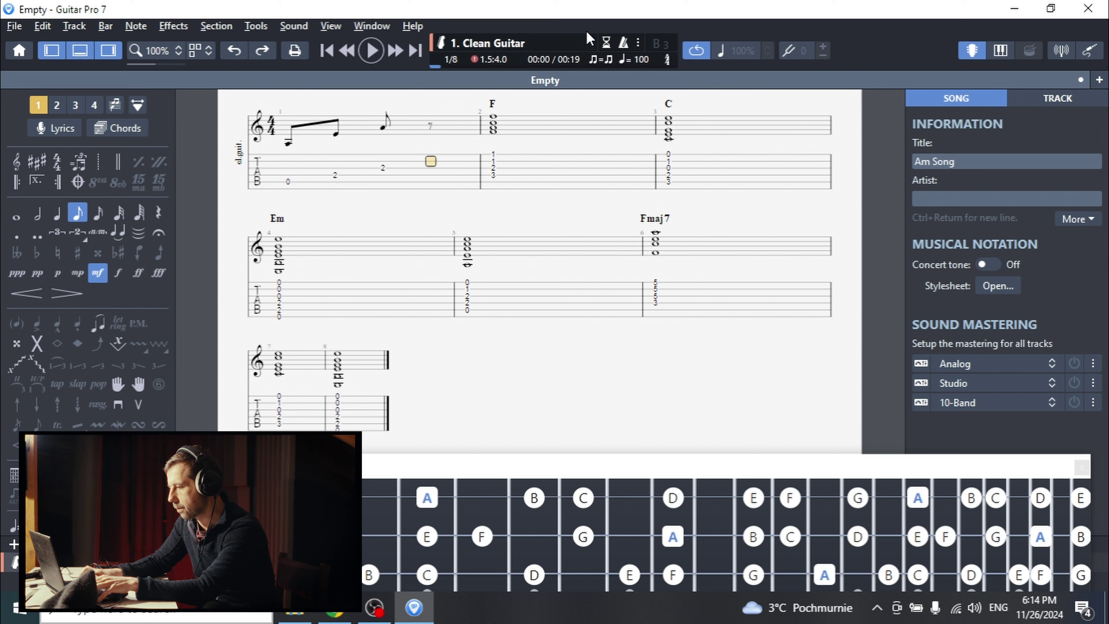
key("Up")
type("0")
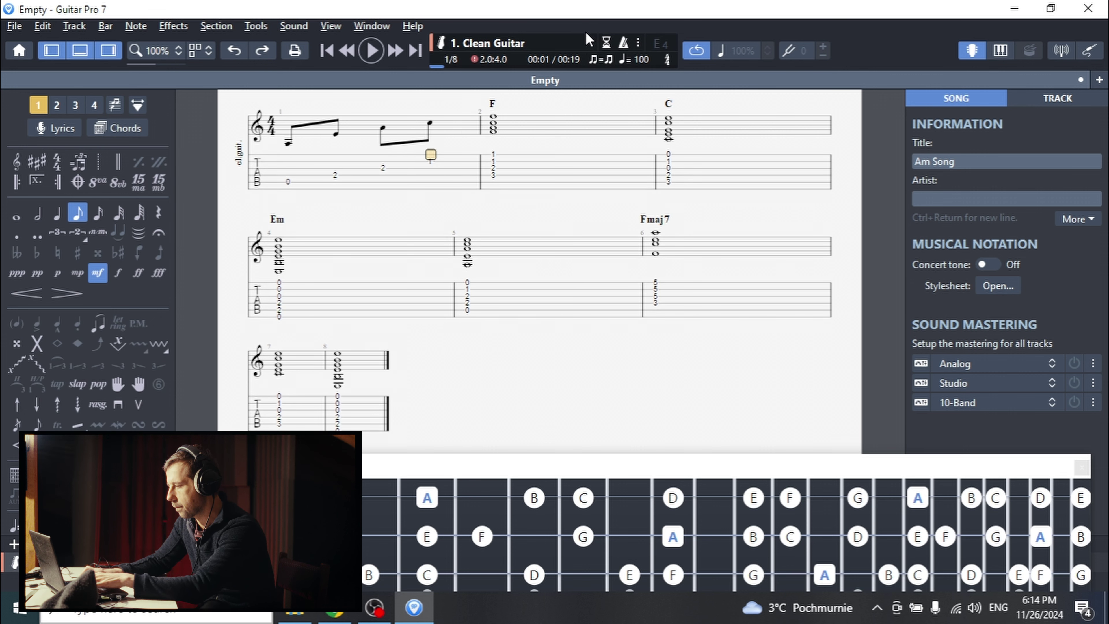
key("Right")
type("0")
Step: Complete bar 1 with descending eighth notes at fret 1 on the B string, fret 2 on the G string and fret 2 on the D string
key("Right")
key("Down")
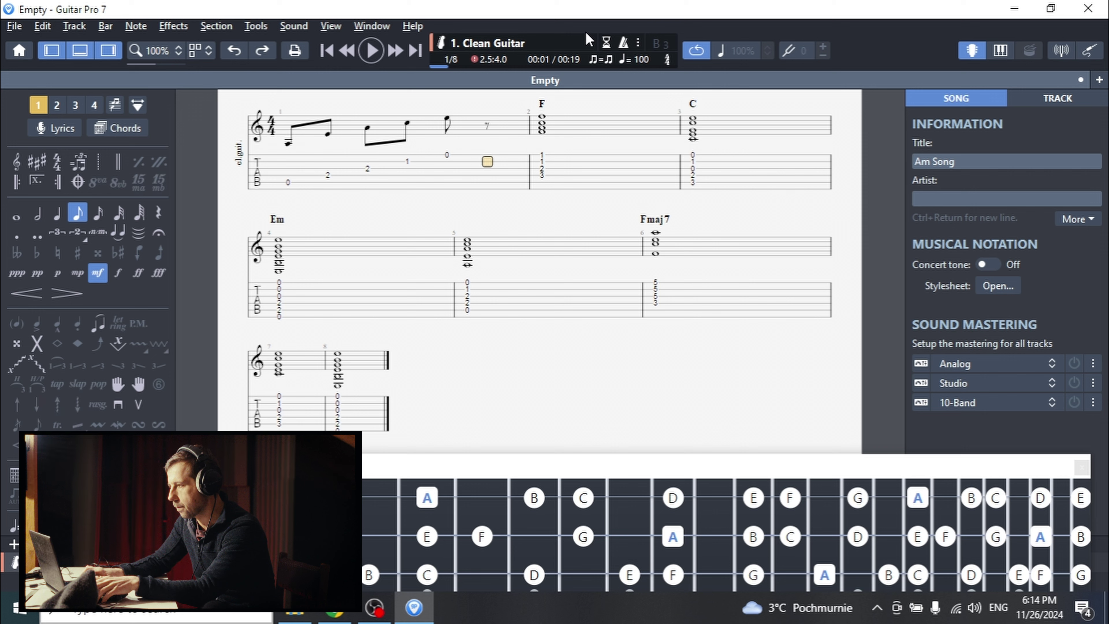
type("1")
key("Right")
key("Down")
type("2")
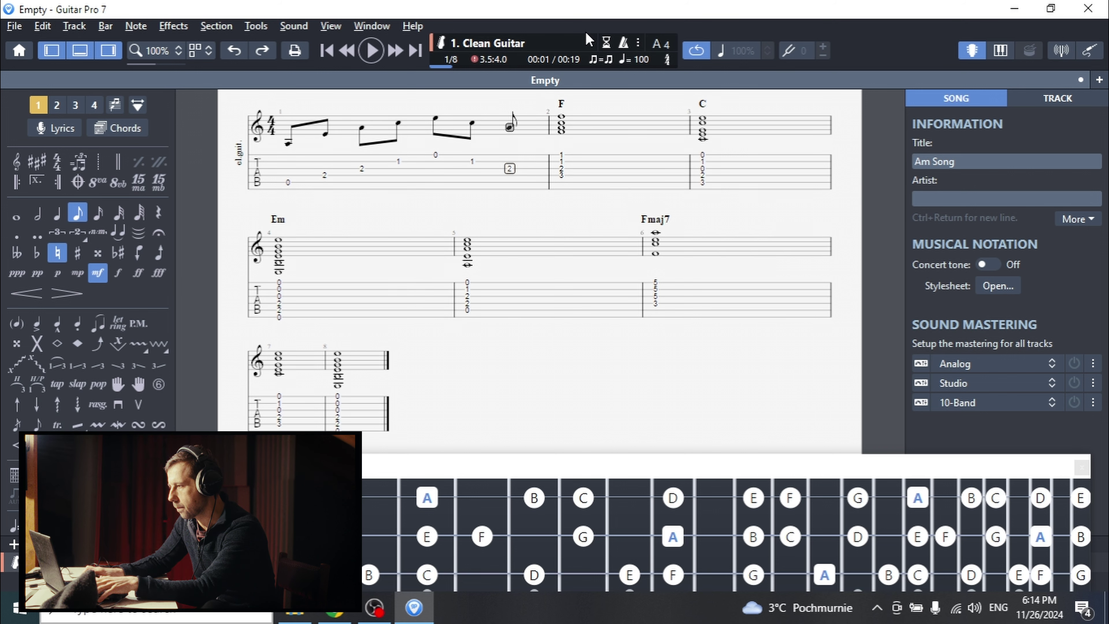
key("Right")
key("Down")
type("3")
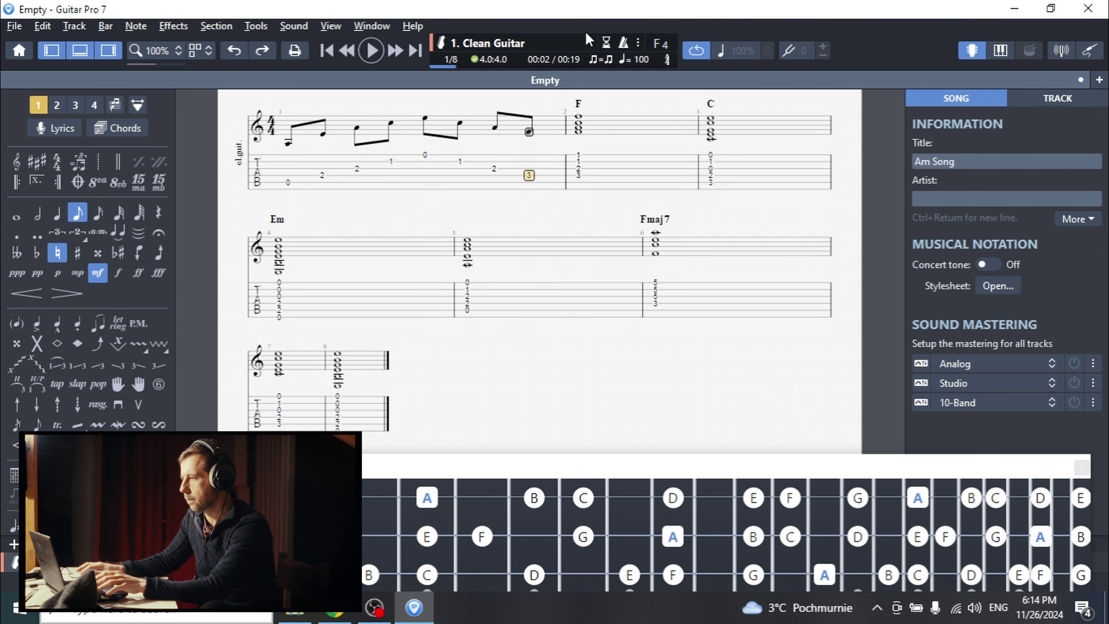
type("2")
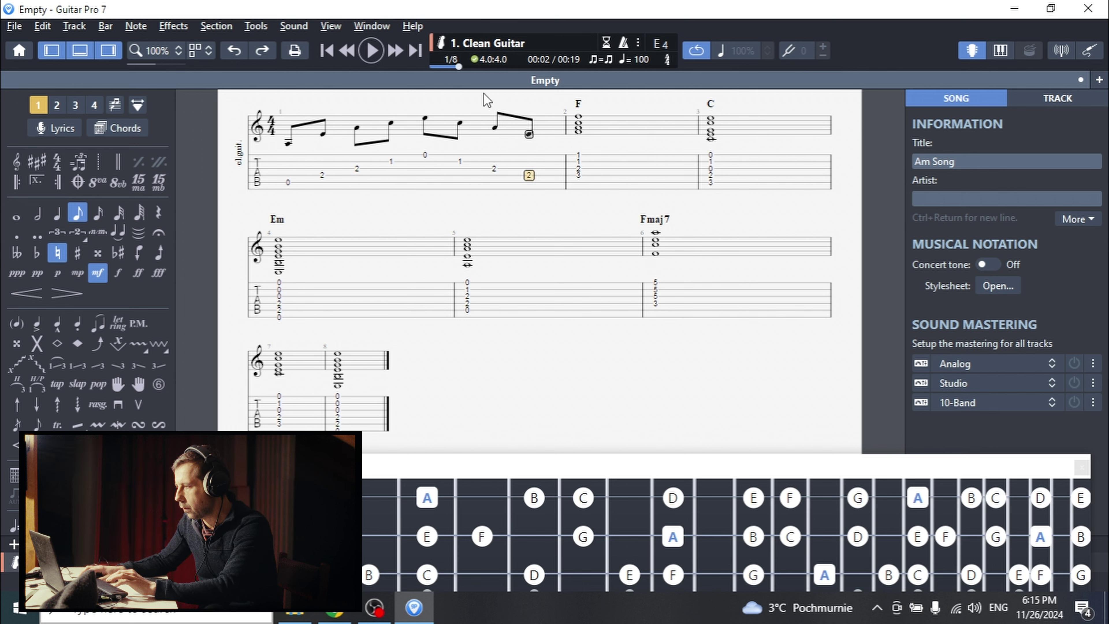
Step: Play back the song from the start of bar 1 into bar 4
left_click(281, 178)
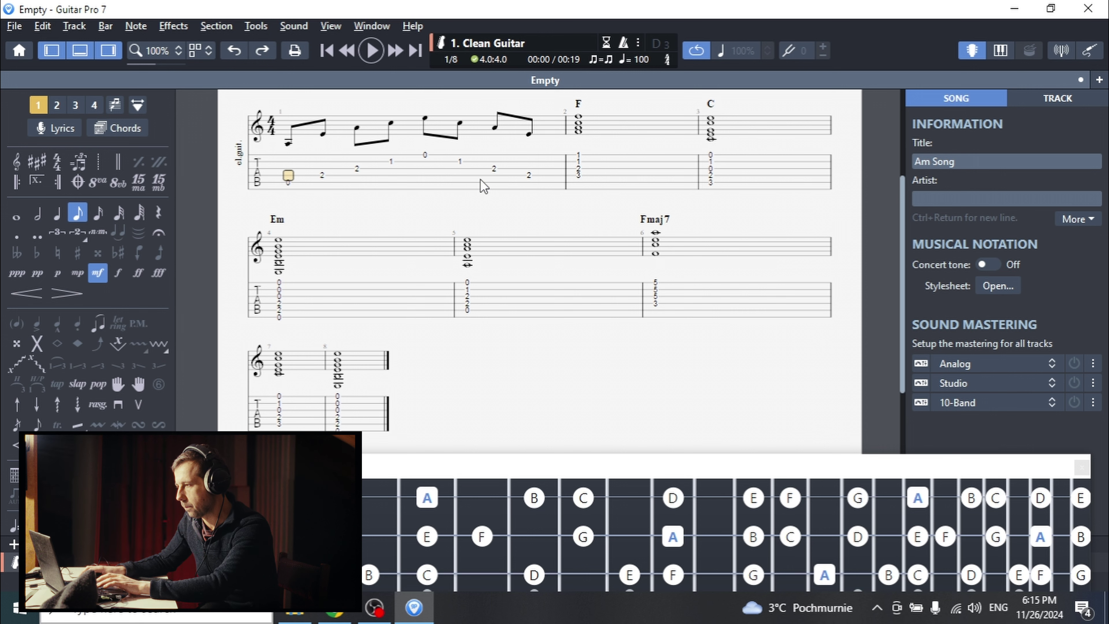
key("space")
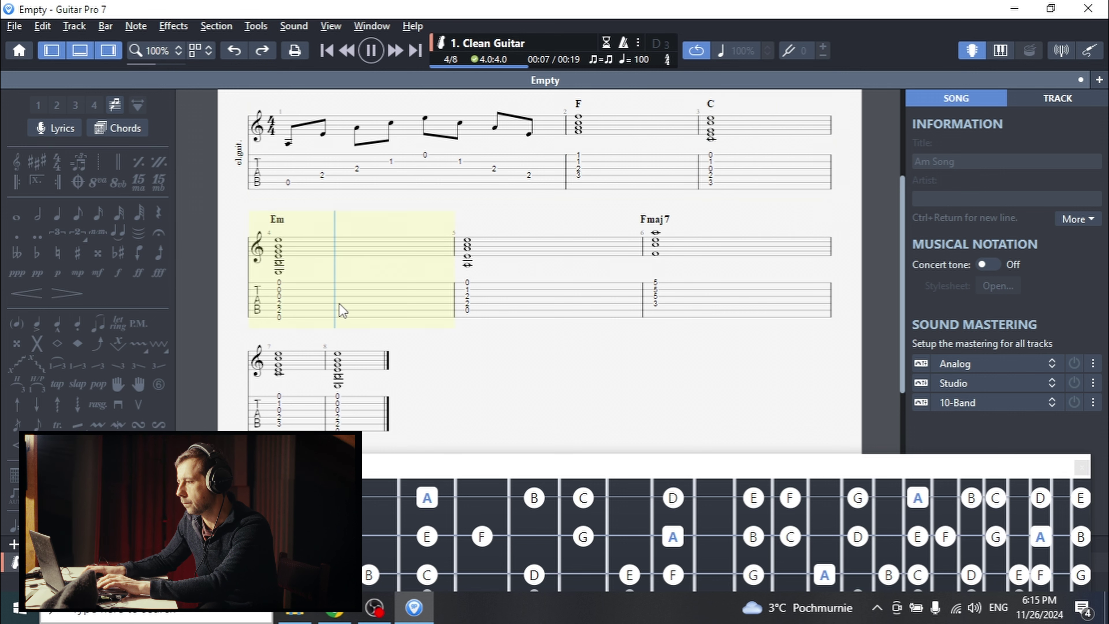
key("space")
Step: Delete the whole Em chord from bar 4
left_click(279, 310)
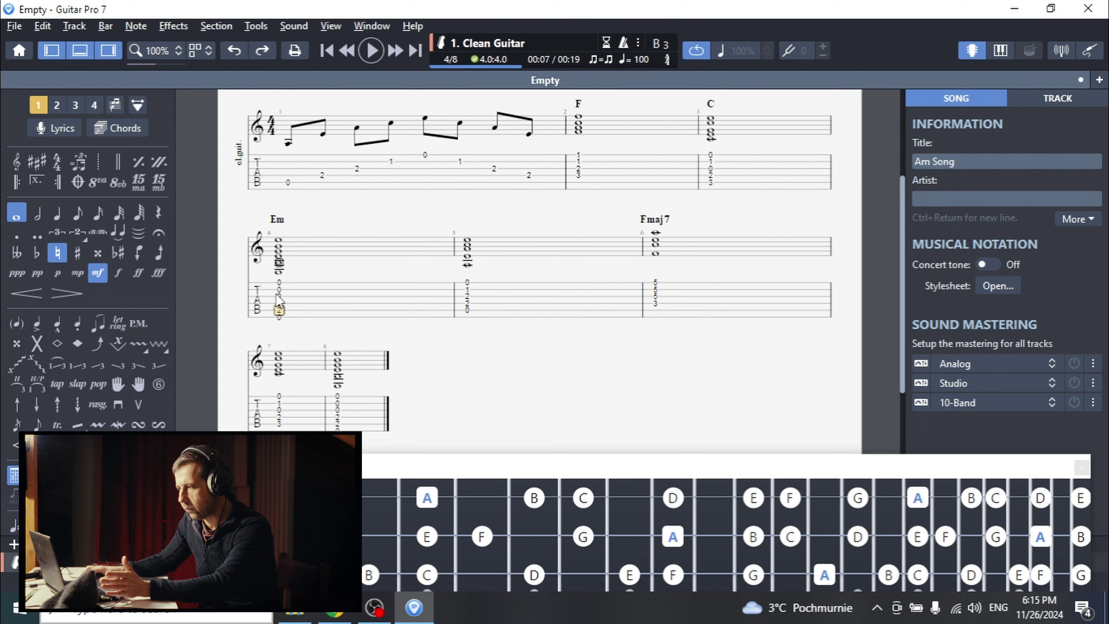
left_click_drag(275, 294, 285, 303)
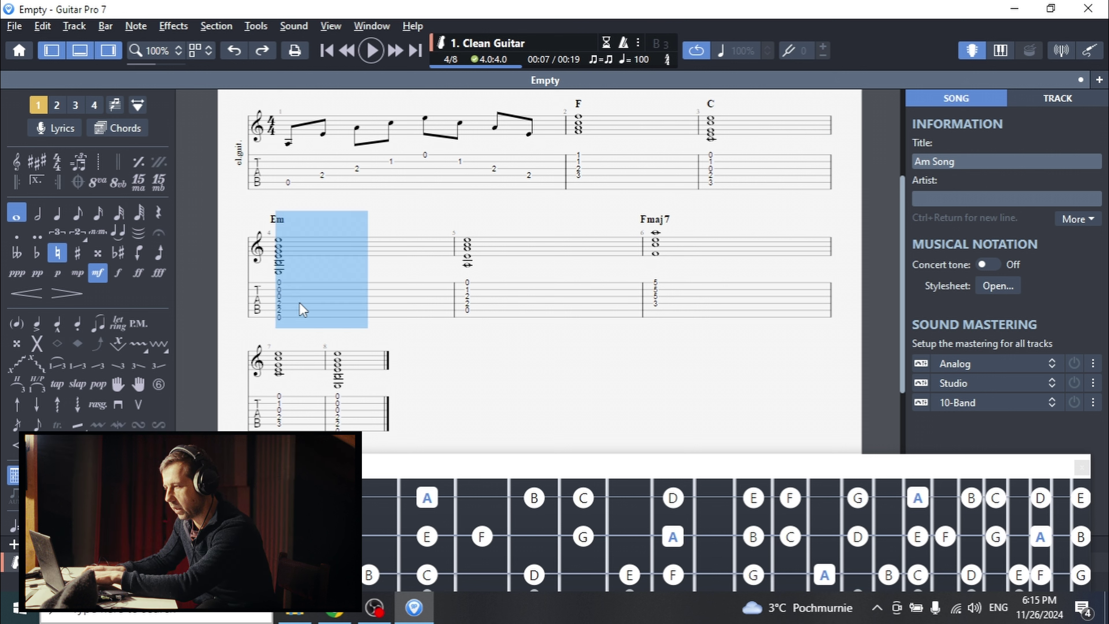
left_click(279, 318)
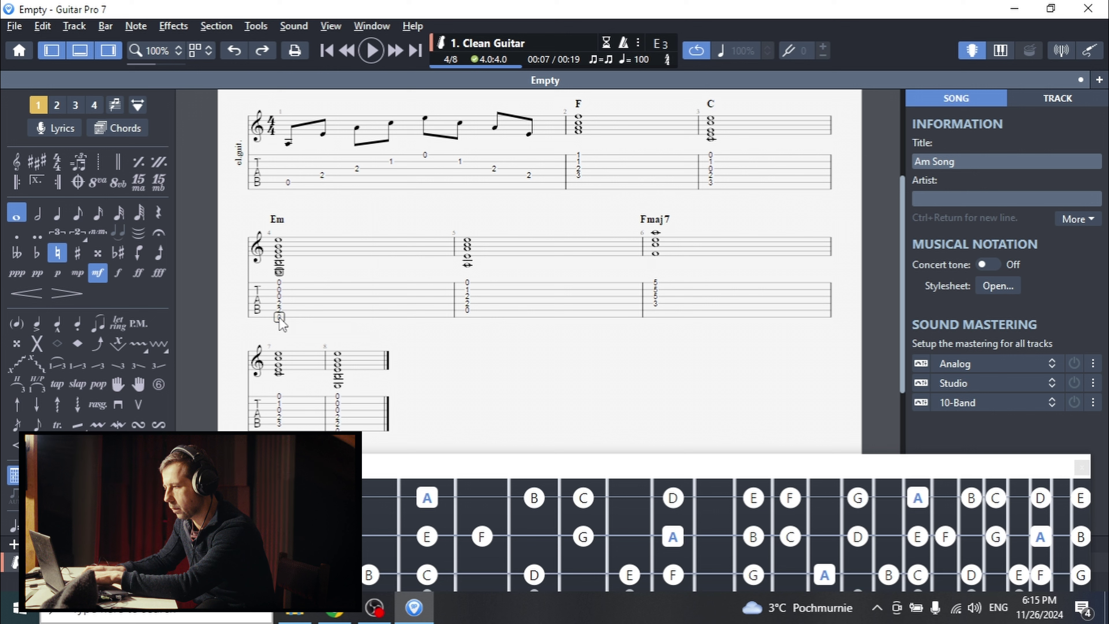
left_click_drag(278, 282, 299, 329)
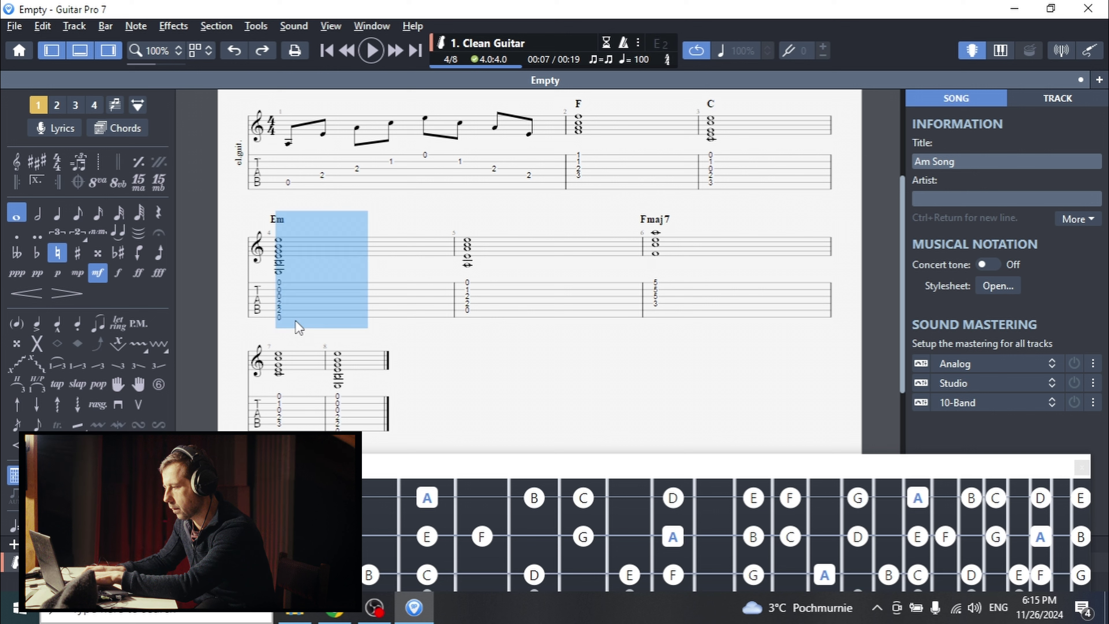
key("Delete")
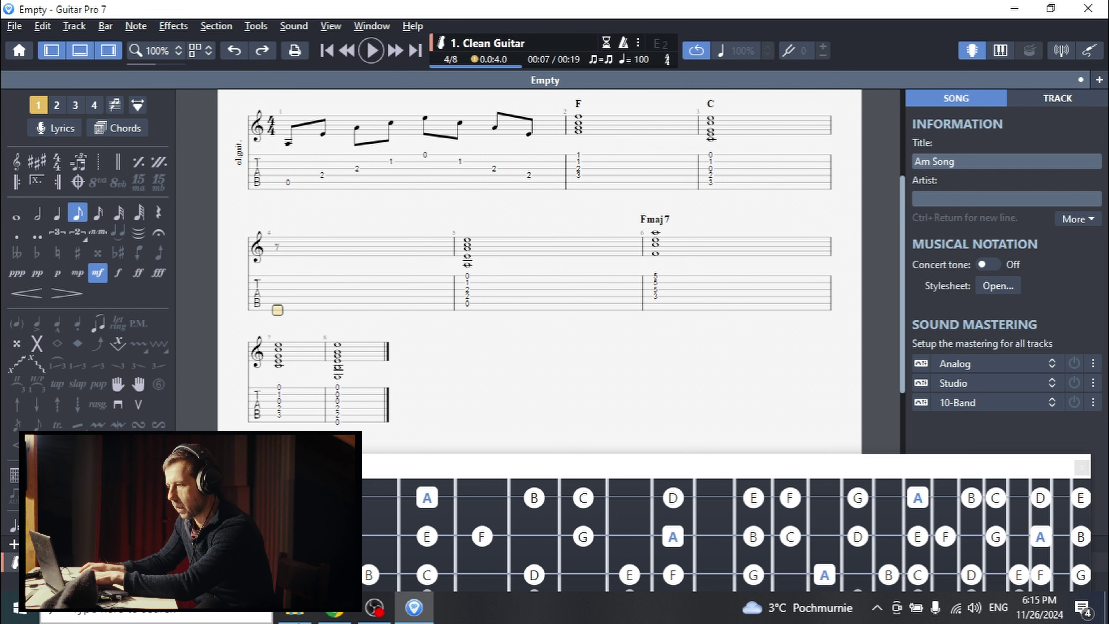
Step: Start a bar 4 eighth-note arpeggio with the open low E, then fret 2 on the A, D and A strings
key("0")
key("Right")
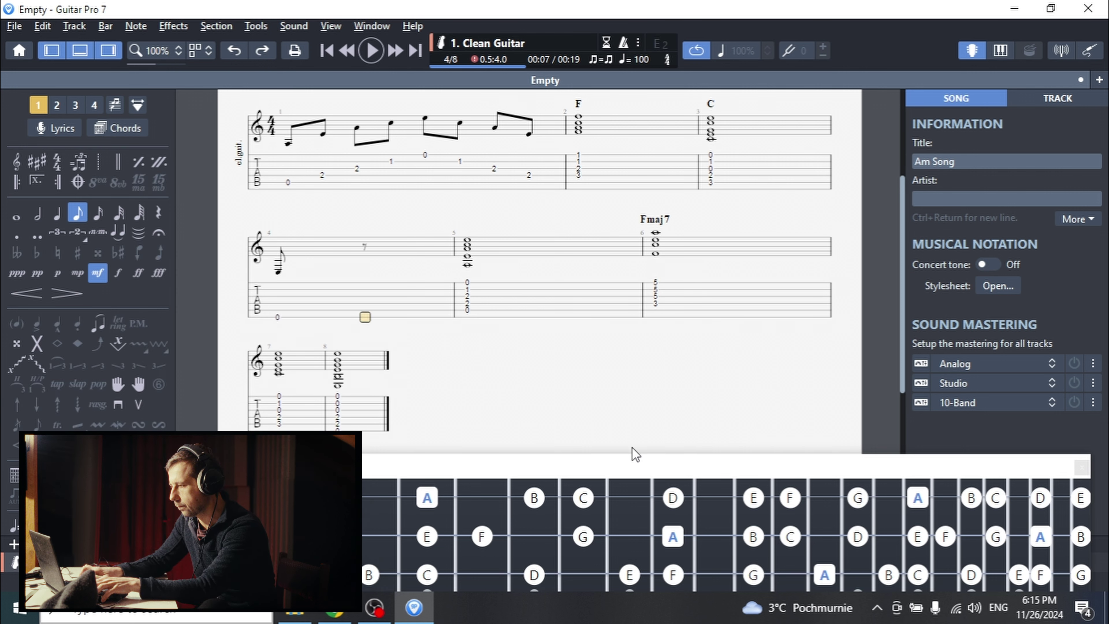
key("2")
key("Right")
key("Up")
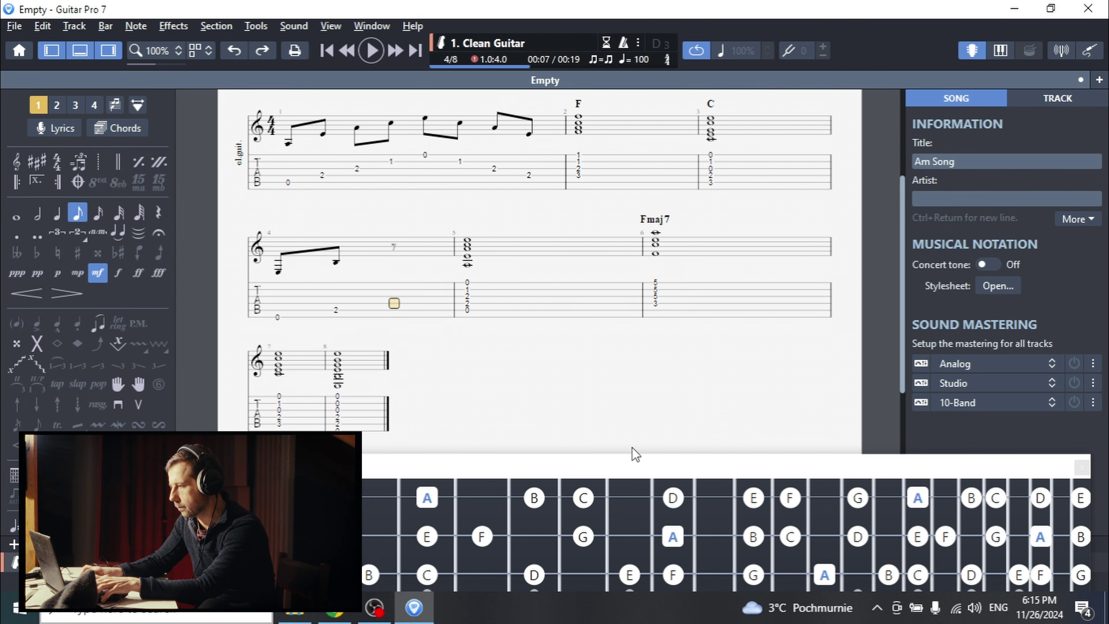
key("2")
key("Right")
key("2")
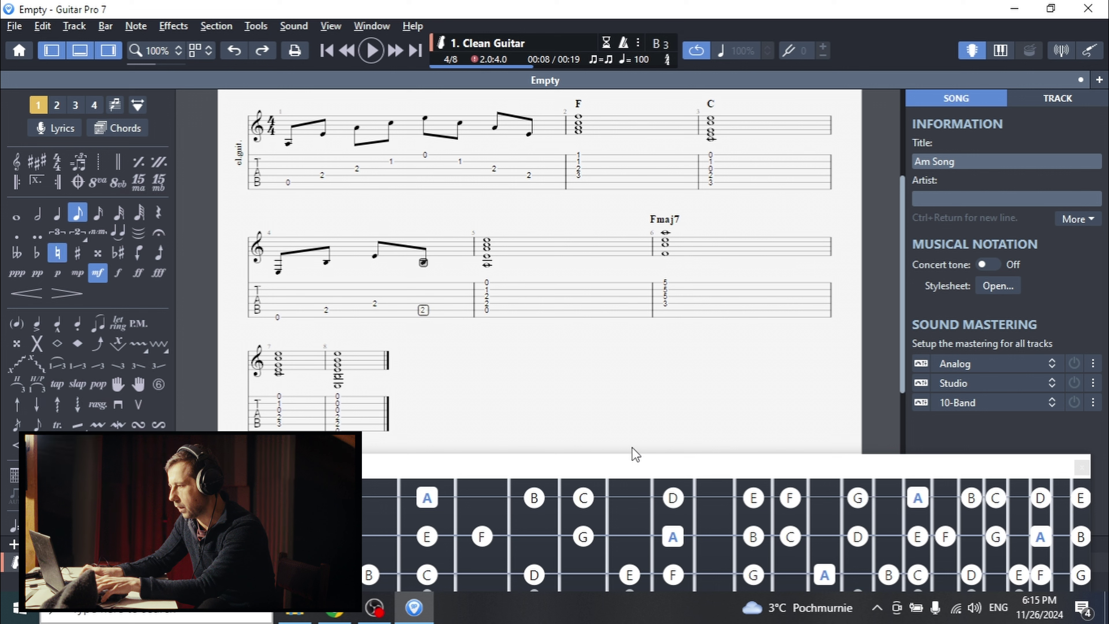
Step: Continue the bar 4 arpeggio with eighth notes on the open G string and at fret 2 on the D string
key("Right")
key("Up")
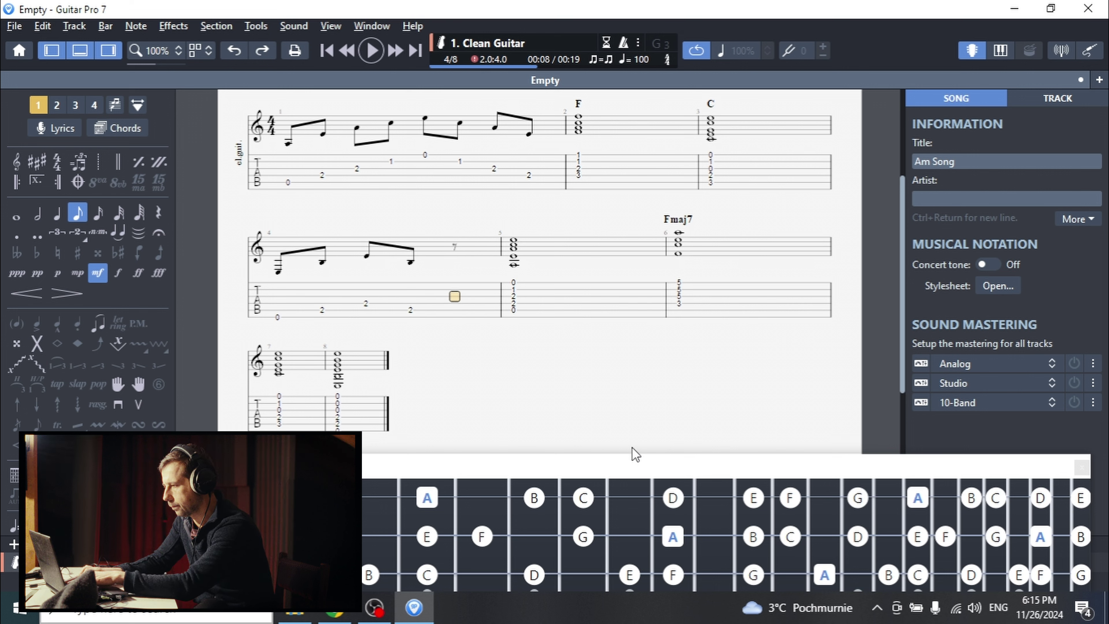
key("0")
key("Down")
key("2")
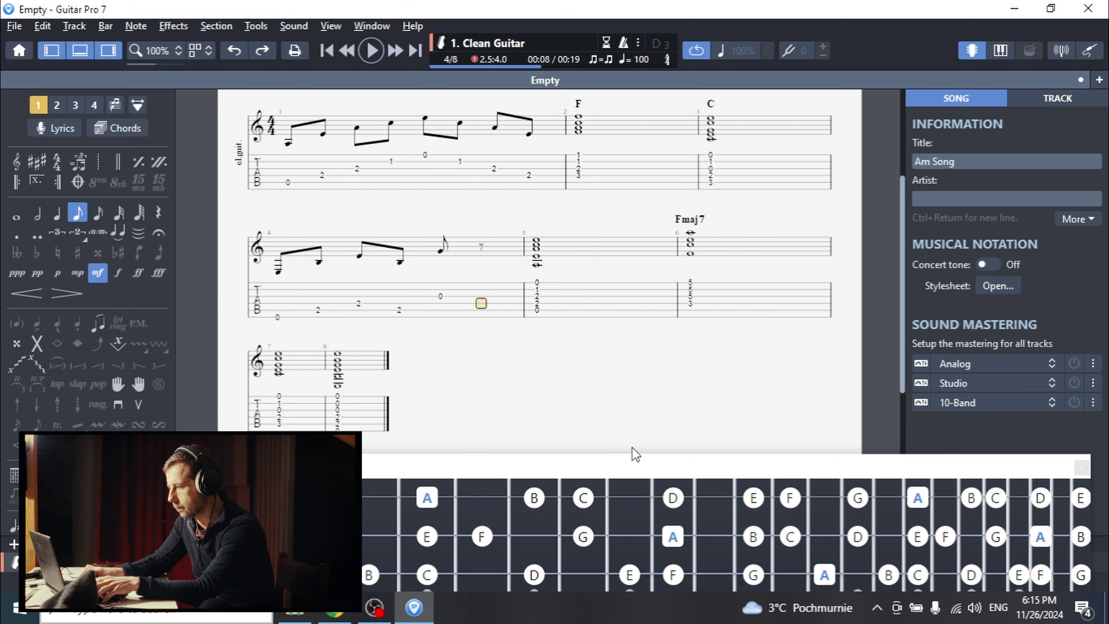
Step: Complete bar 4 with eighth notes on the open B string and at fret 2 on the A string
key("Right")
key("Up")
key("Up")
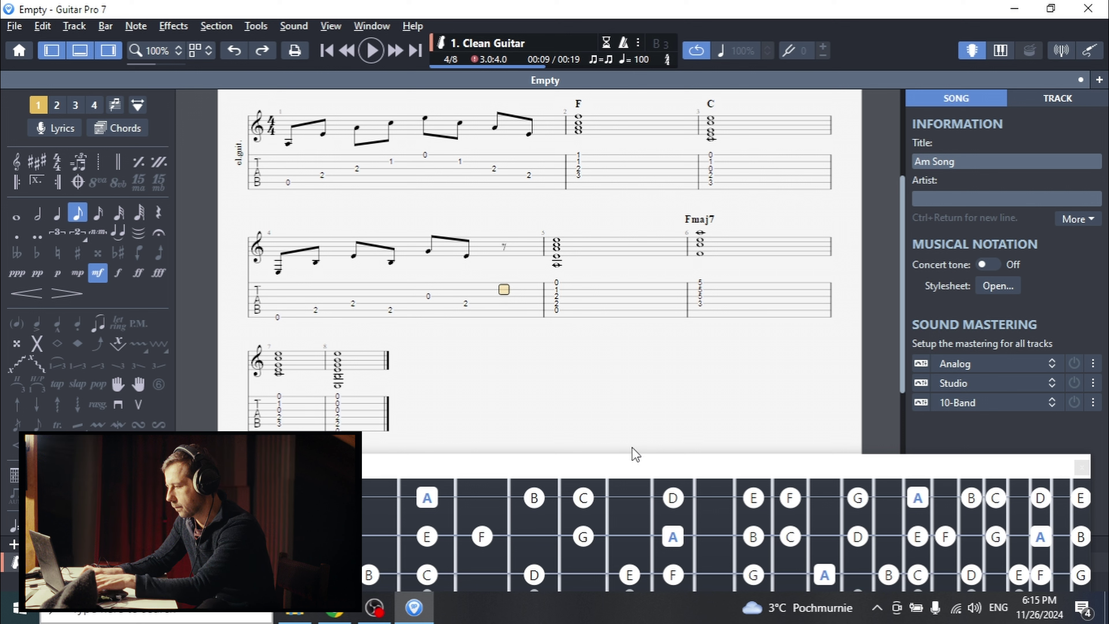
key("9")
key("0")
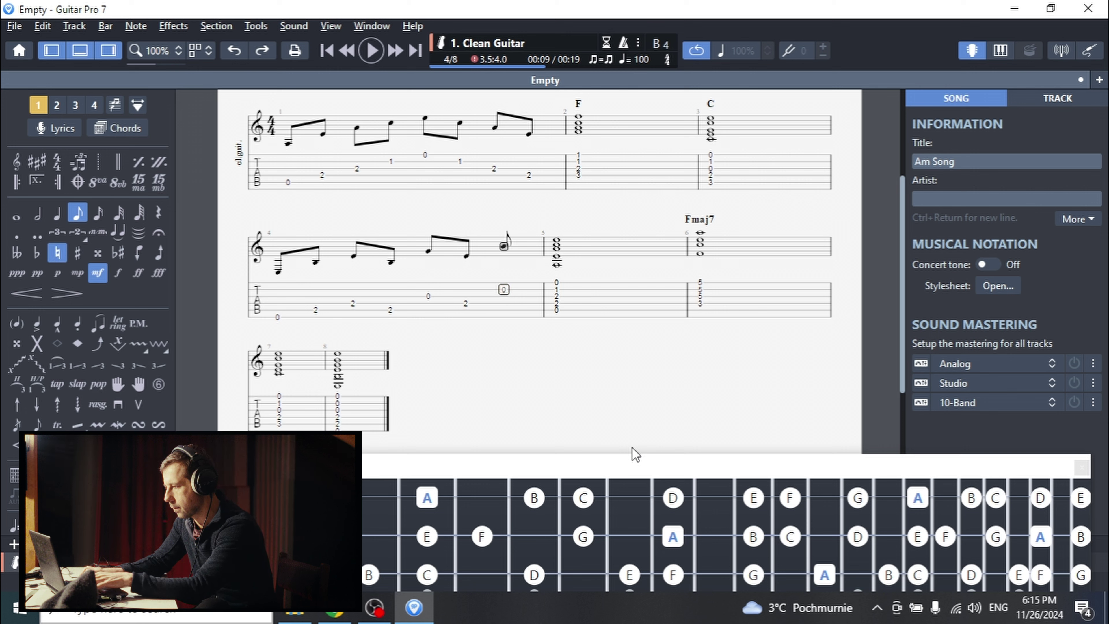
key("Down")
key("Down")
key("Down")
key("Right")
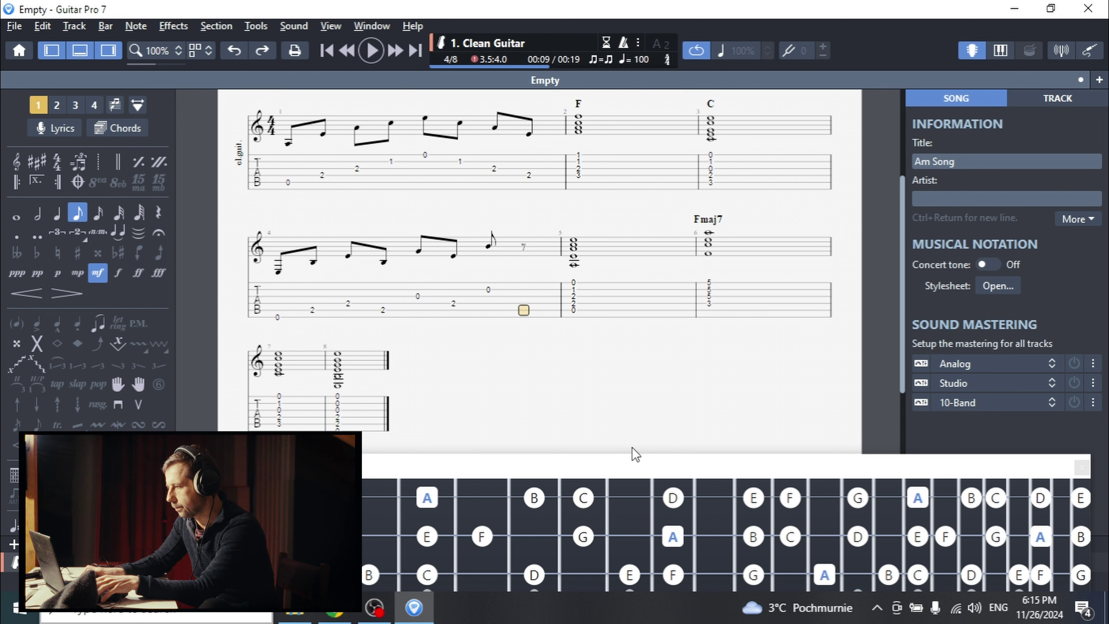
key("2")
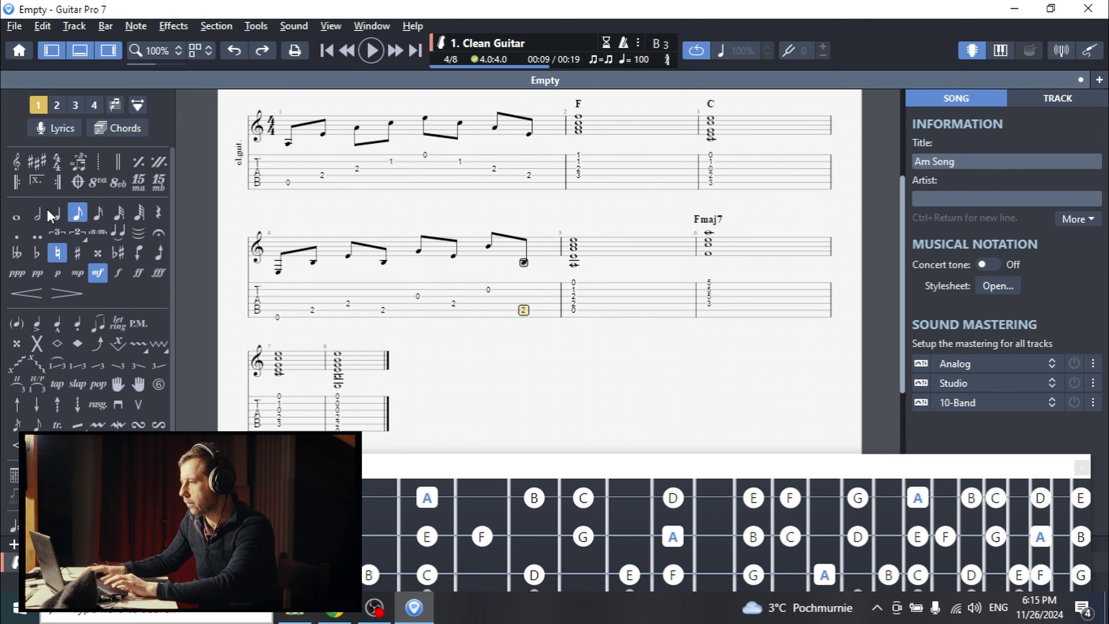
Step: Select bars 1 to 8 and play back the whole progression with the bar 1 and bar 4 arpeggios
key("space")
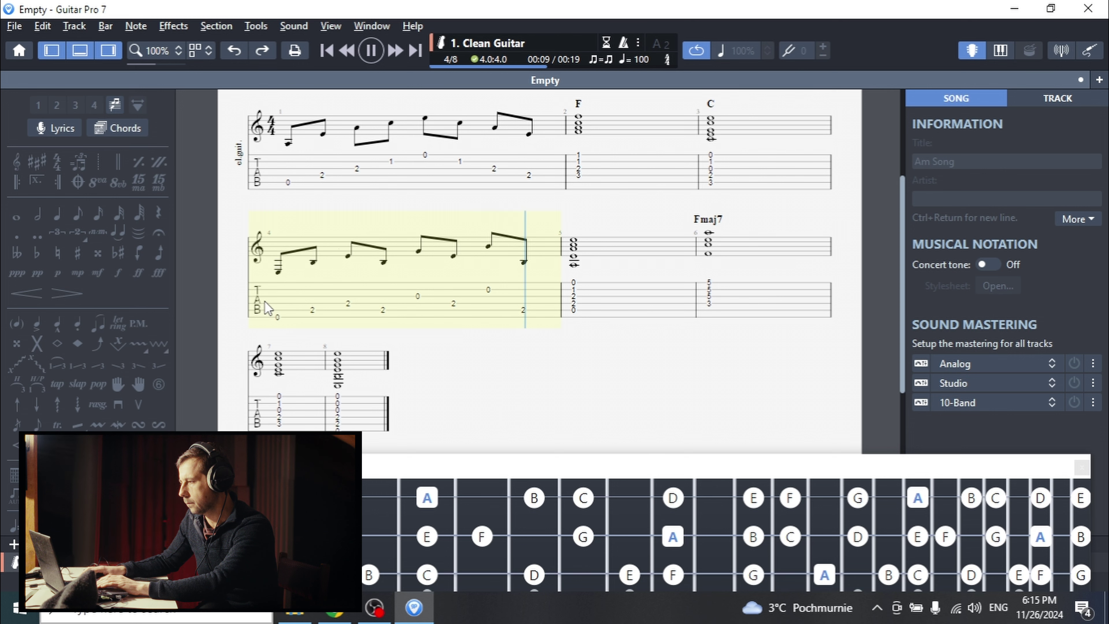
key("space")
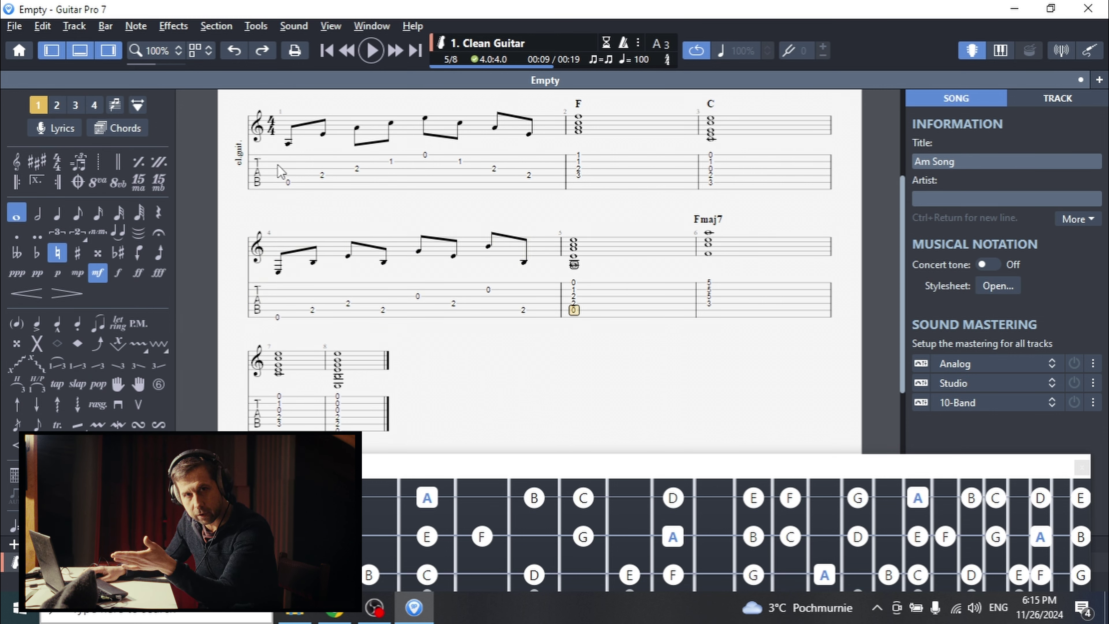
left_click_drag(281, 171, 351, 405)
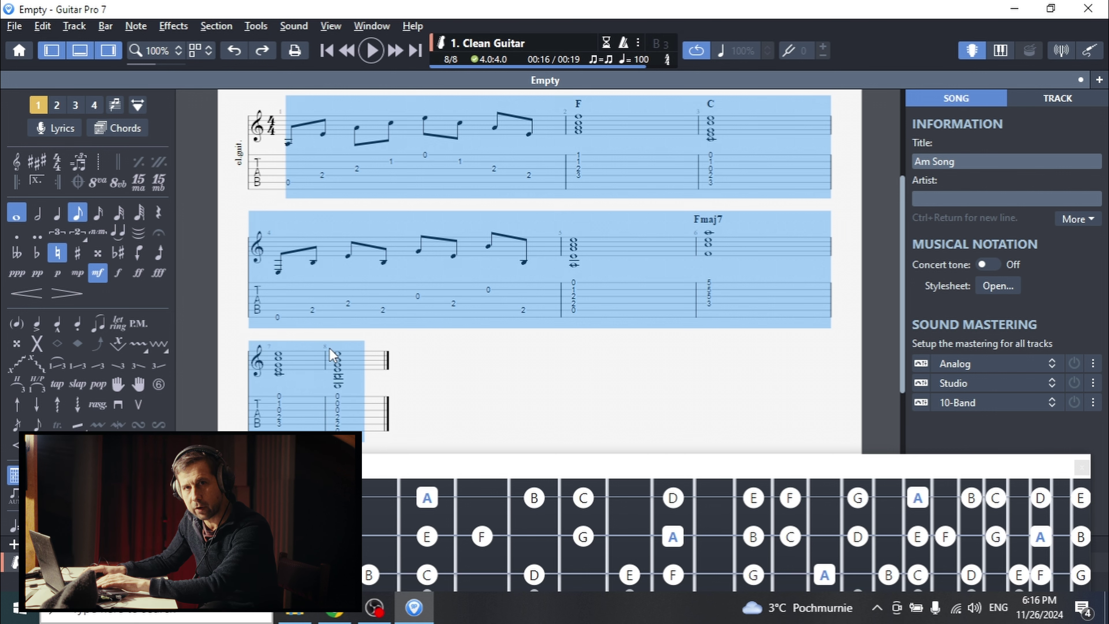
key("space")
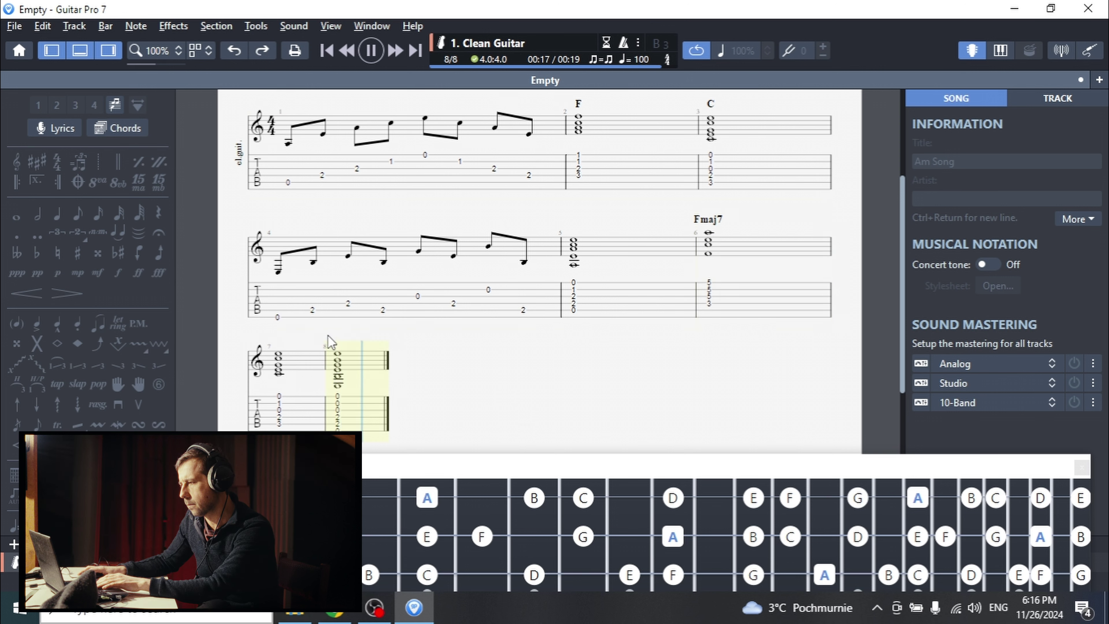
key("ctrl+a")
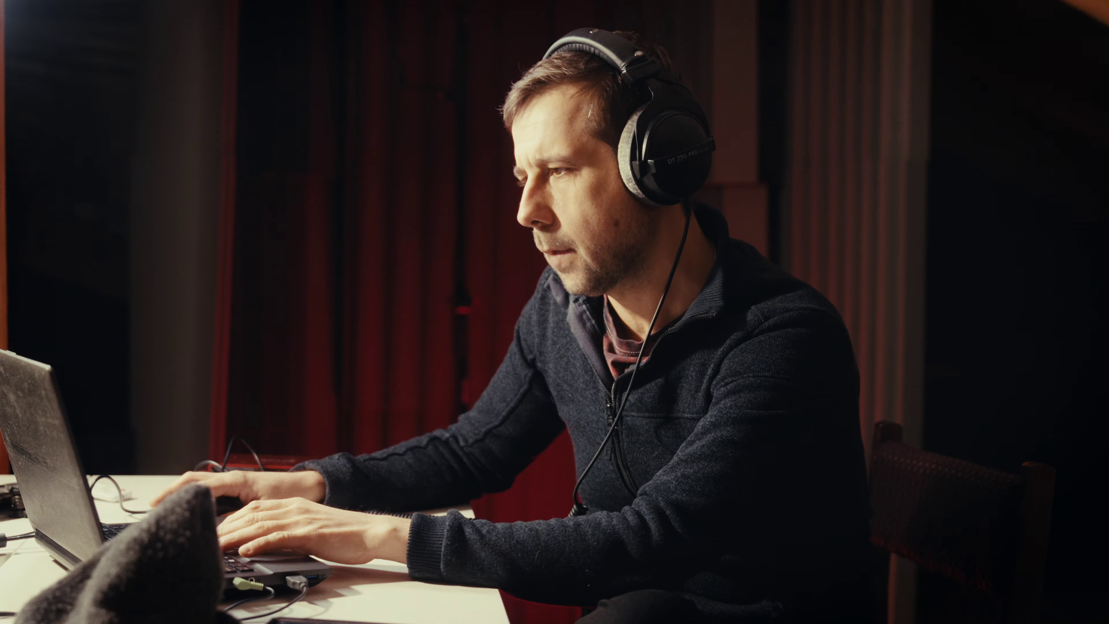